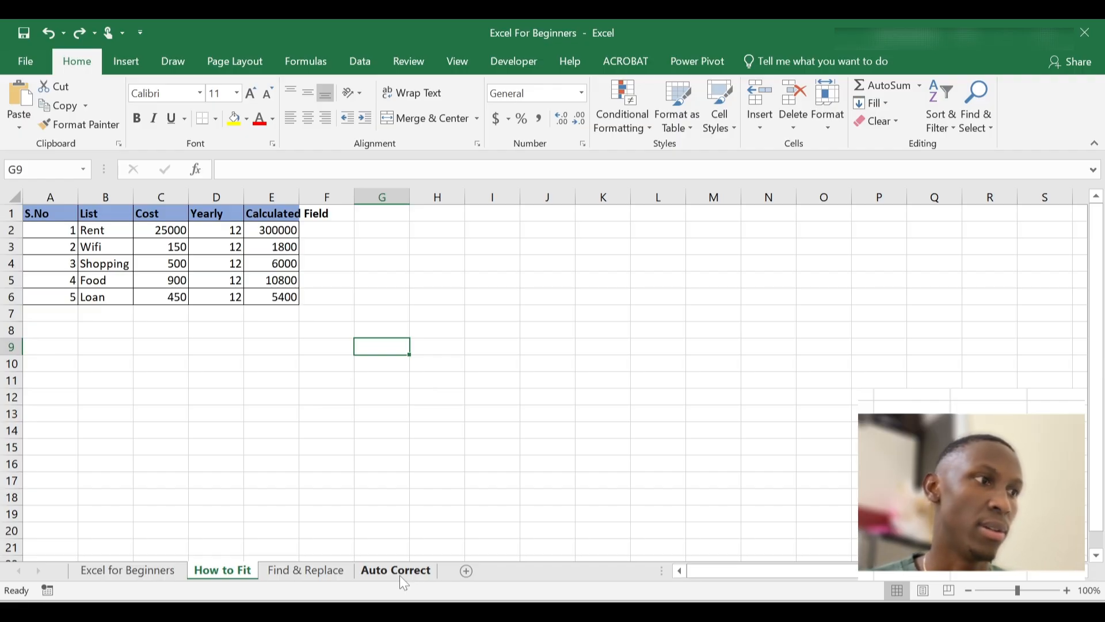
Compare the two sheets, then clear the table in A1:E6 on How to Fit
left_click(128, 570)
left_click(212, 377)
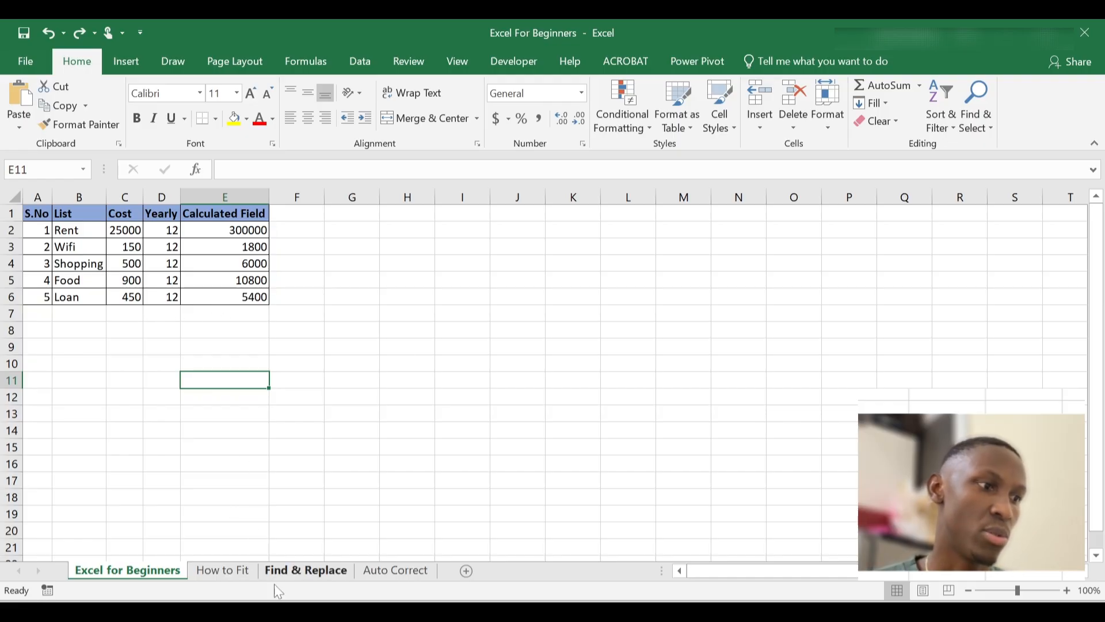
left_click(246, 574)
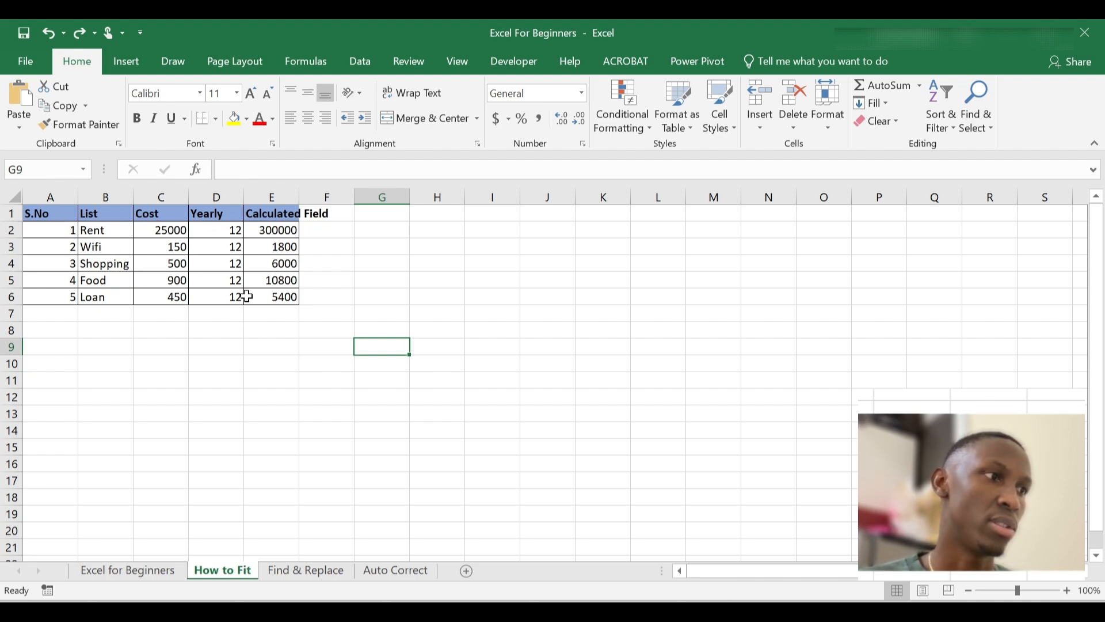
left_click(126, 572)
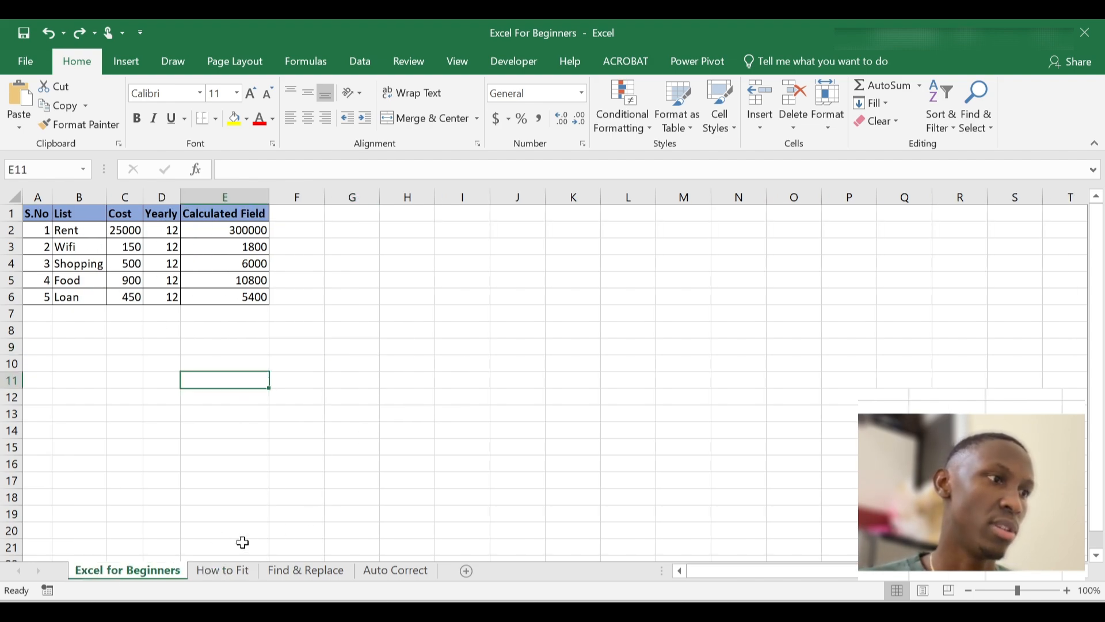
left_click(232, 572)
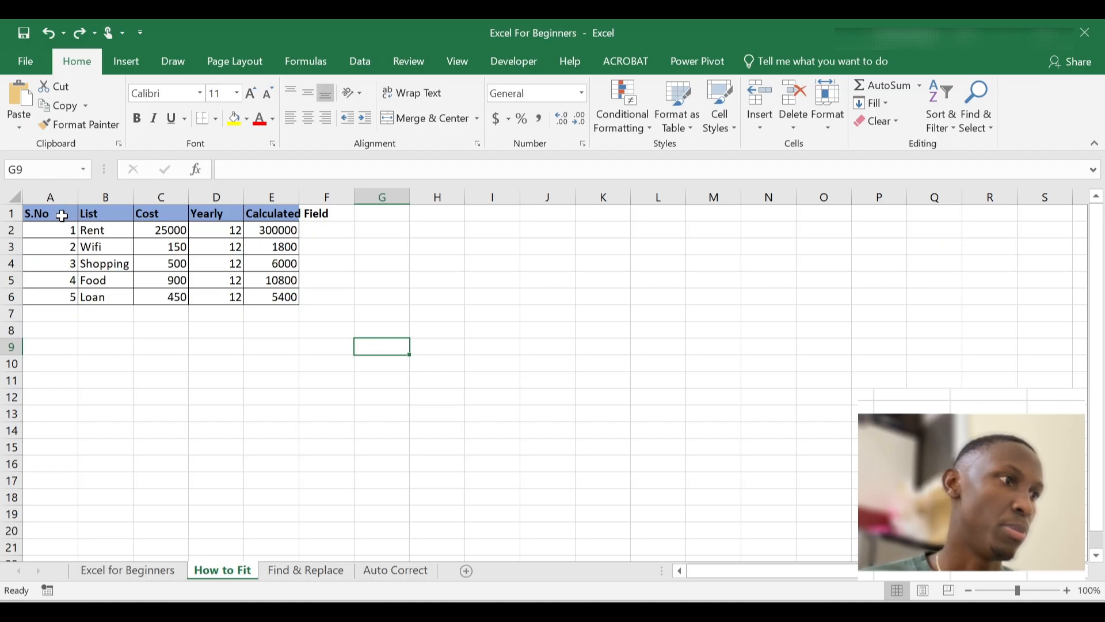
left_click_drag(63, 215, 270, 299)
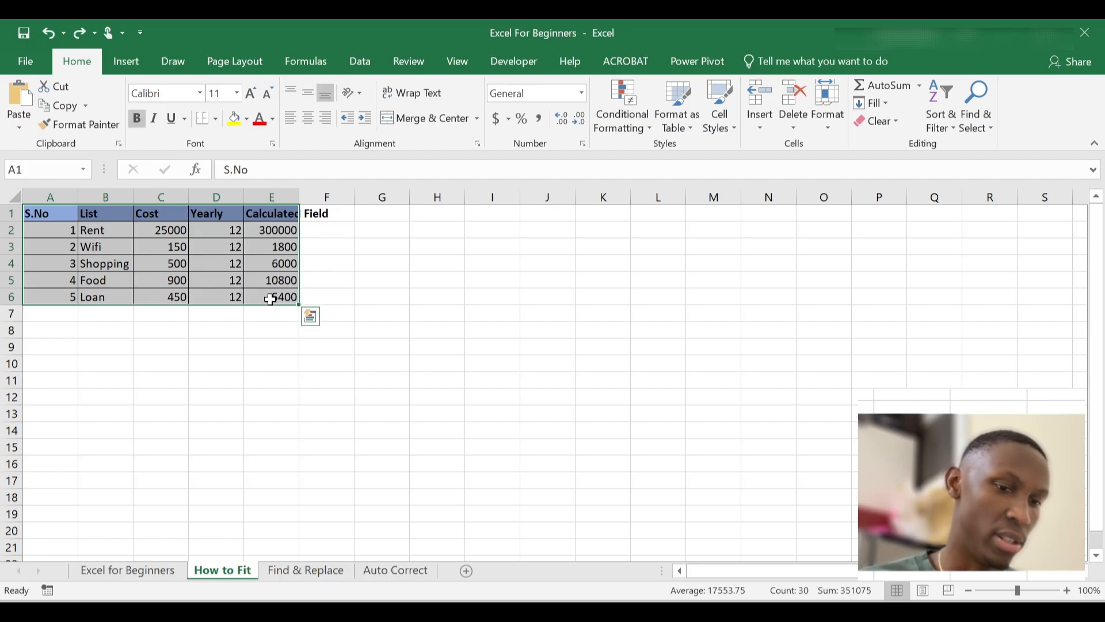
key("Delete")
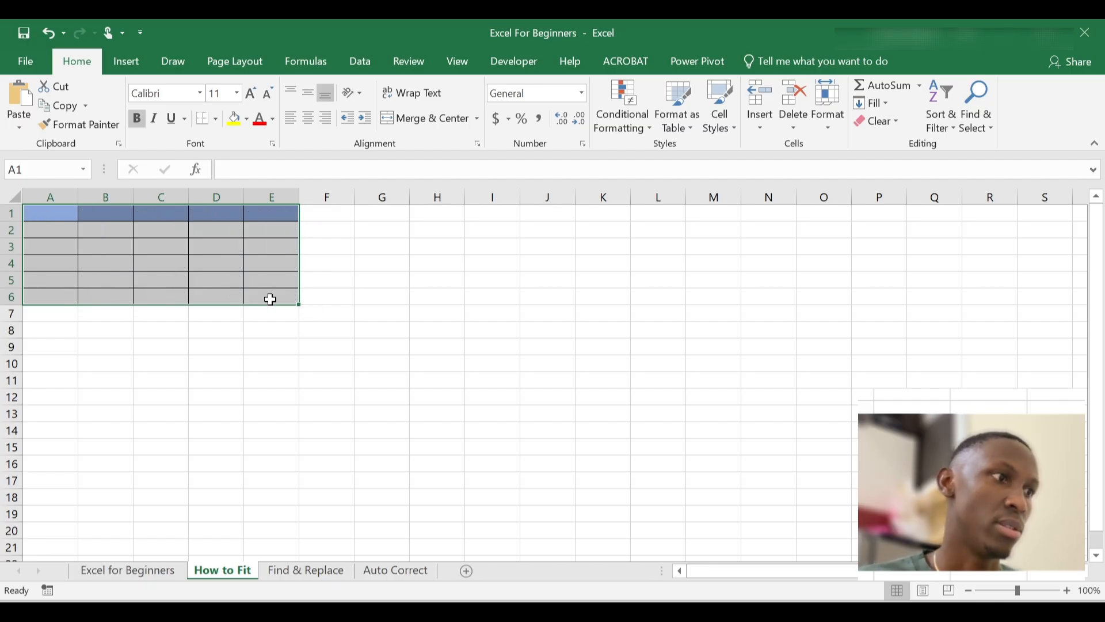
left_click(271, 299)
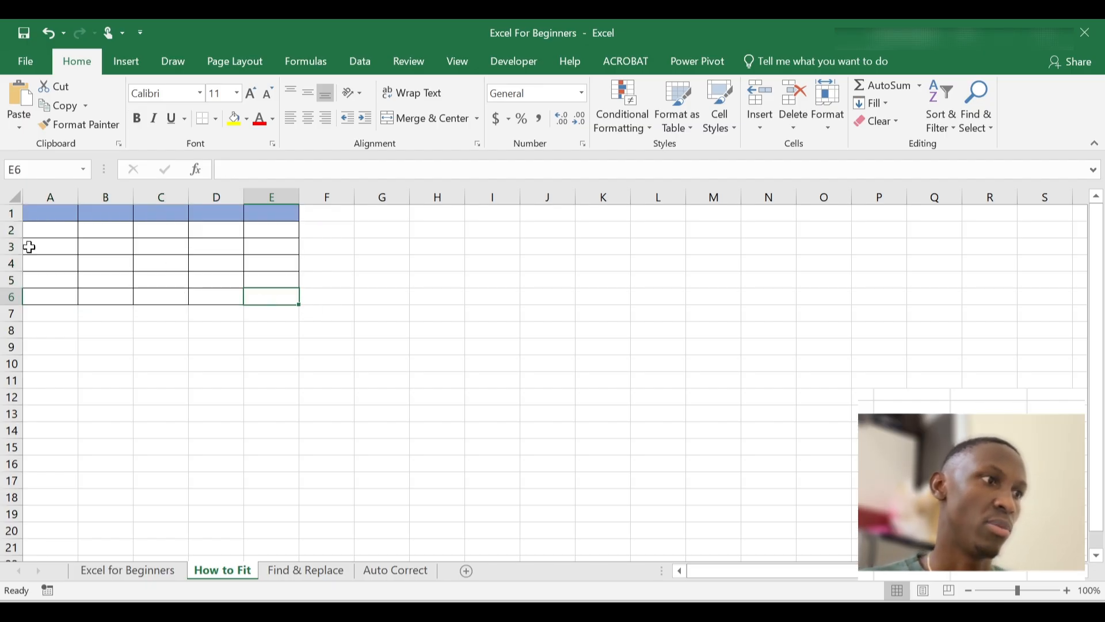
Copy A1:E6 from Excel for Beginners and paste it at A1 on How to Fit
left_click(161, 572)
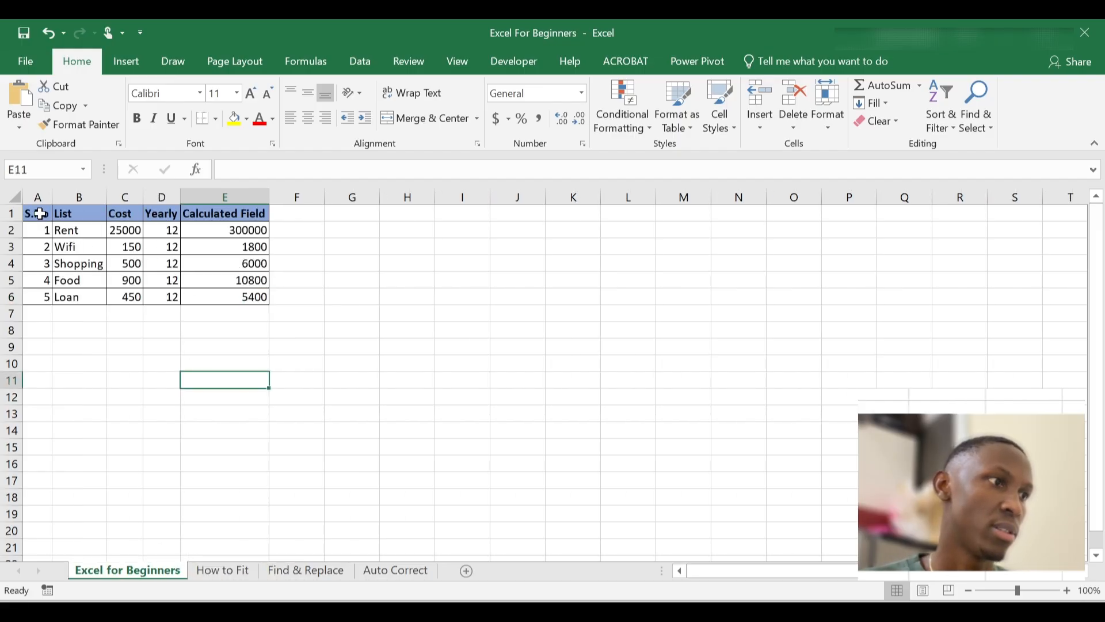
left_click(40, 215)
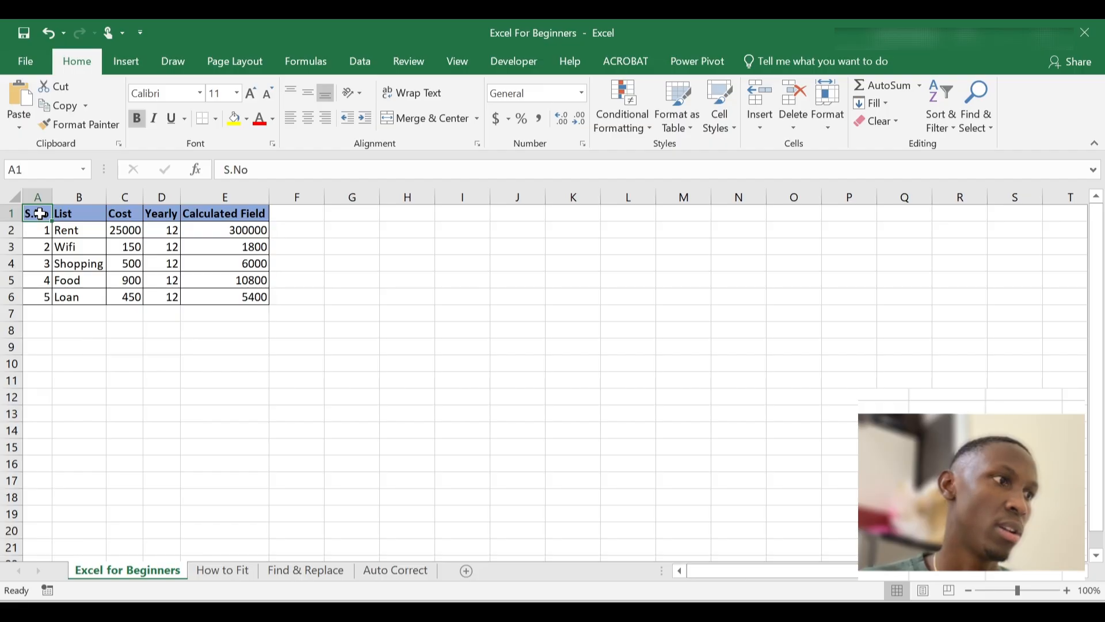
left_click_drag(40, 214, 249, 299)
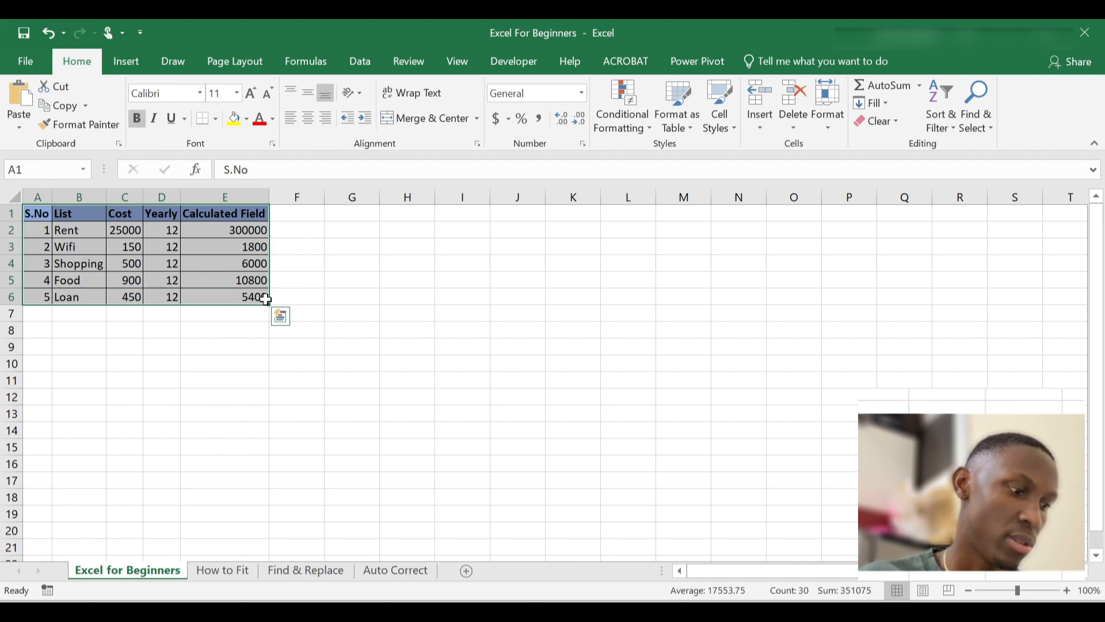
key("ctrl+c")
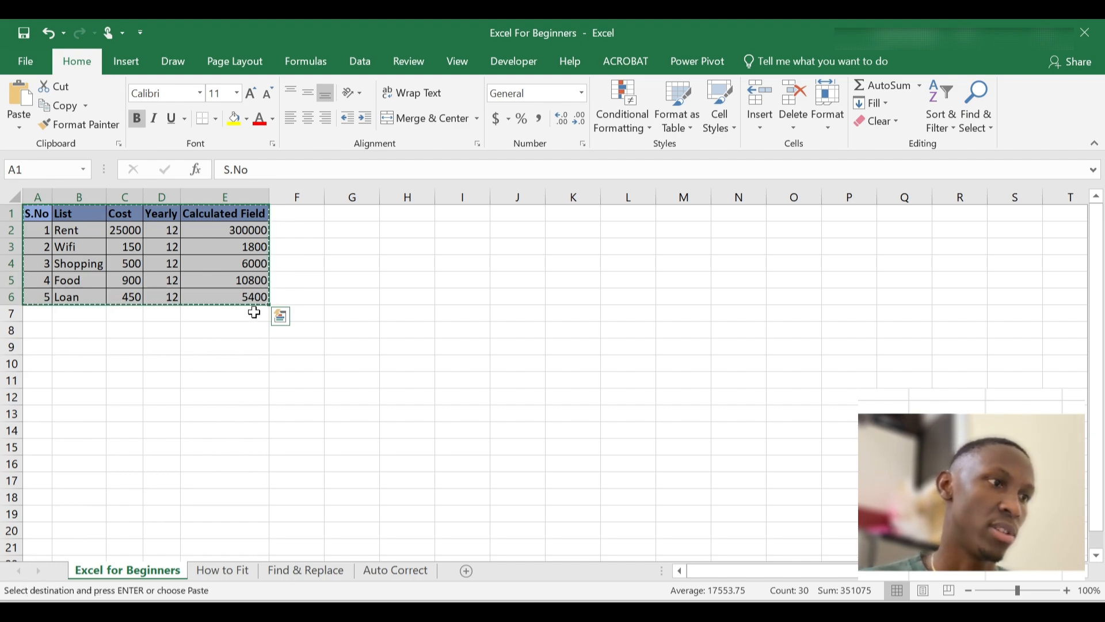
left_click(243, 567)
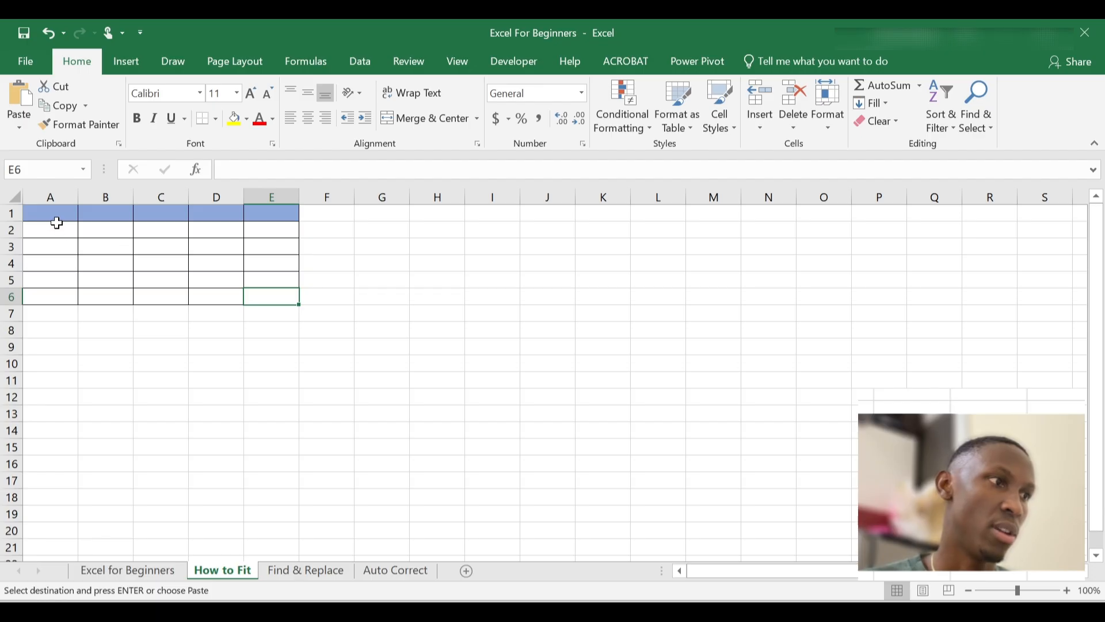
left_click(57, 218)
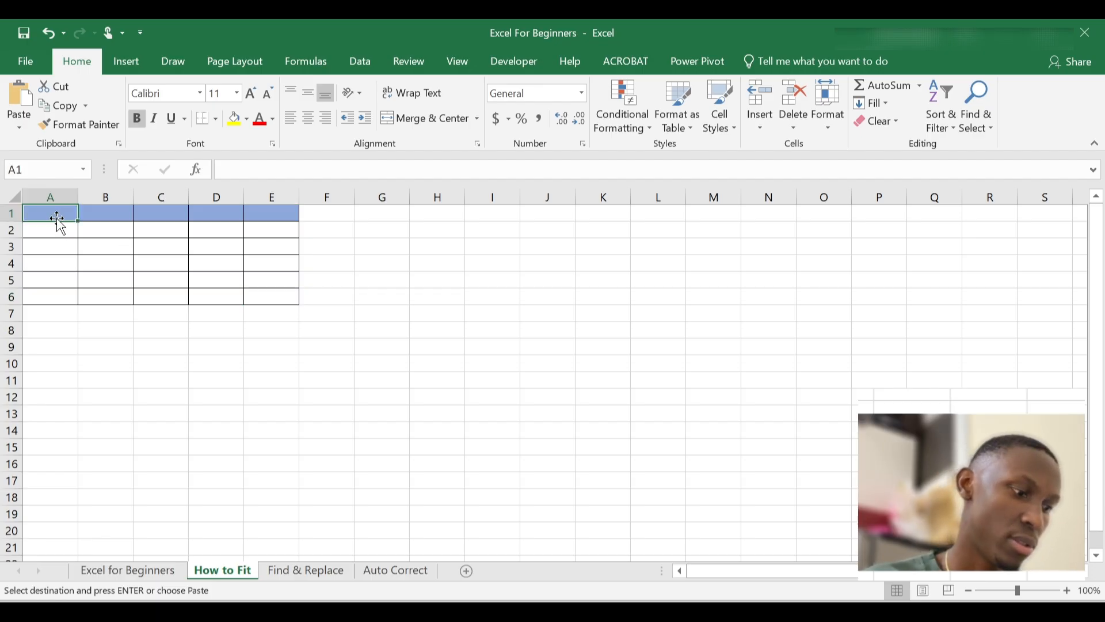
key("ctrl+v")
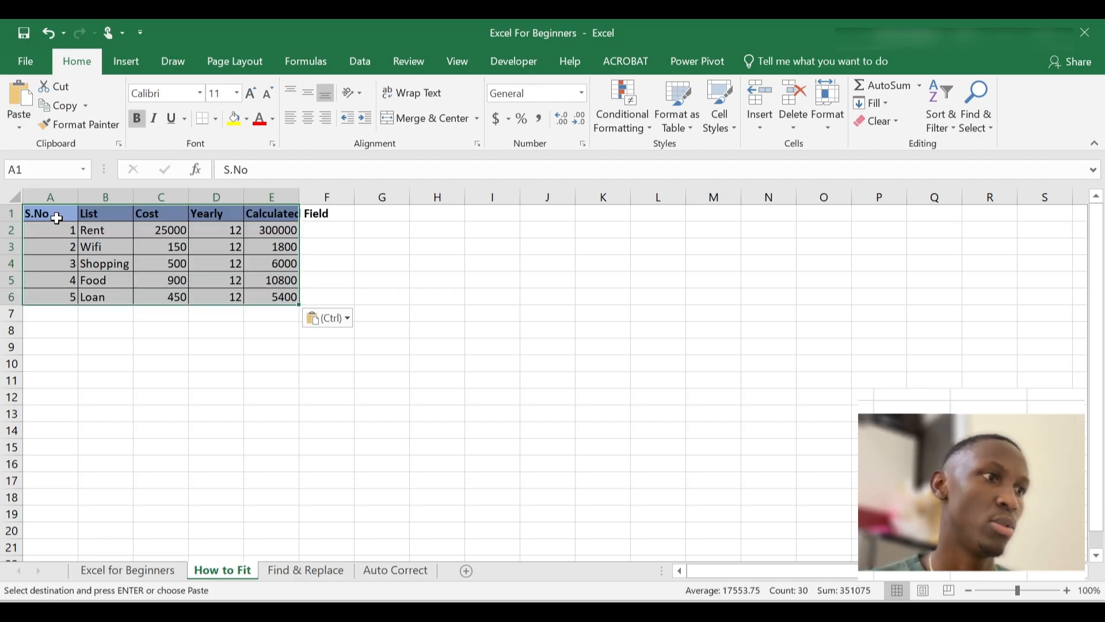
left_click(129, 353)
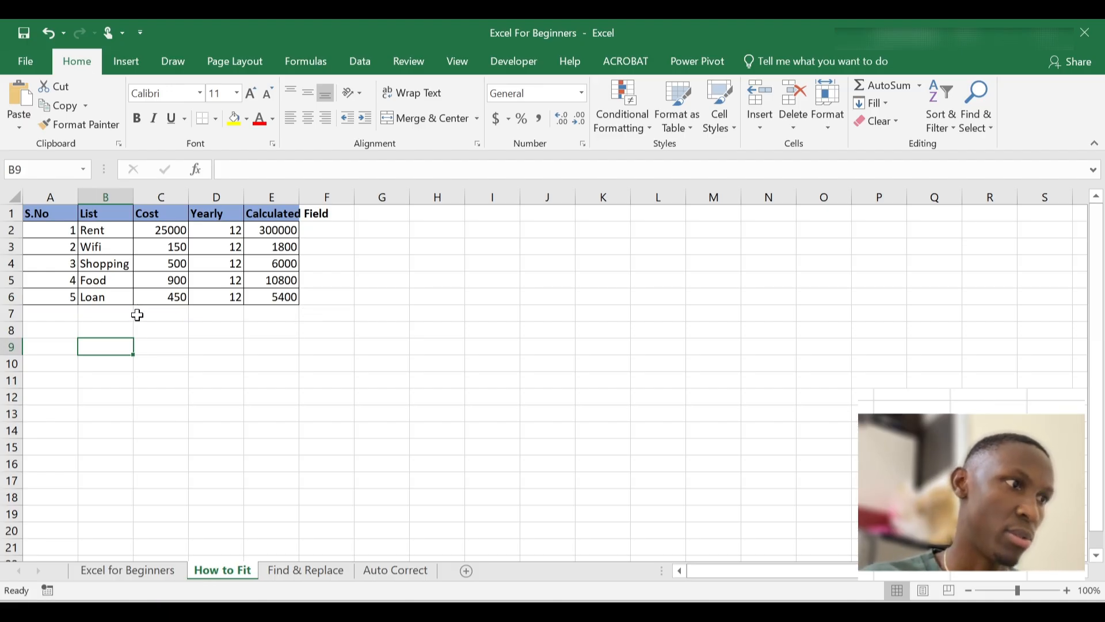
Undo the paste, recopy the Excel for Beginners table, and pick A1 on How to Fit
key("ctrl+z")
left_click(130, 573)
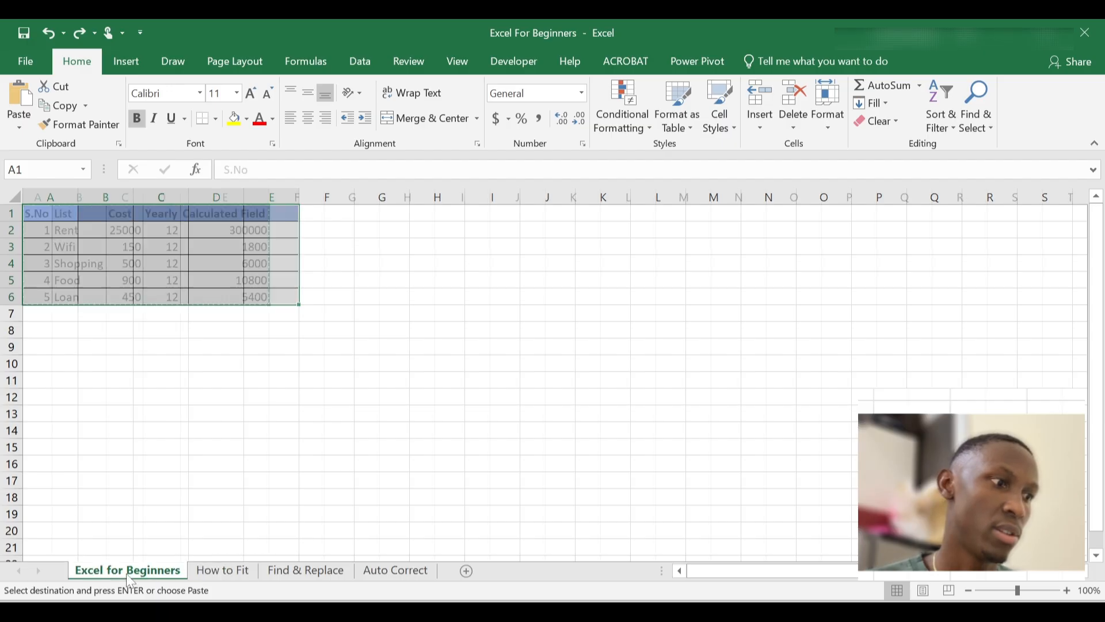
left_click(198, 358)
left_click(193, 317)
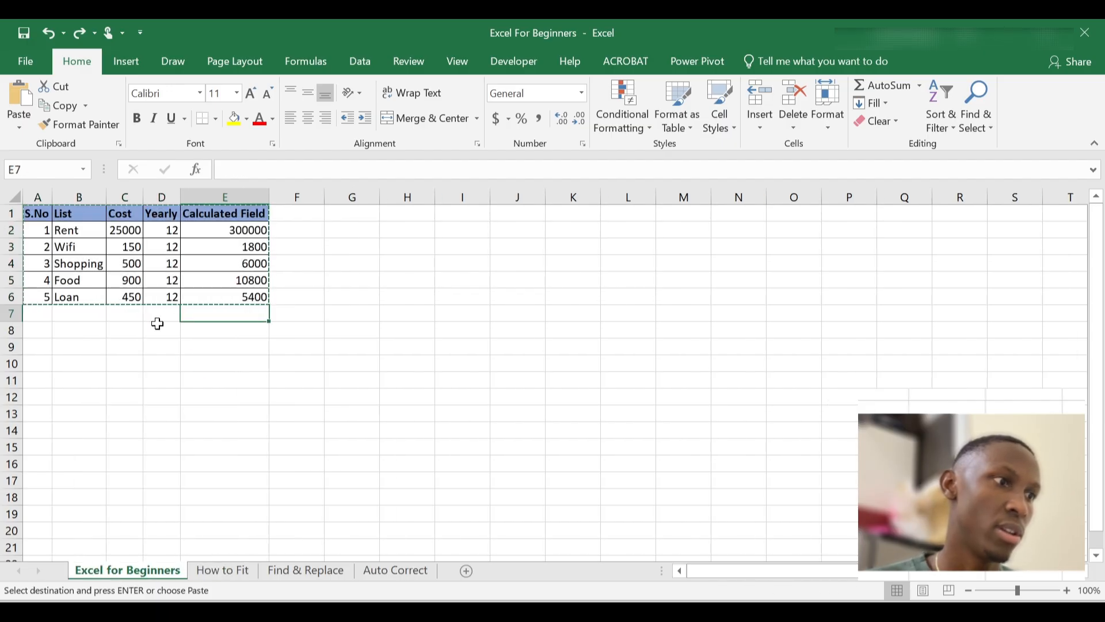
left_click(118, 333)
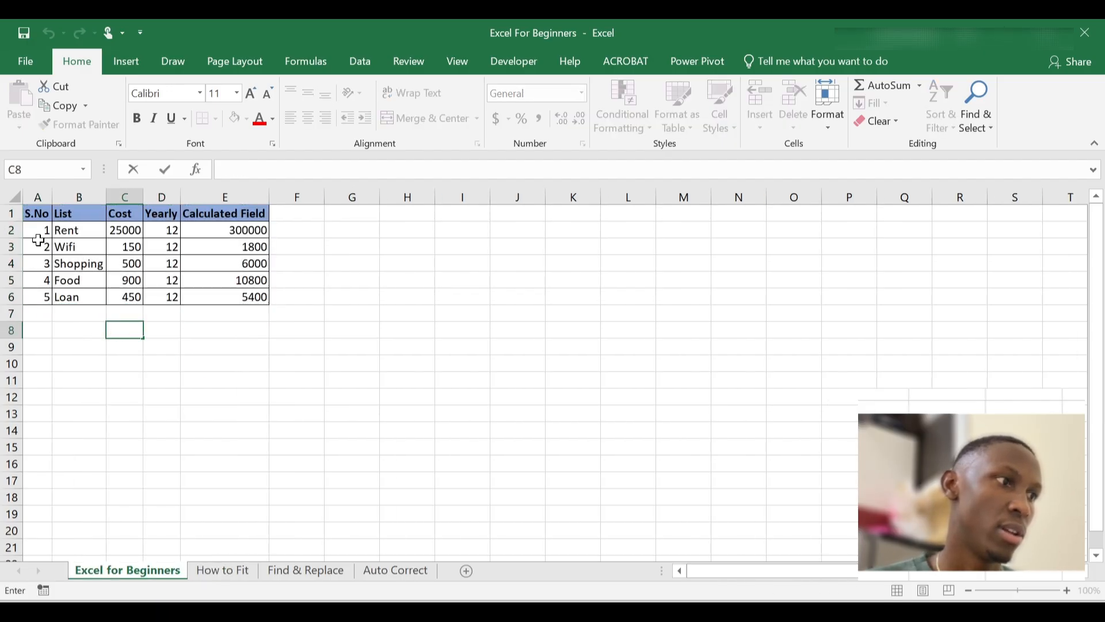
left_click(39, 217)
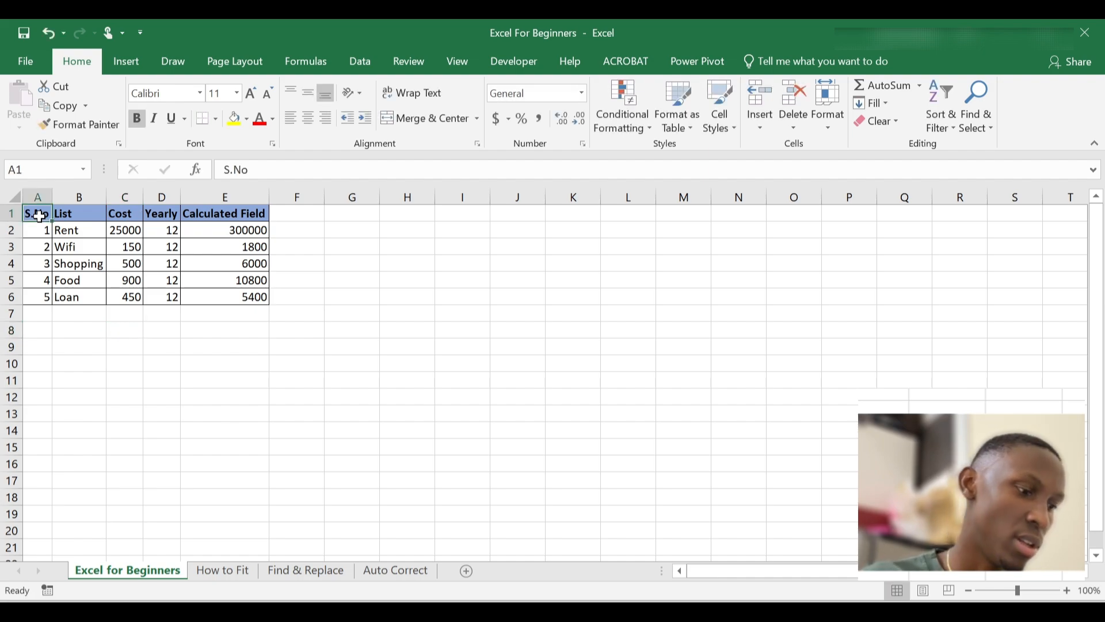
key("ctrl+a")
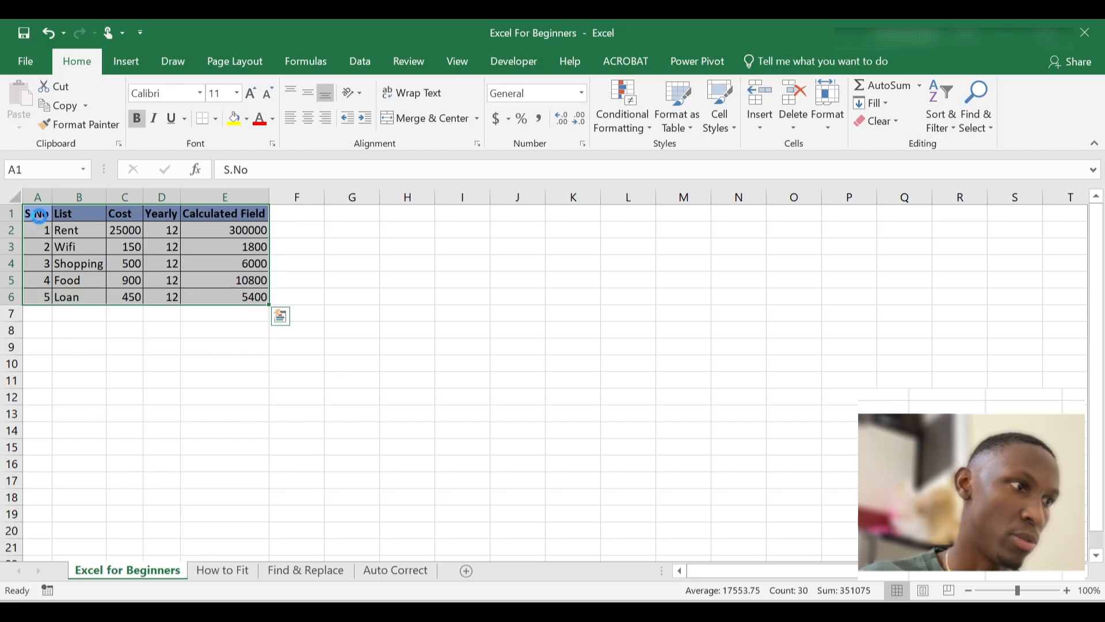
key("ctrl+c")
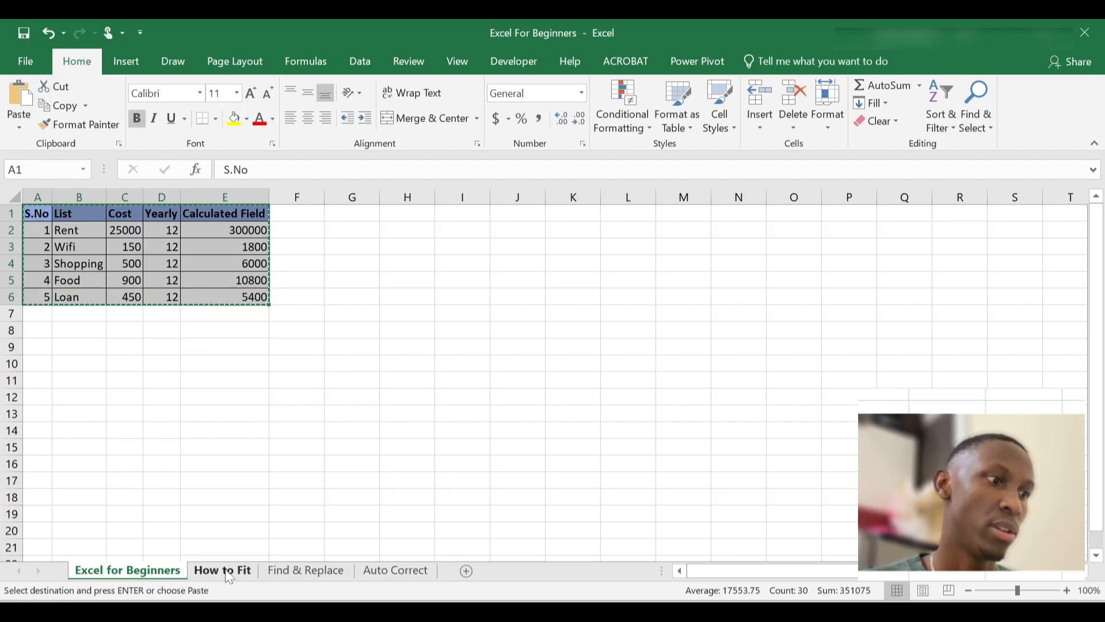
left_click(223, 570)
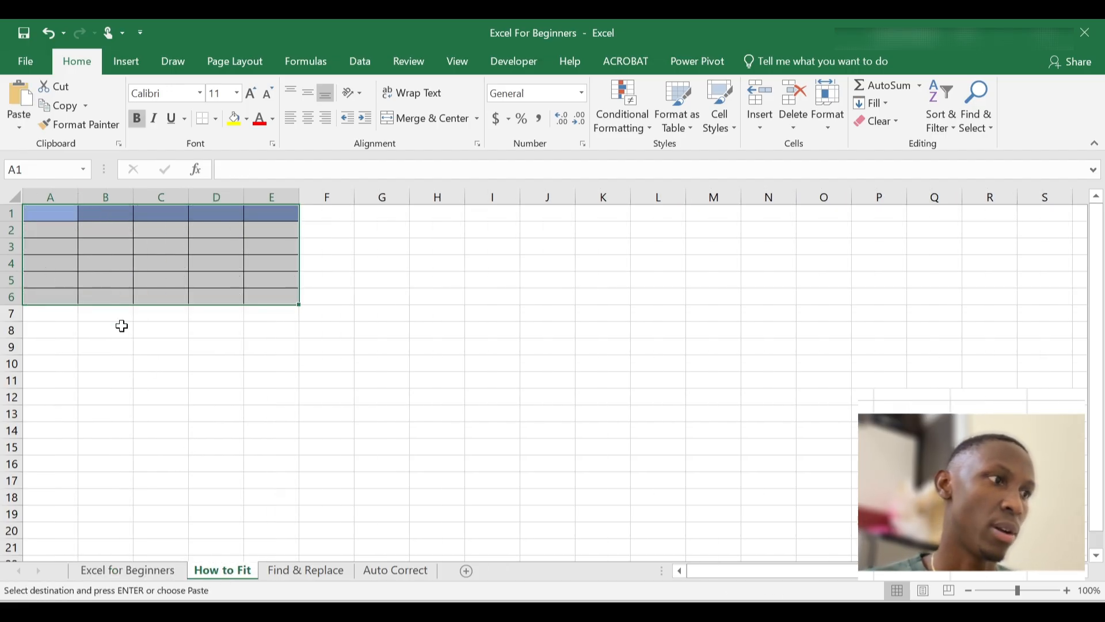
left_click(47, 213)
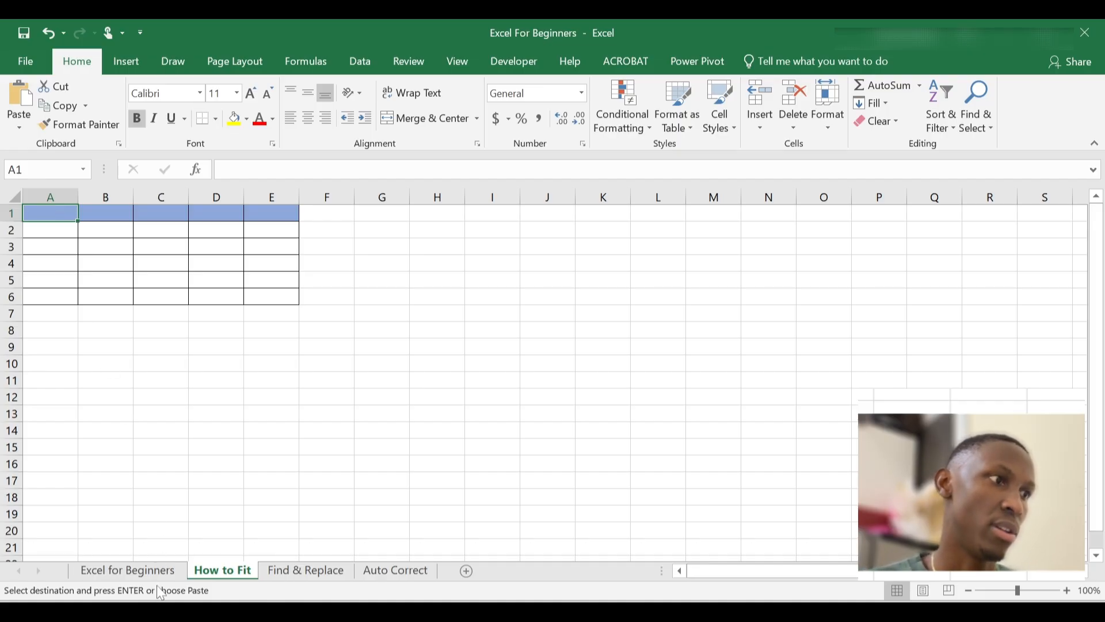
Copy the whole budget table from Excel for Beginners again and paste it into How to Fit
left_click(130, 570)
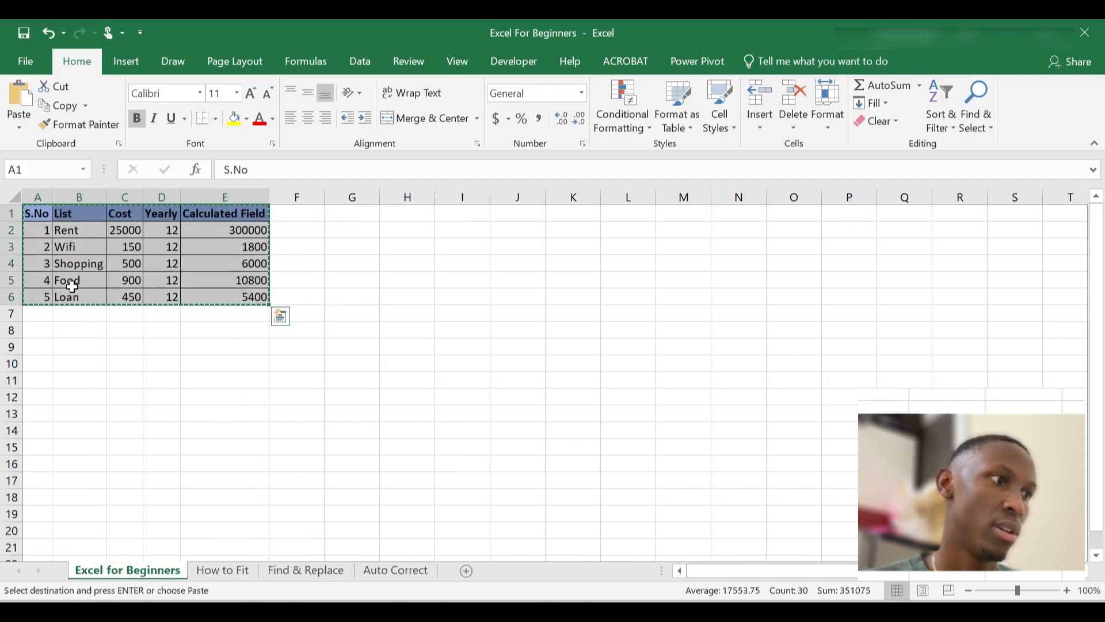
left_click(161, 350)
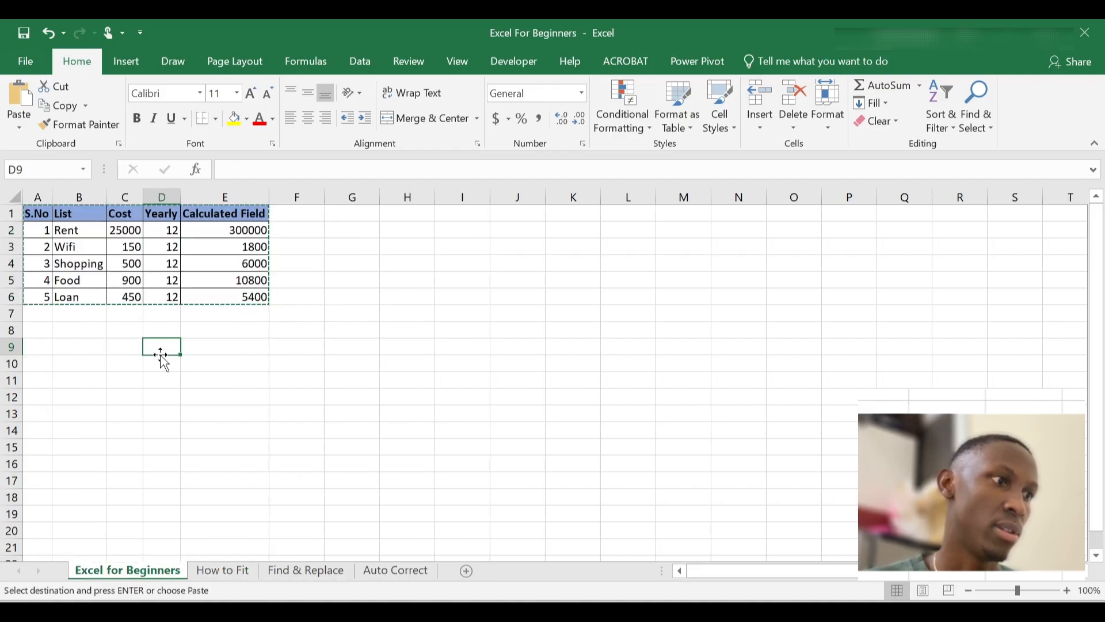
left_click(34, 214)
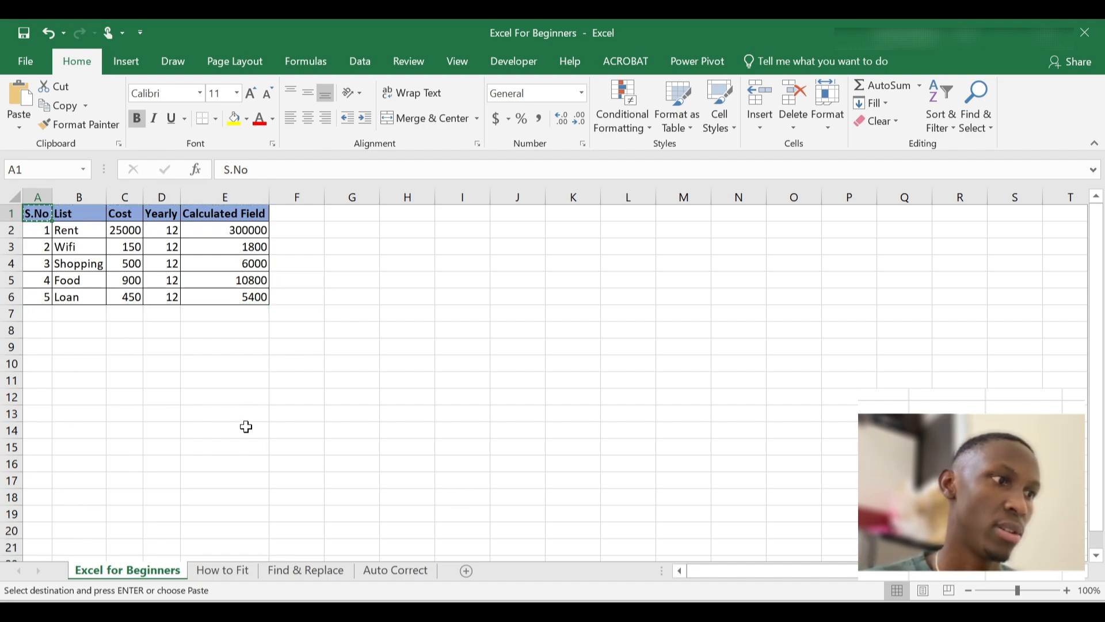
left_click(230, 348)
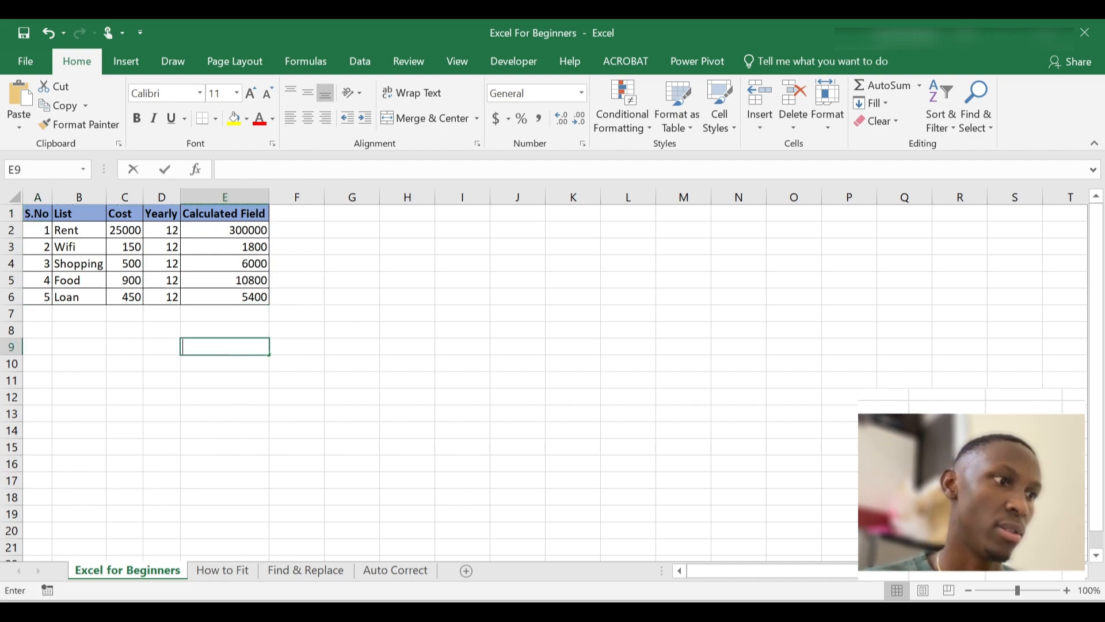
left_click(36, 214)
key("ctrl+a")
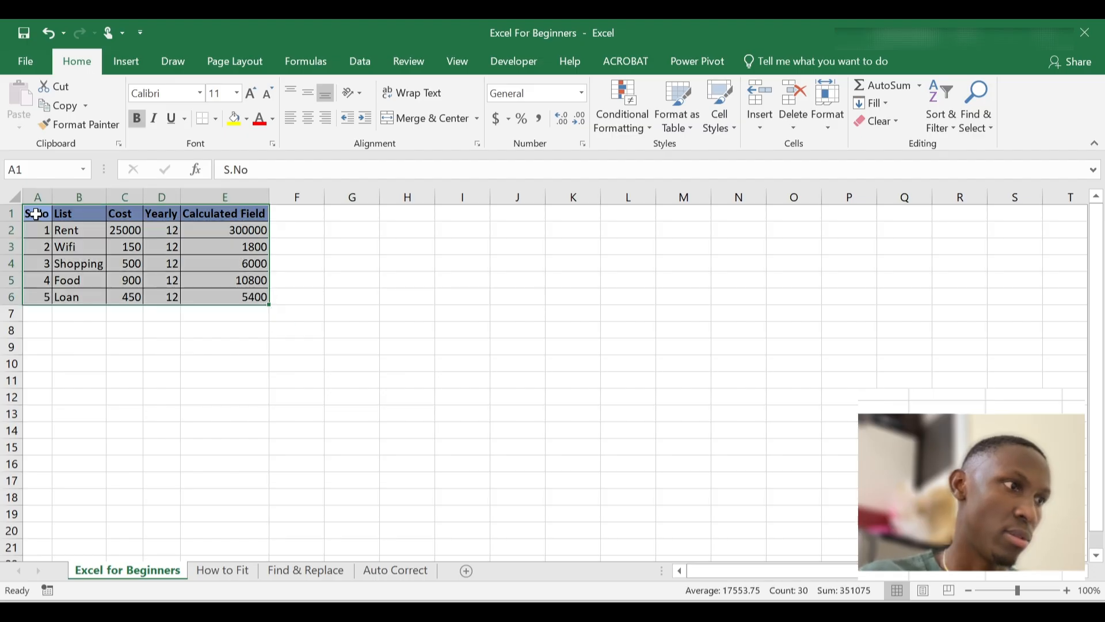
key("ctrl+c")
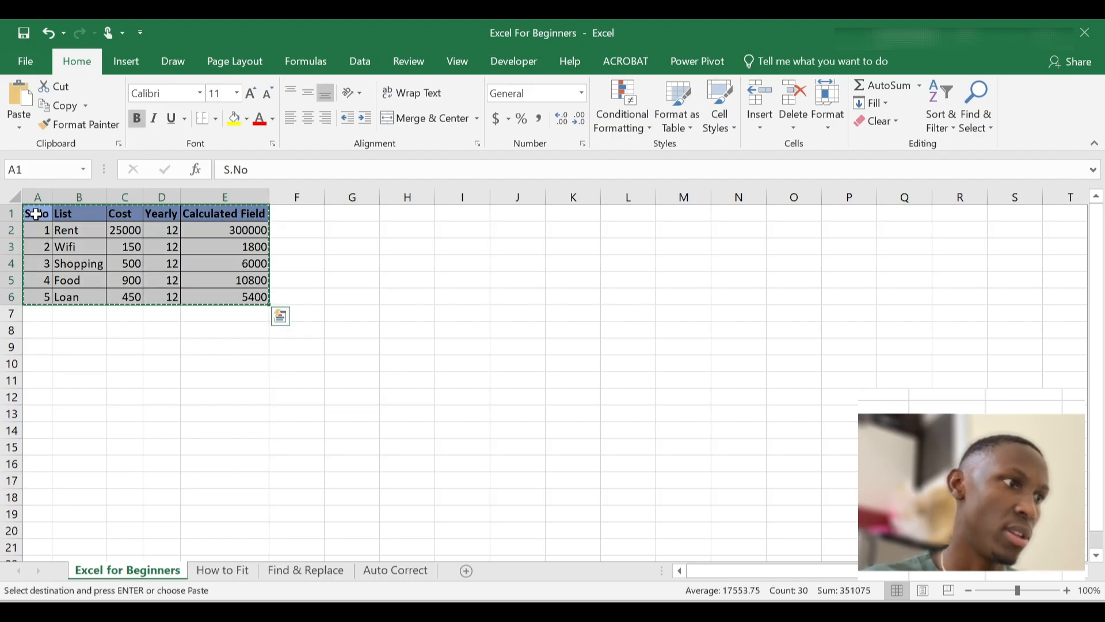
left_click(222, 570)
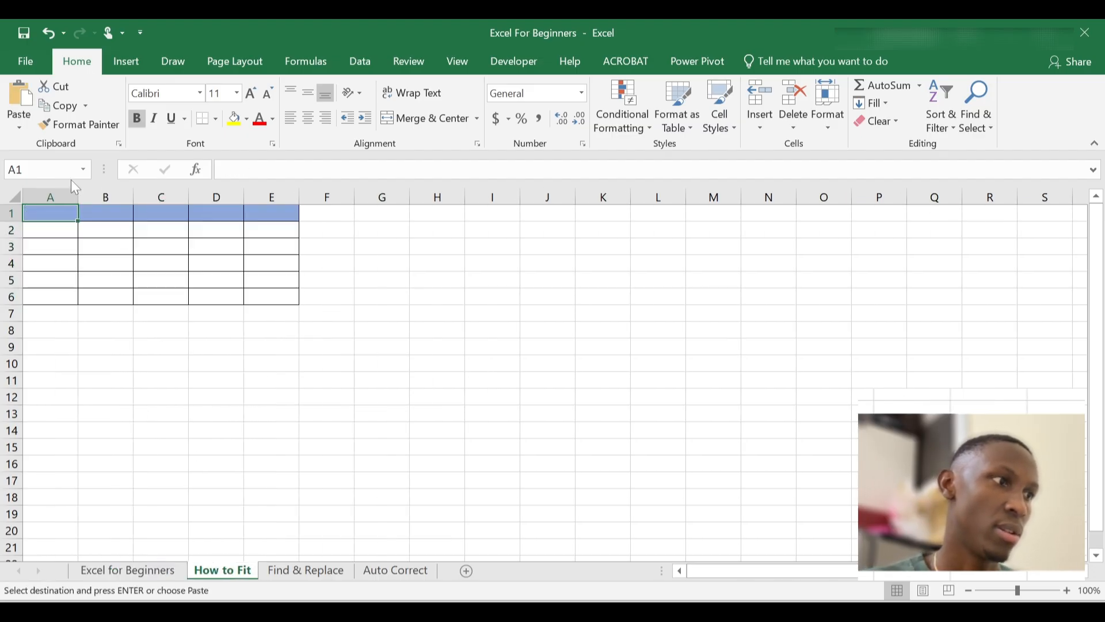
key("ctrl+v")
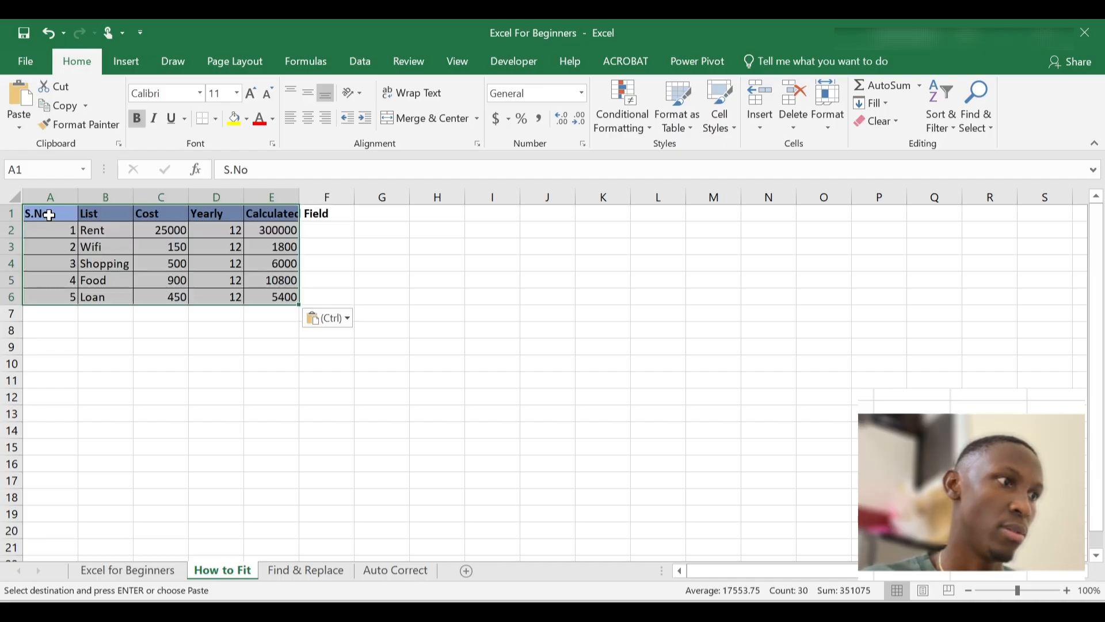
left_click(137, 399)
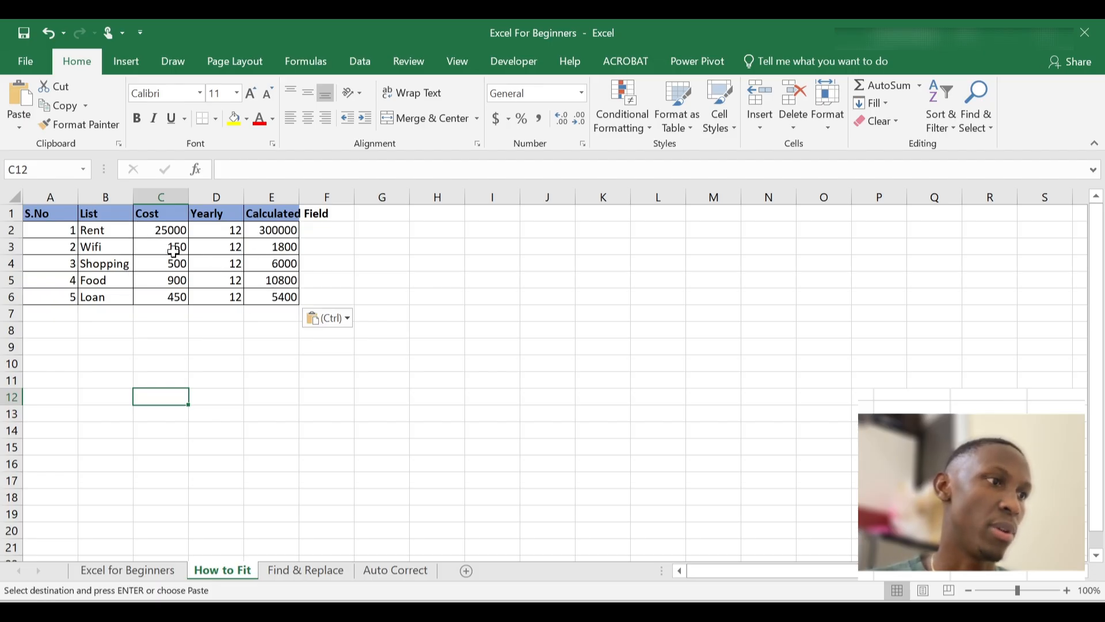
left_click(55, 196)
left_click(99, 197)
left_click(151, 197)
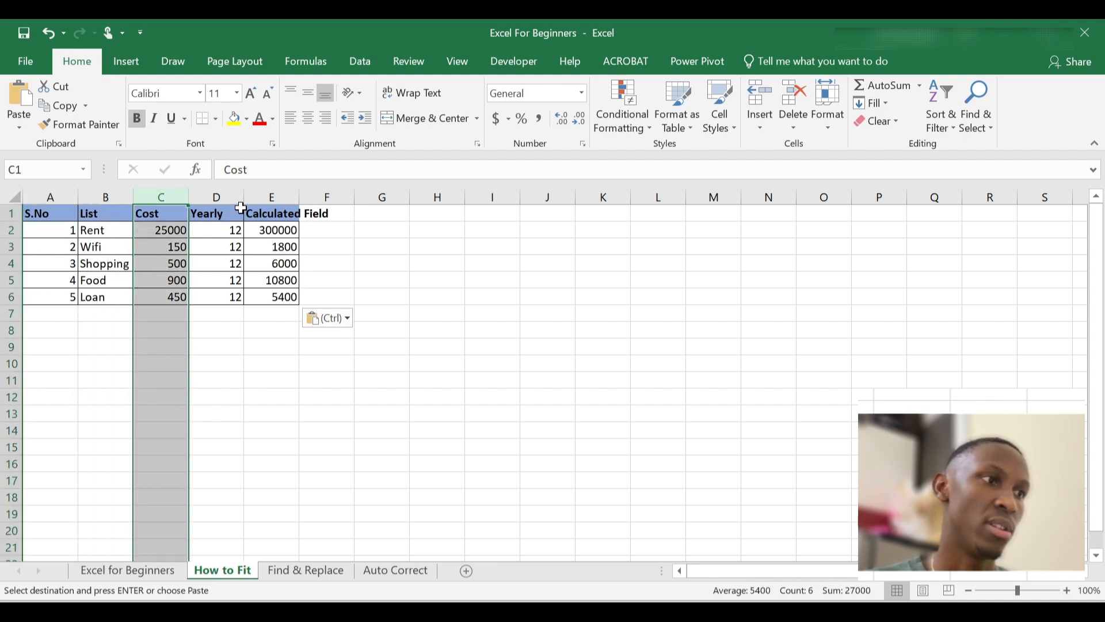
left_click(266, 197)
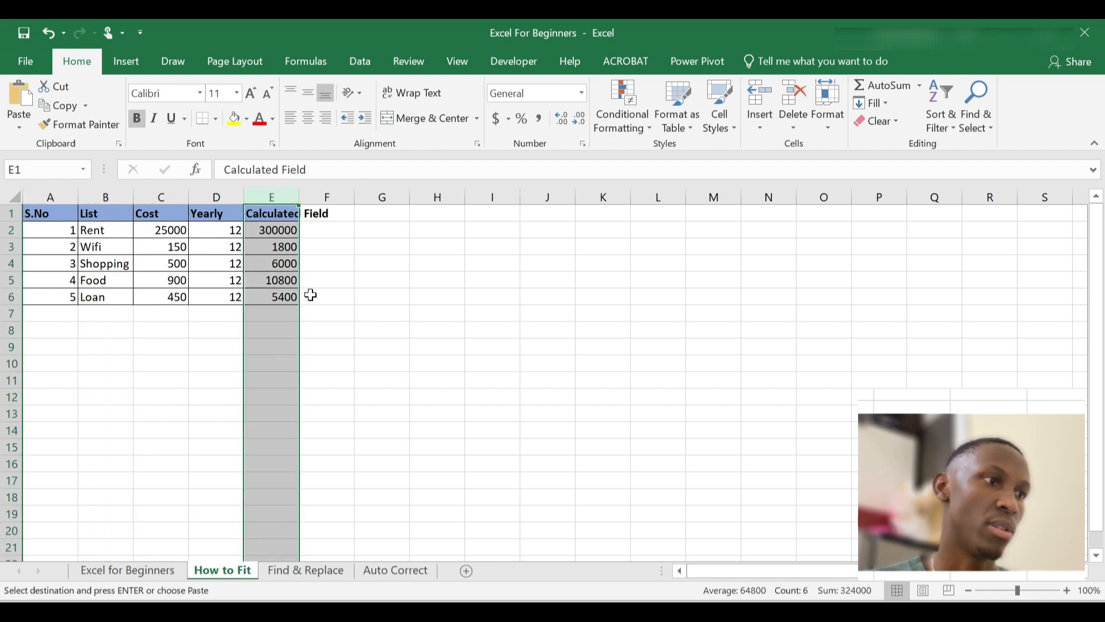
left_click(13, 247)
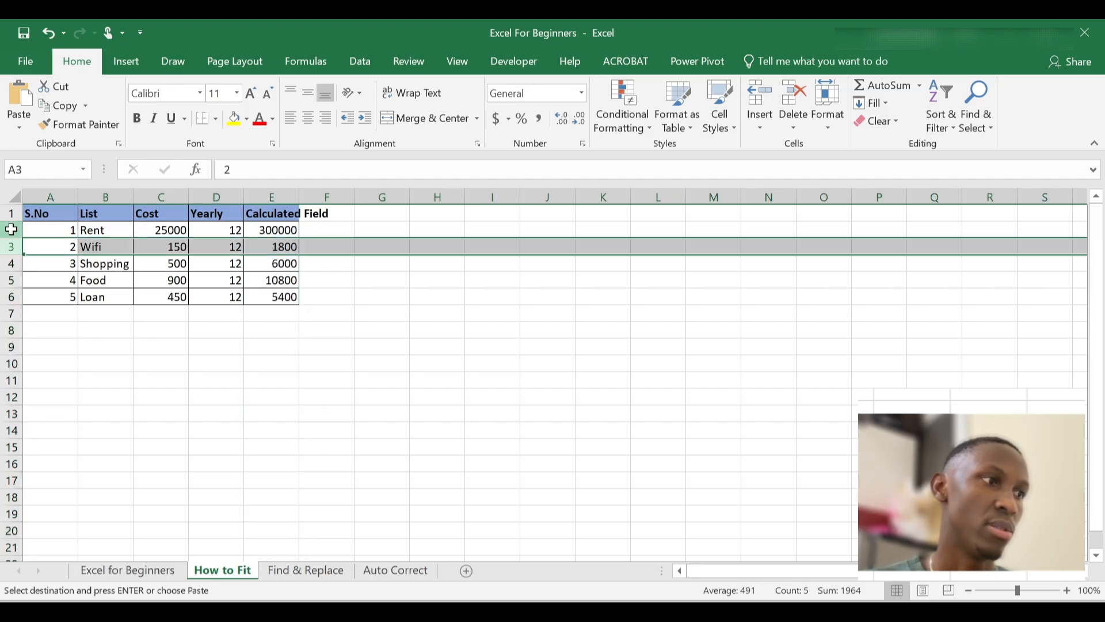
left_click(11, 229)
left_click(307, 267)
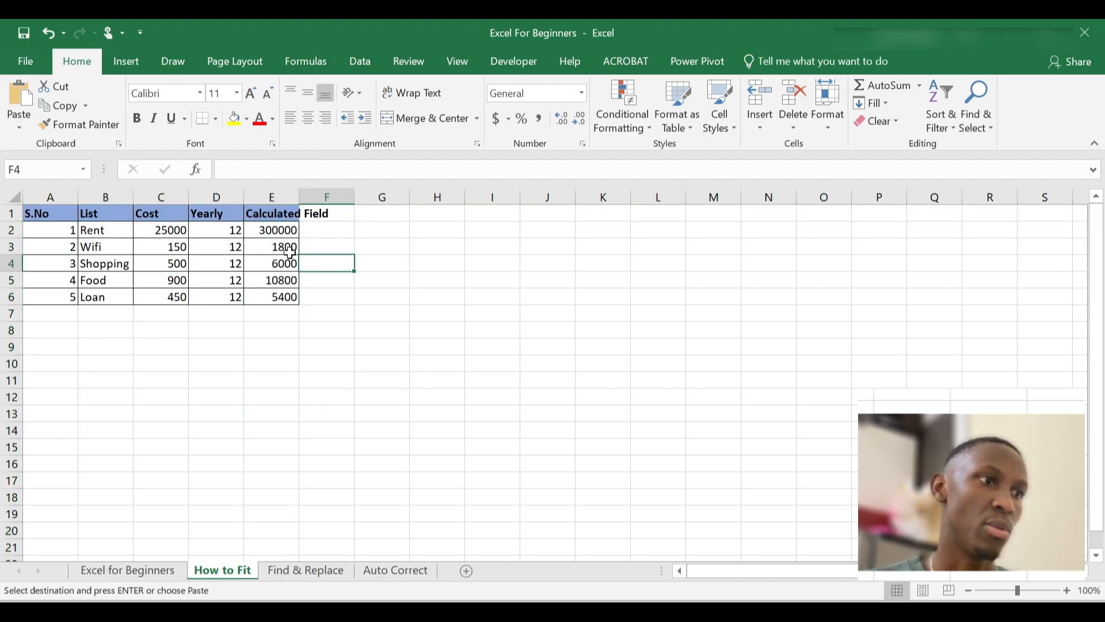
left_click(276, 220)
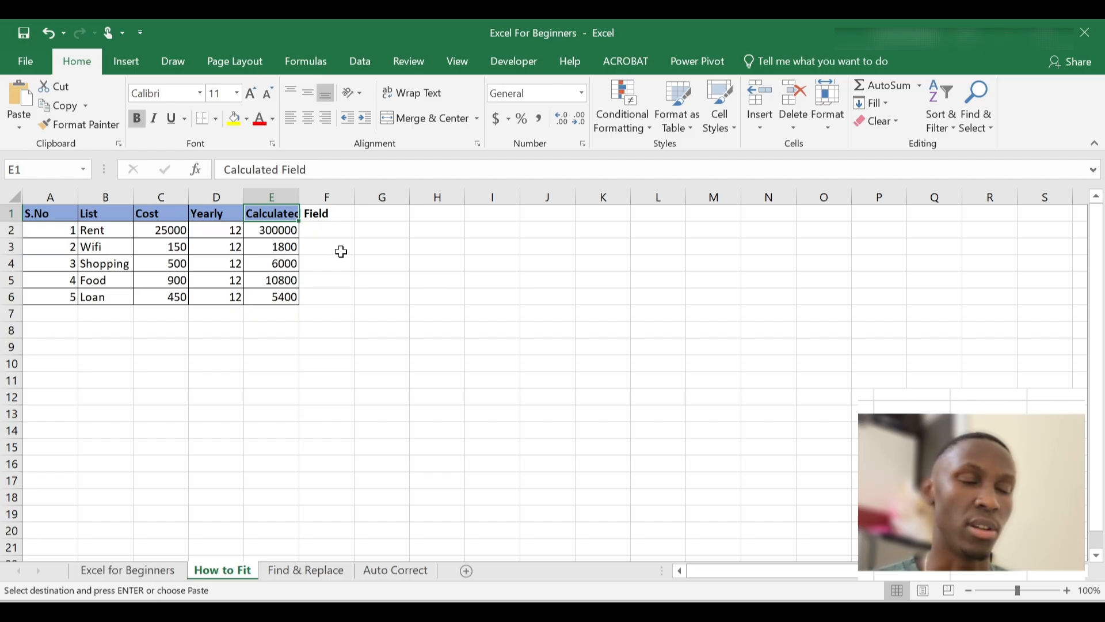
left_click(339, 252)
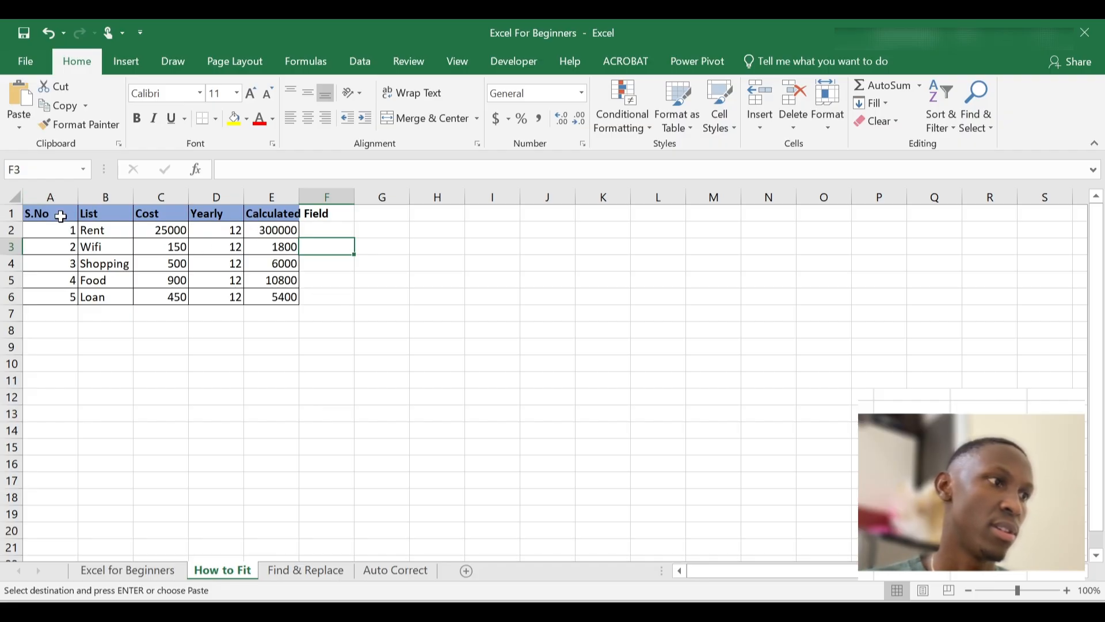
left_click(51, 196)
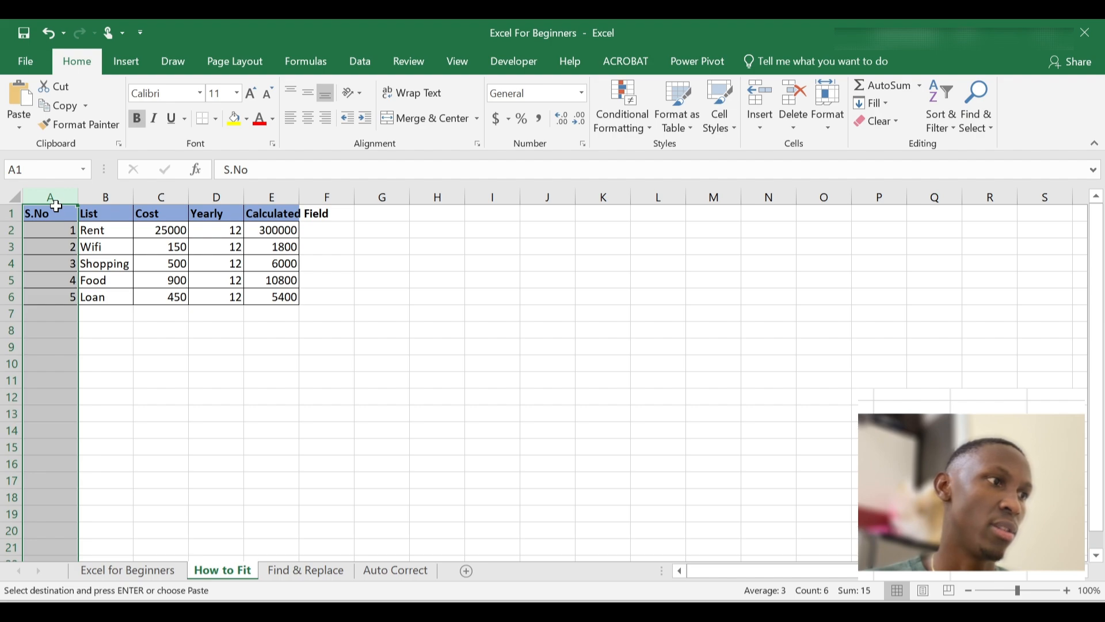
left_click_drag(55, 196, 277, 189)
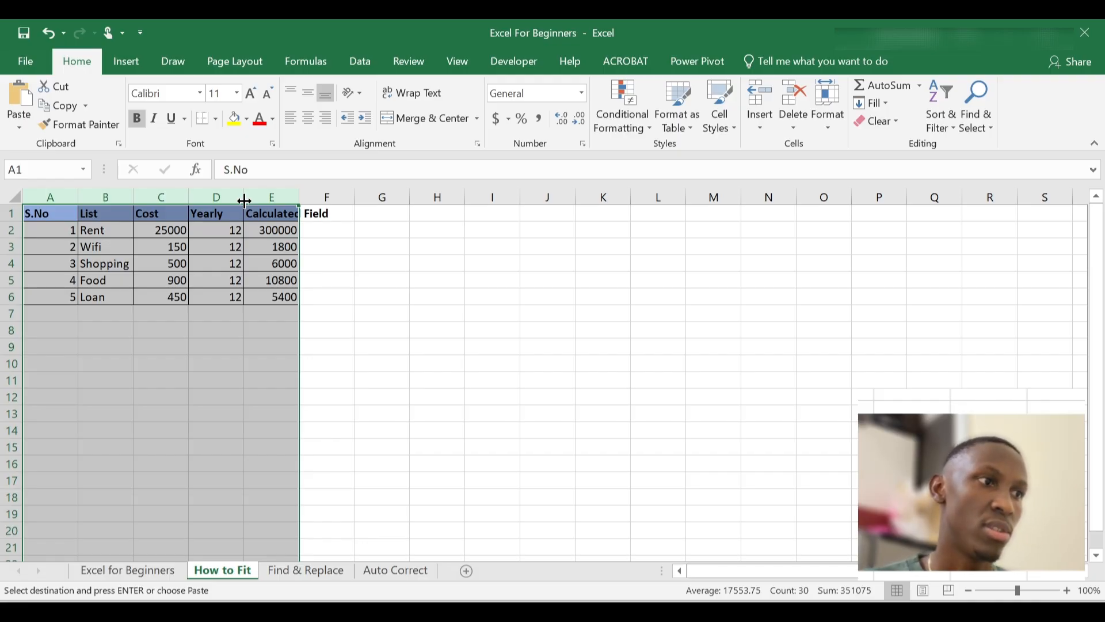
double_click(244, 201)
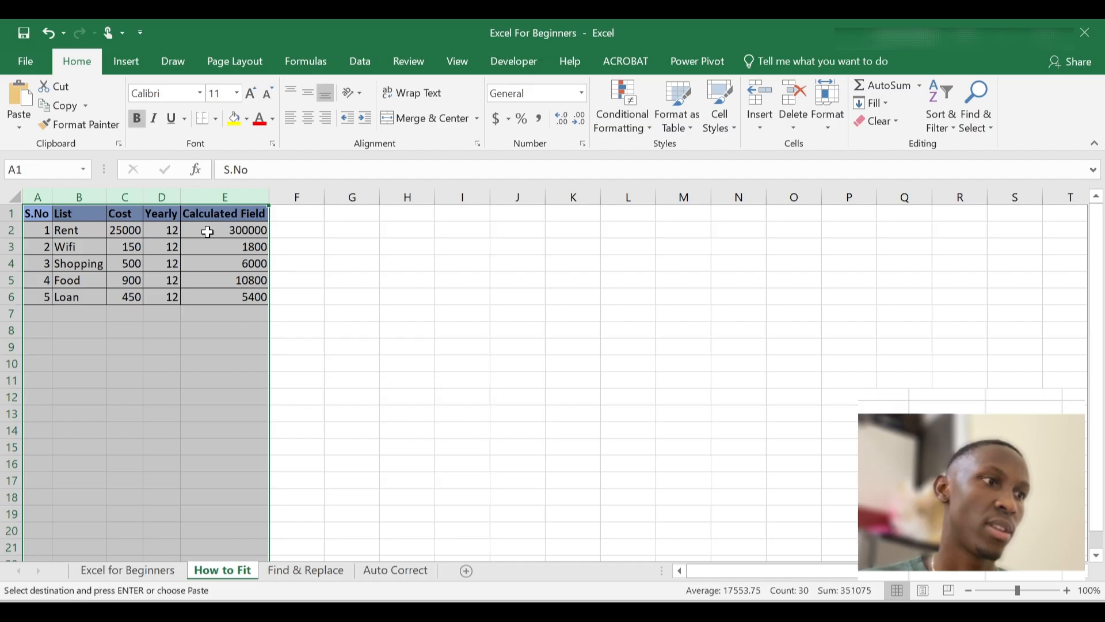
left_click(217, 279)
left_click(284, 246)
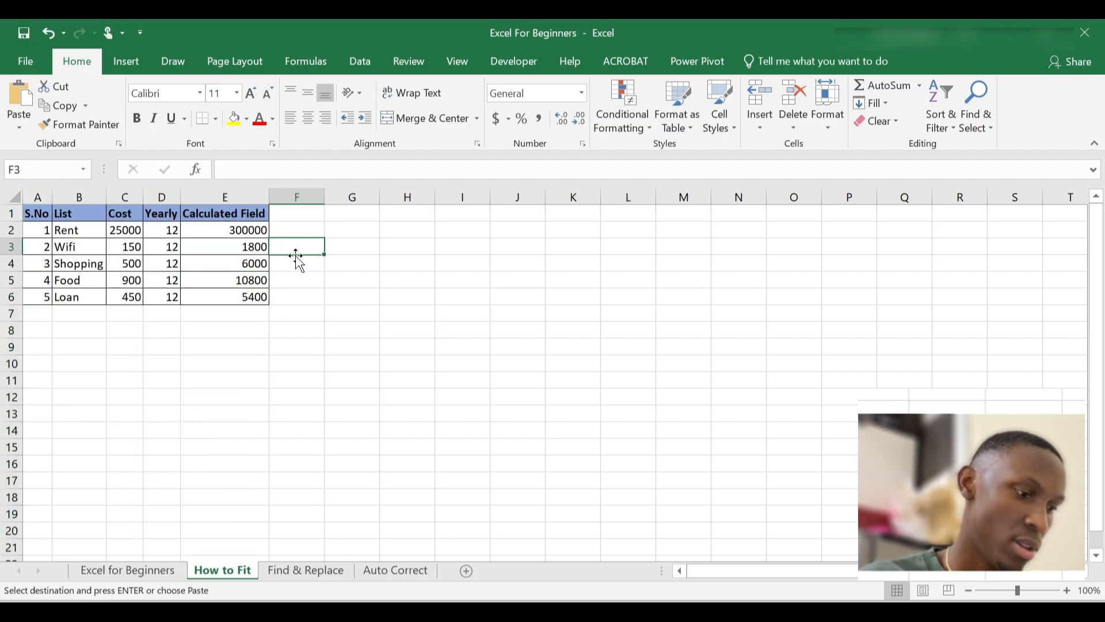
key("ctrl+z")
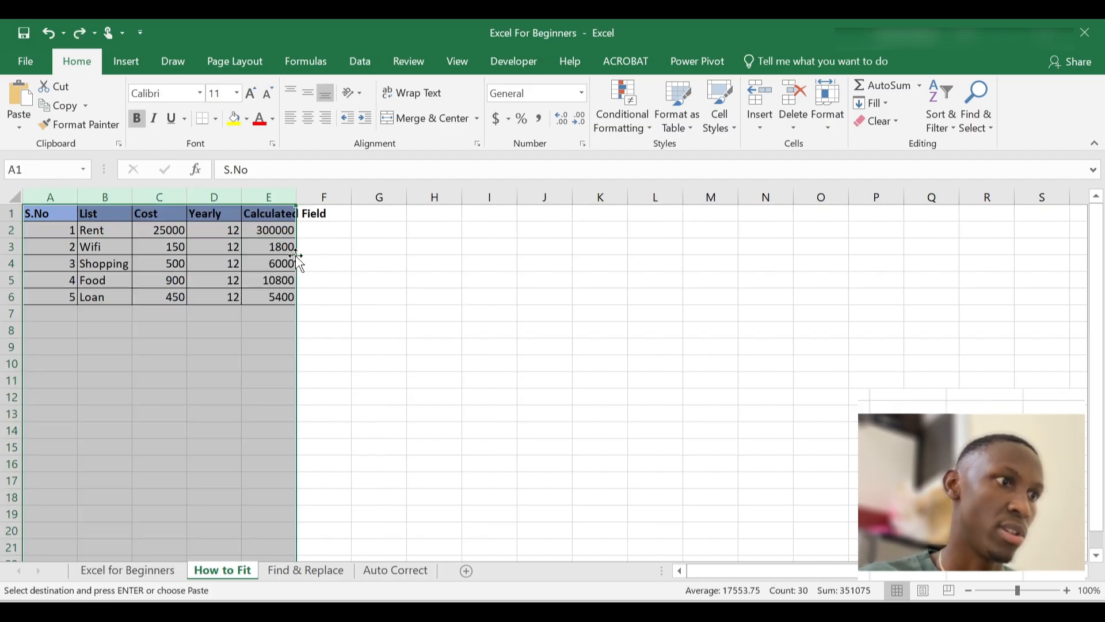
left_click(337, 250)
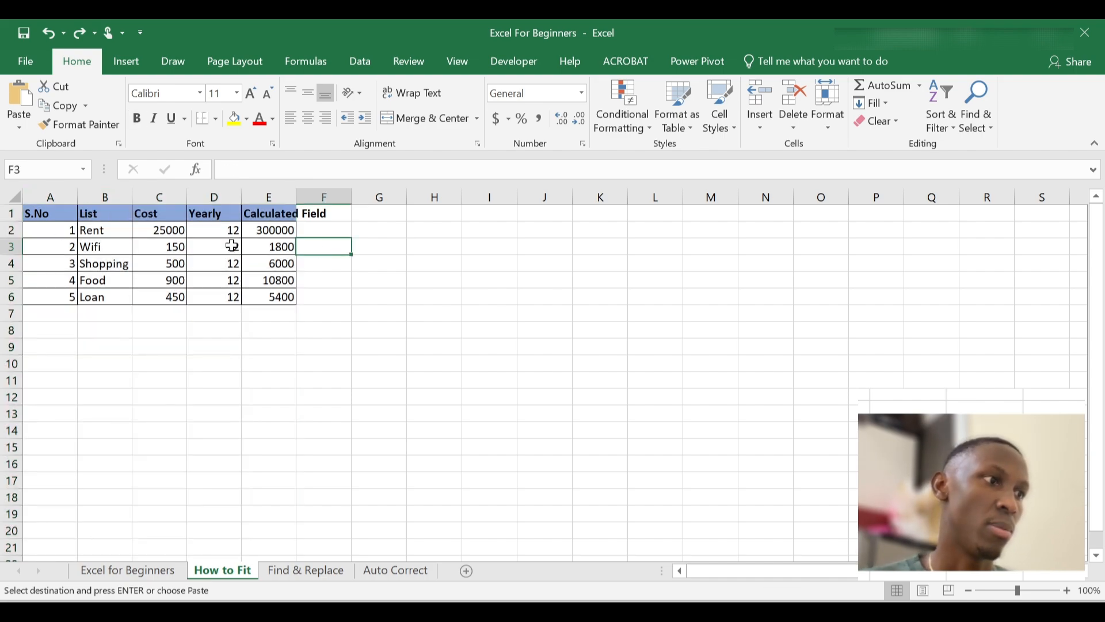
AutoFit columns A to E so the Calculated Field header fits within column E
left_click(61, 192)
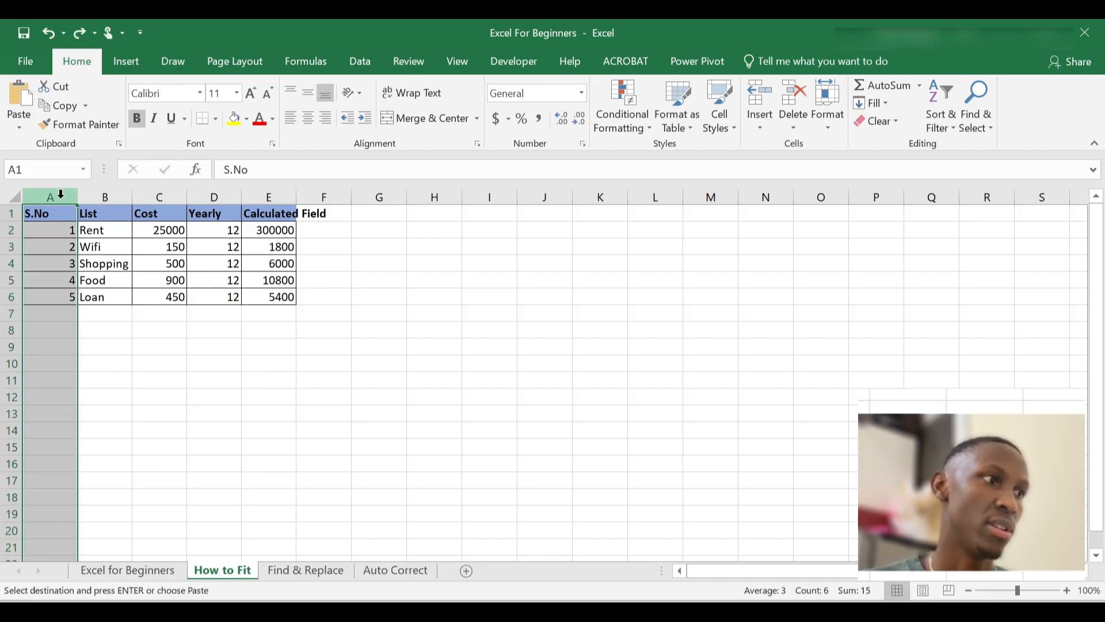
left_click_drag(61, 194, 284, 185)
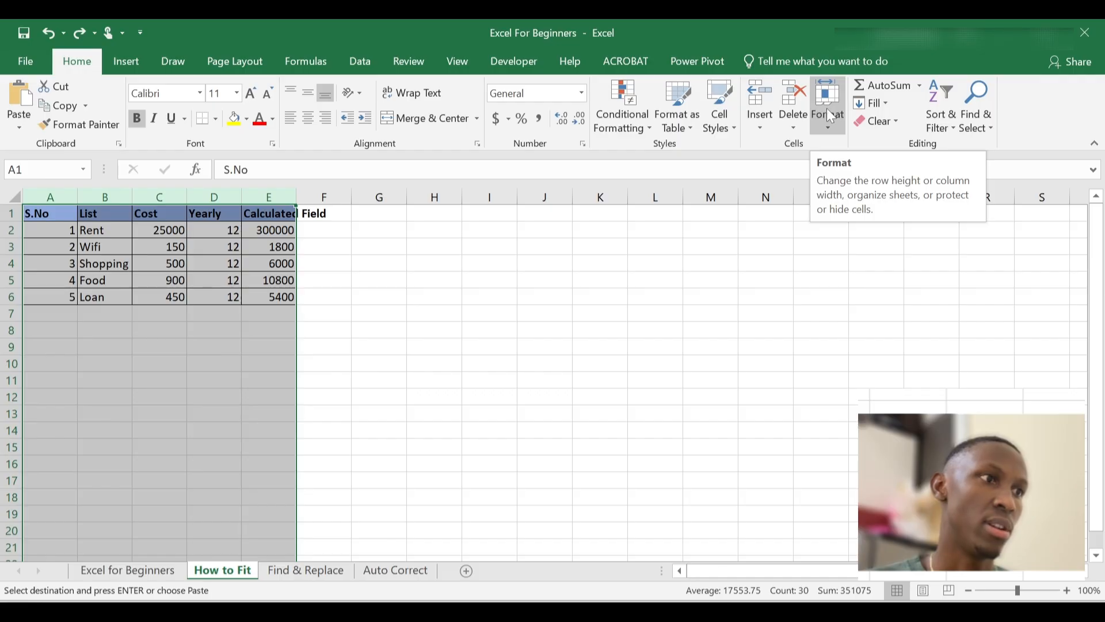
left_click(831, 129)
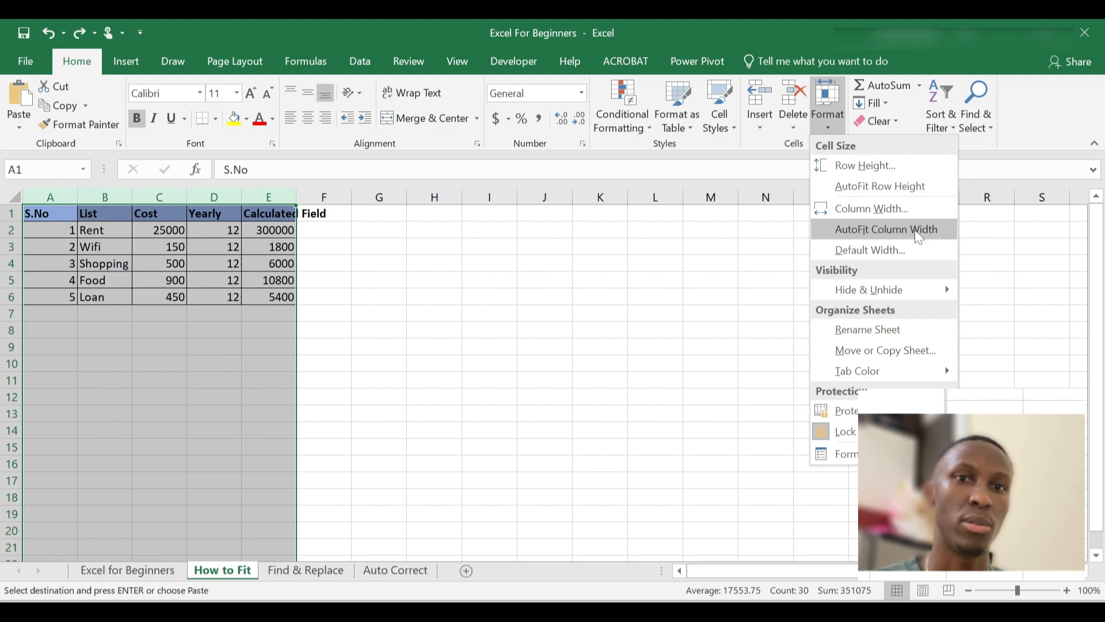
left_click(871, 187)
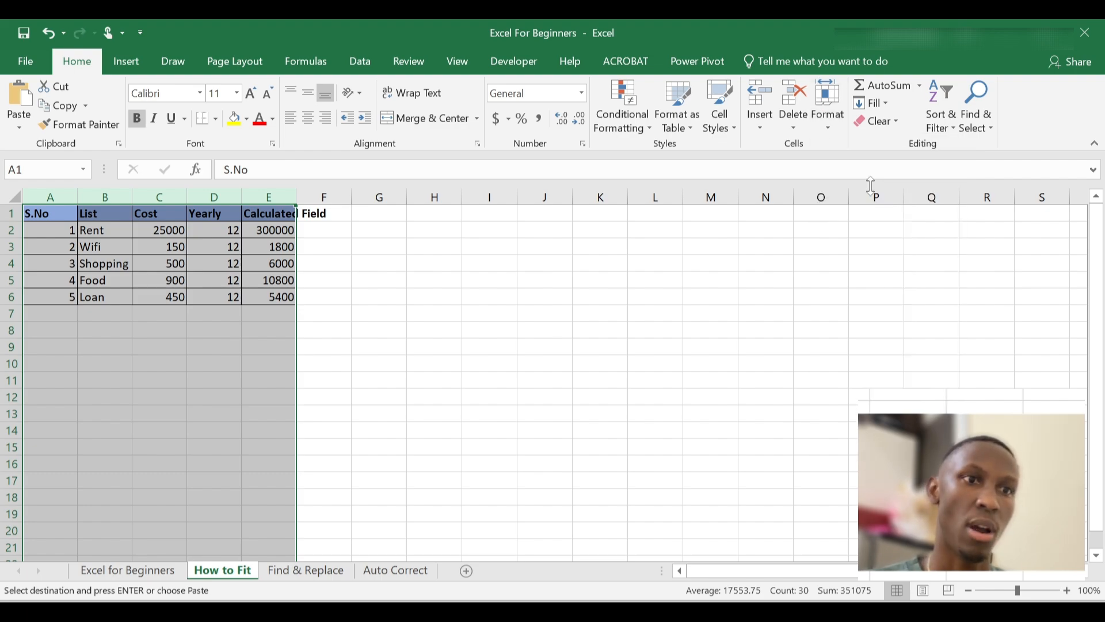
left_click(824, 124)
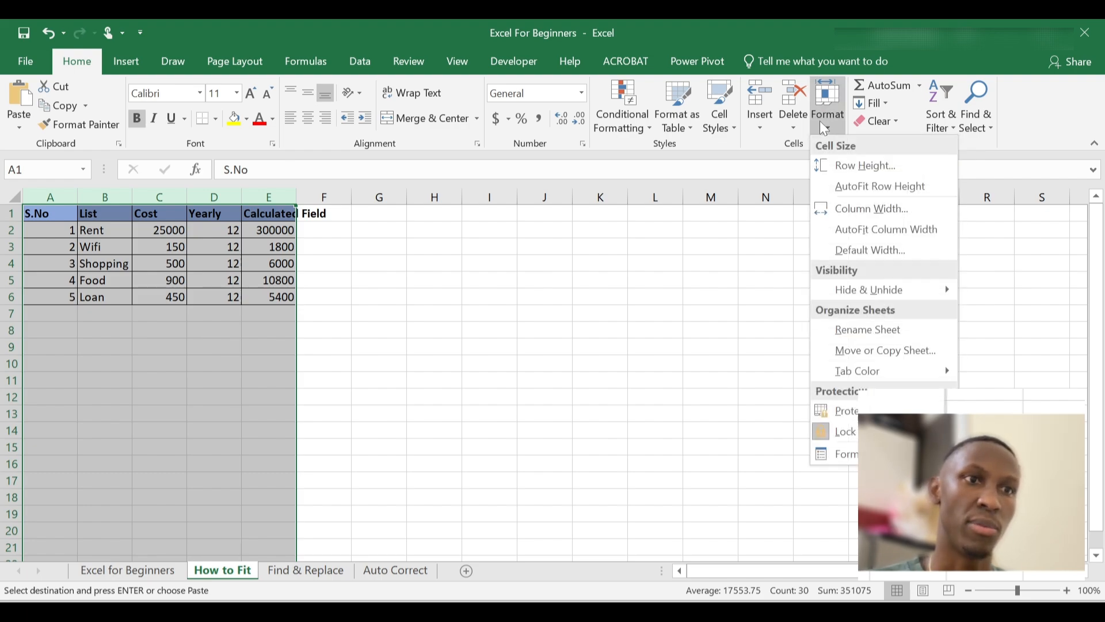
left_click(871, 230)
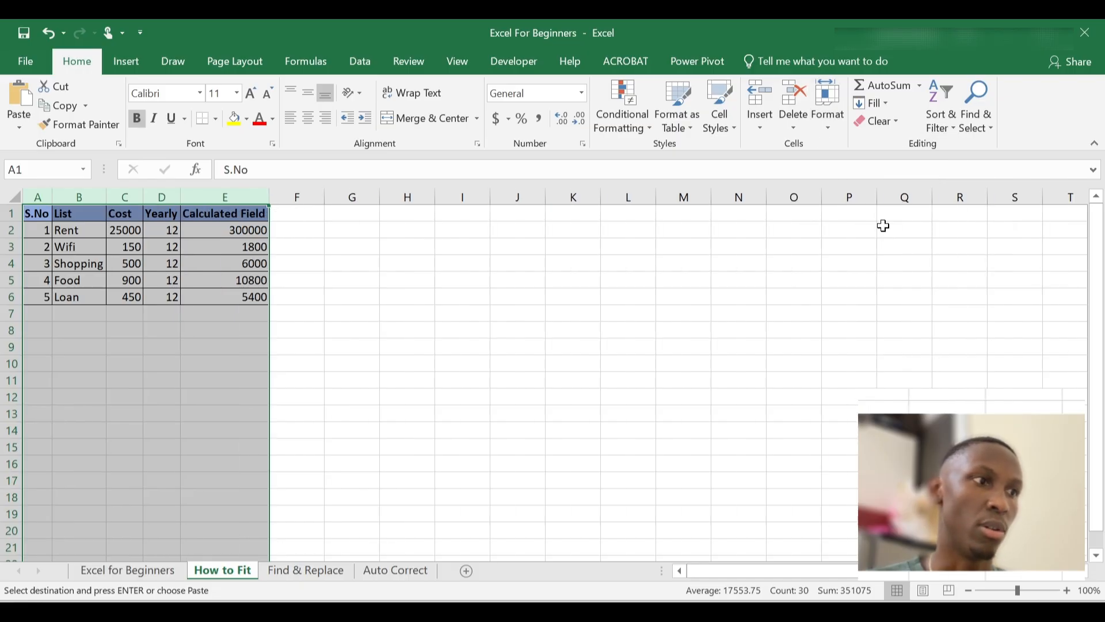
left_click(250, 325)
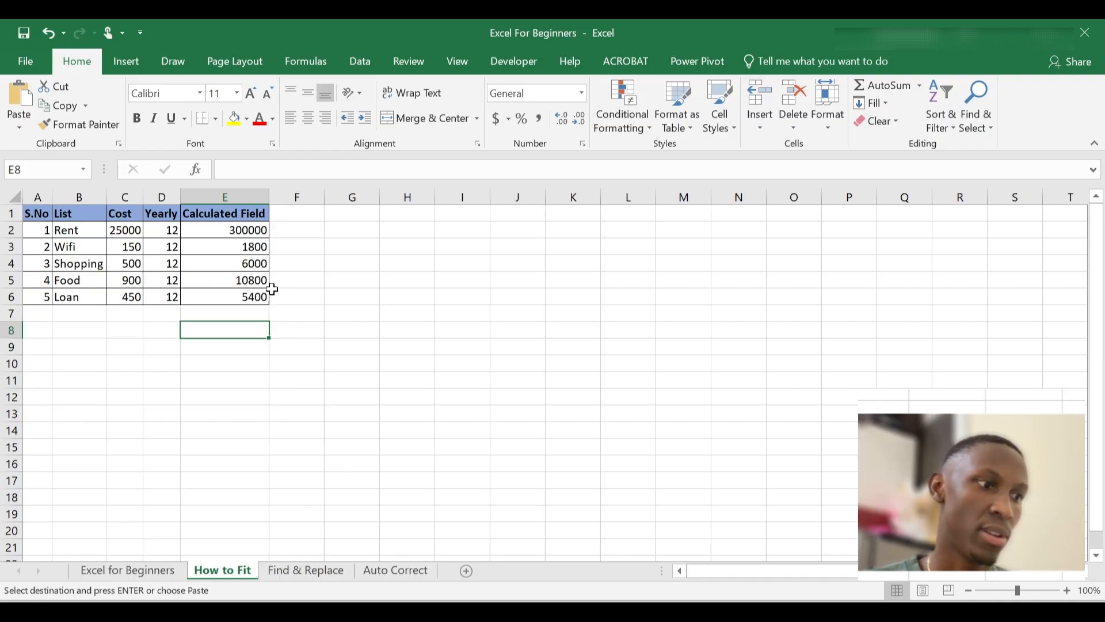
Copy the company list from A1 of Find & Replace and paste it at G1 on How to Fit
left_click(323, 572)
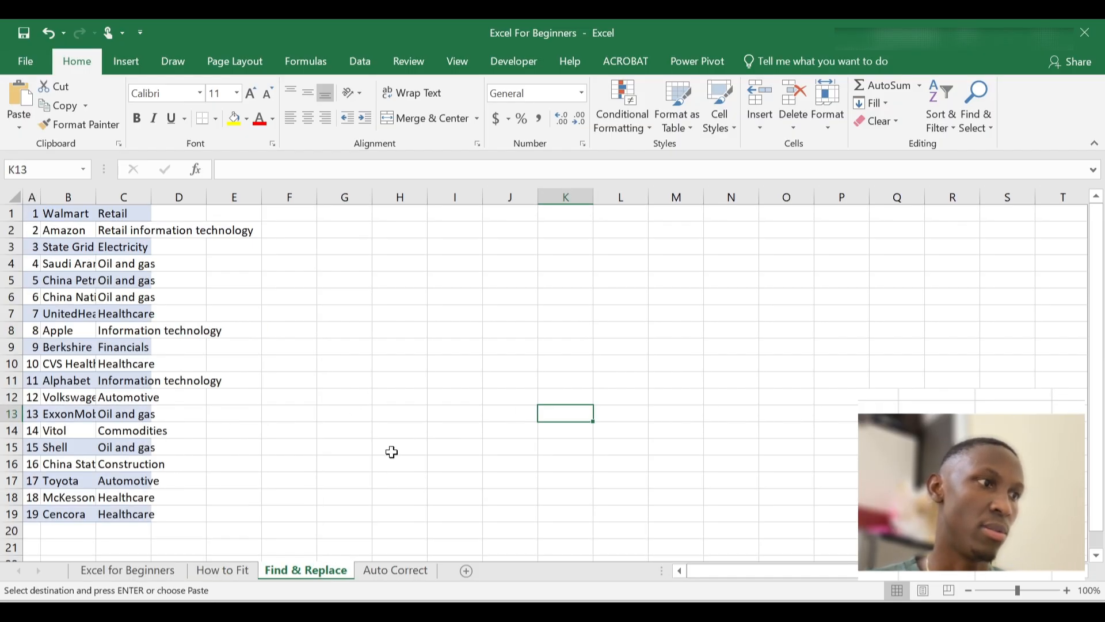
left_click(33, 215)
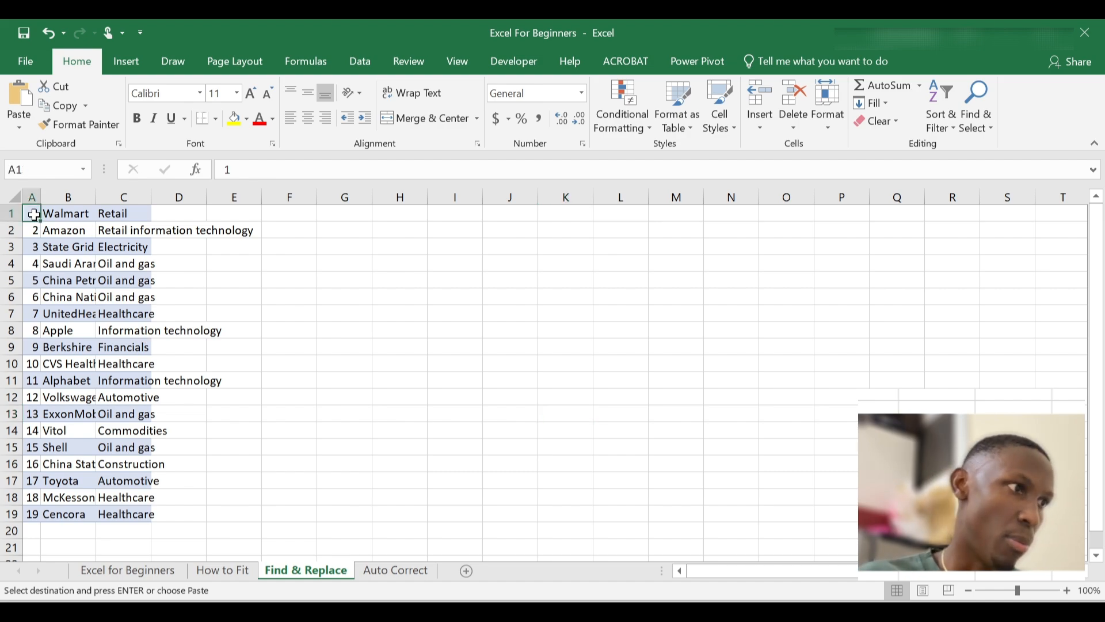
key("ctrl+v")
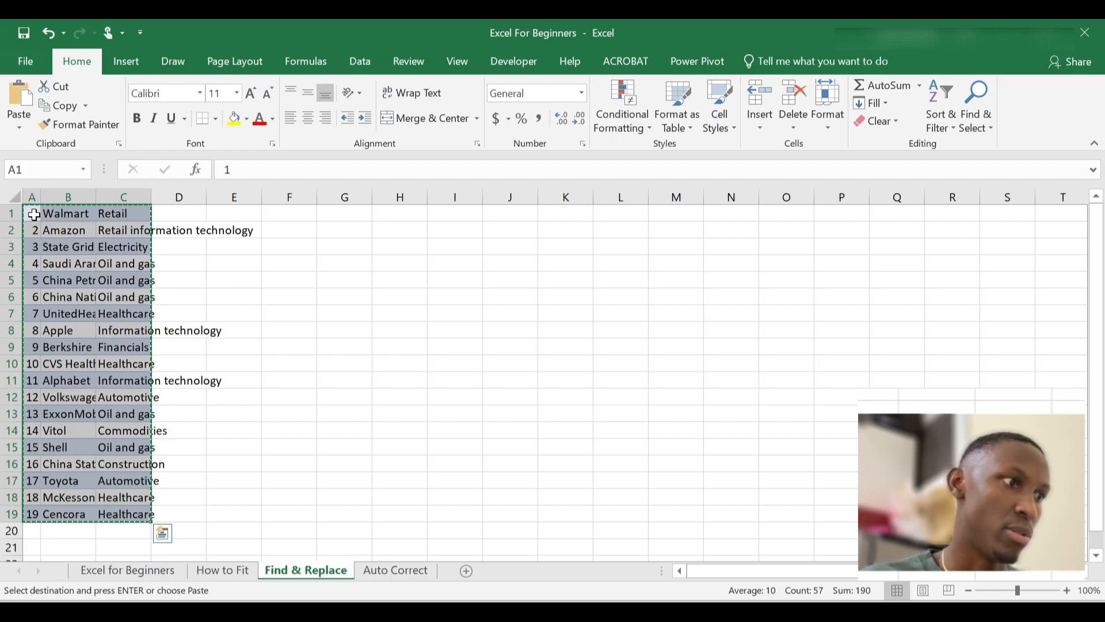
left_click(233, 572)
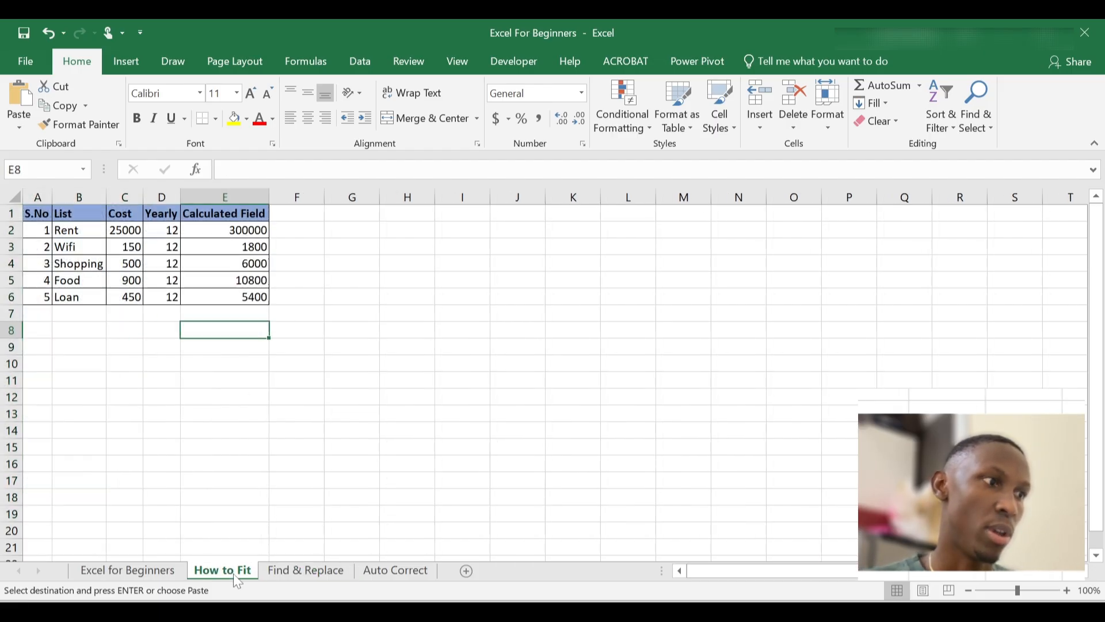
left_click(361, 217)
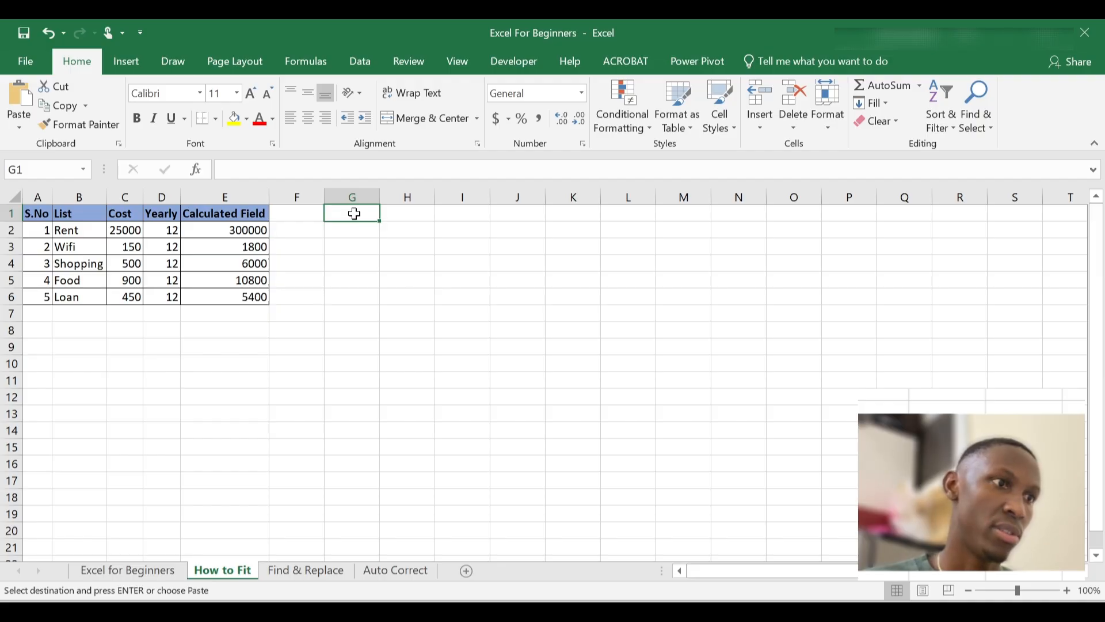
key("ctrl+v")
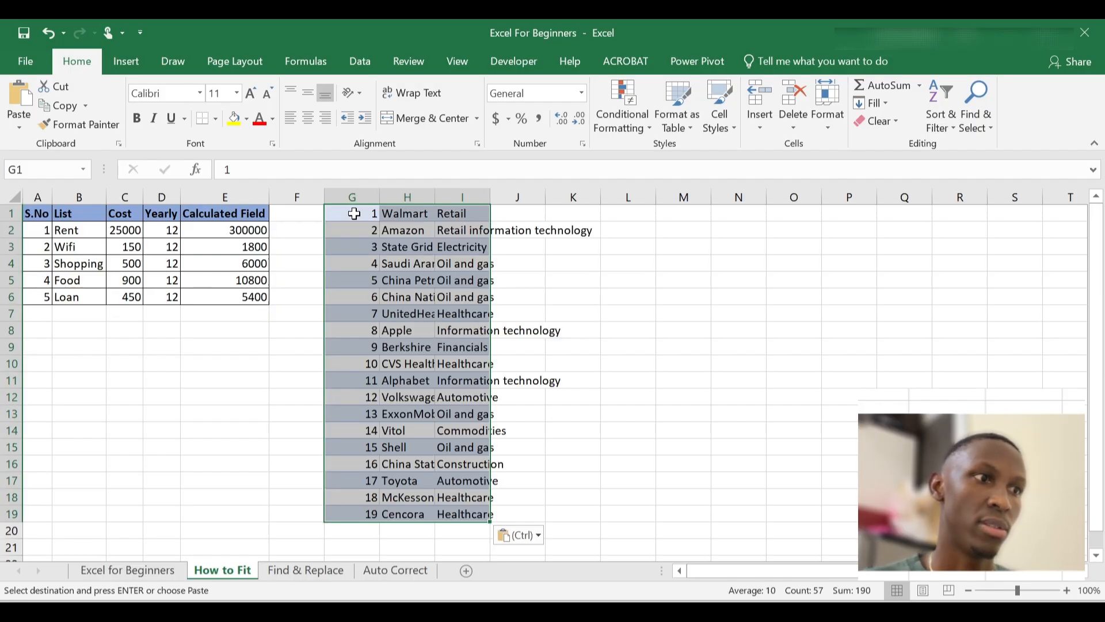
left_click(647, 277)
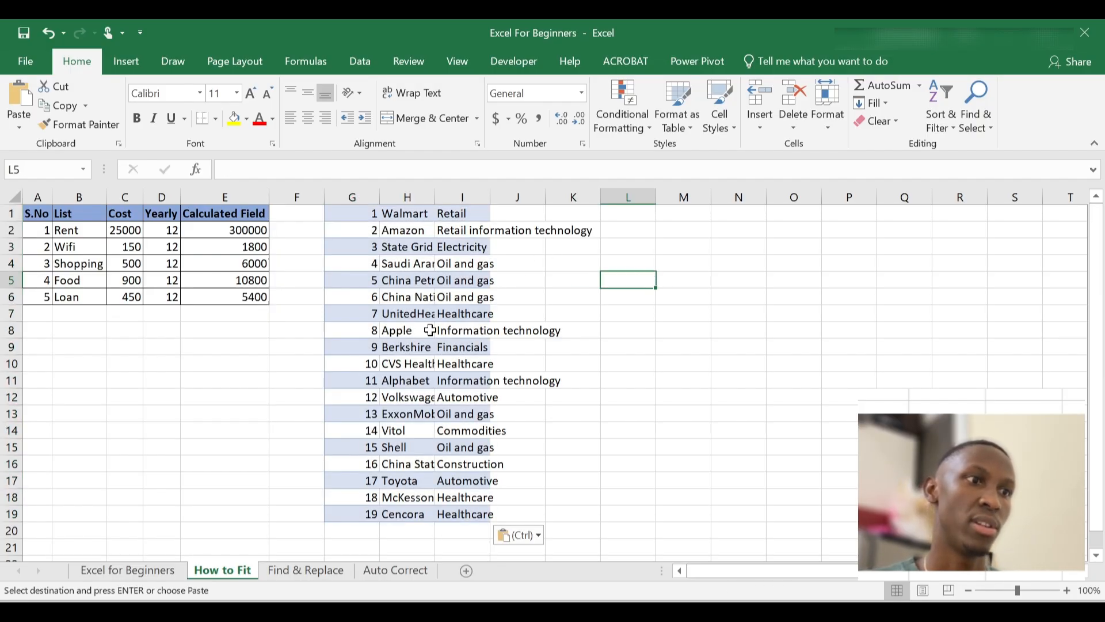
left_click(365, 198)
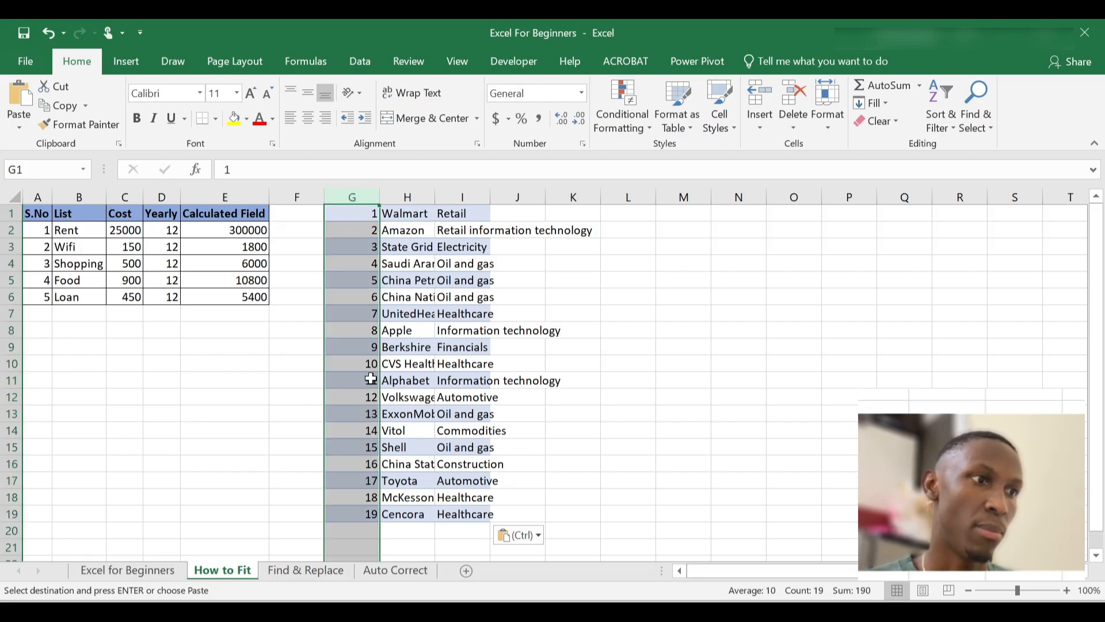
left_click(416, 191)
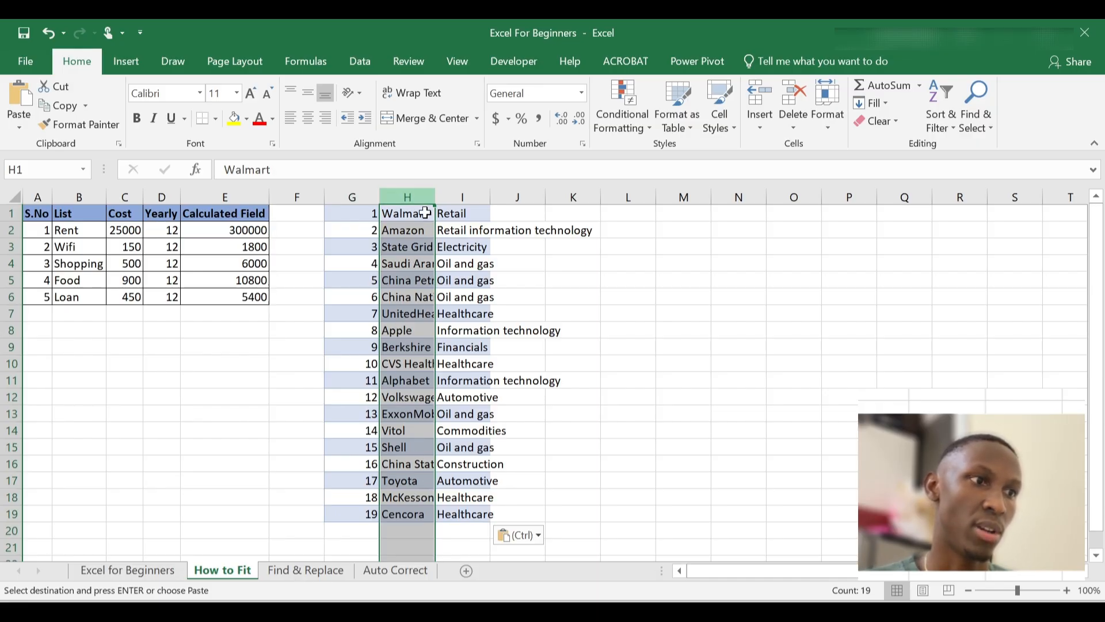
left_click(467, 191)
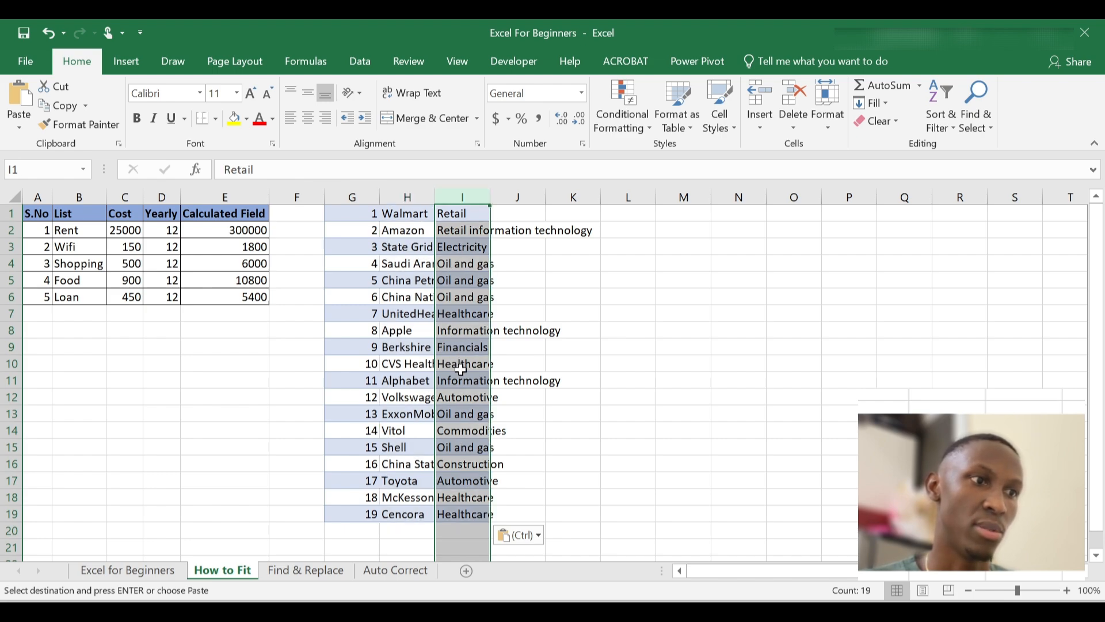
left_click(400, 226)
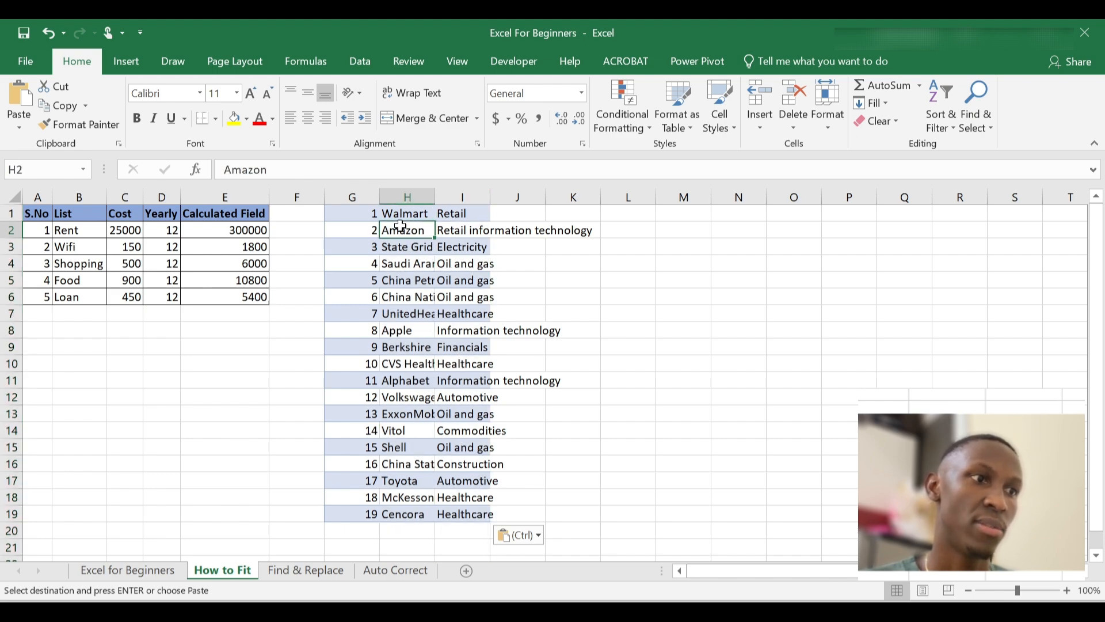
left_click(415, 259)
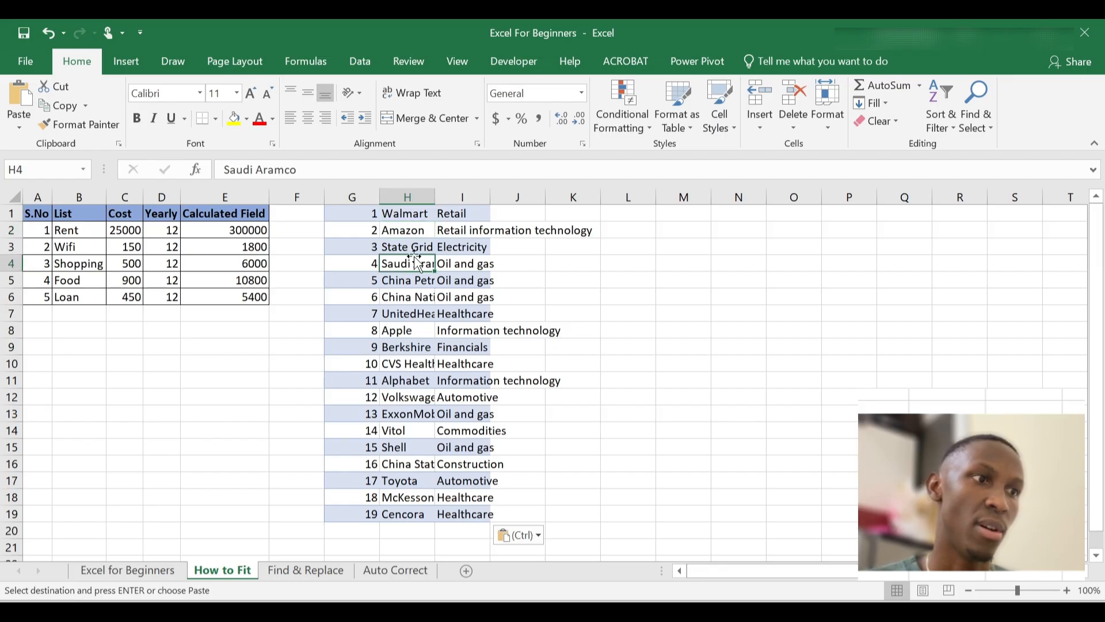
left_click(458, 248)
left_click(468, 231)
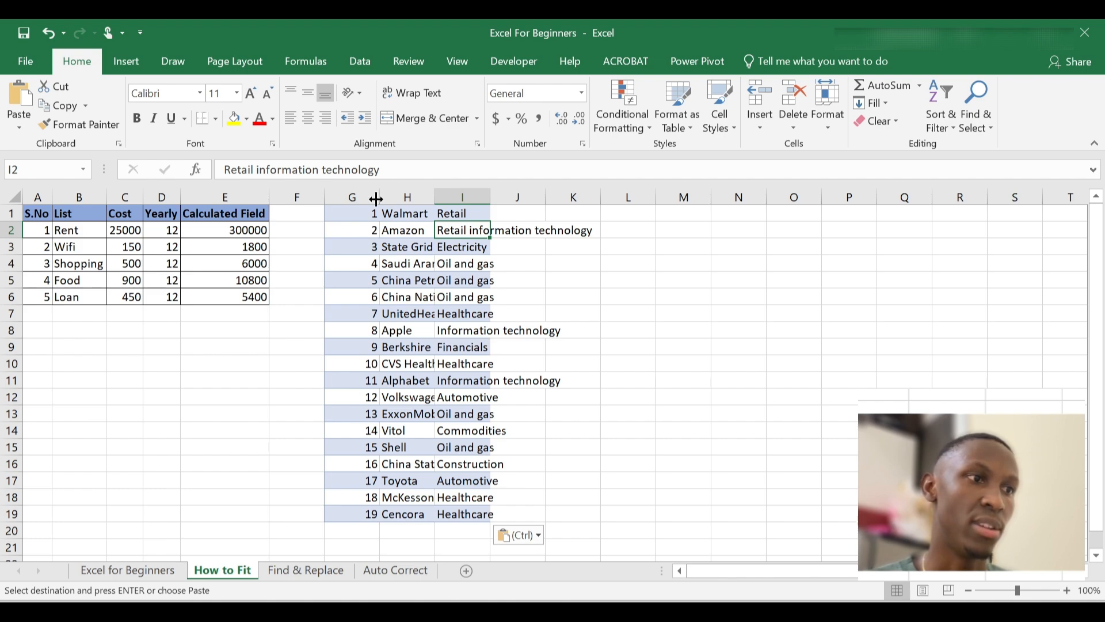
left_click(348, 212)
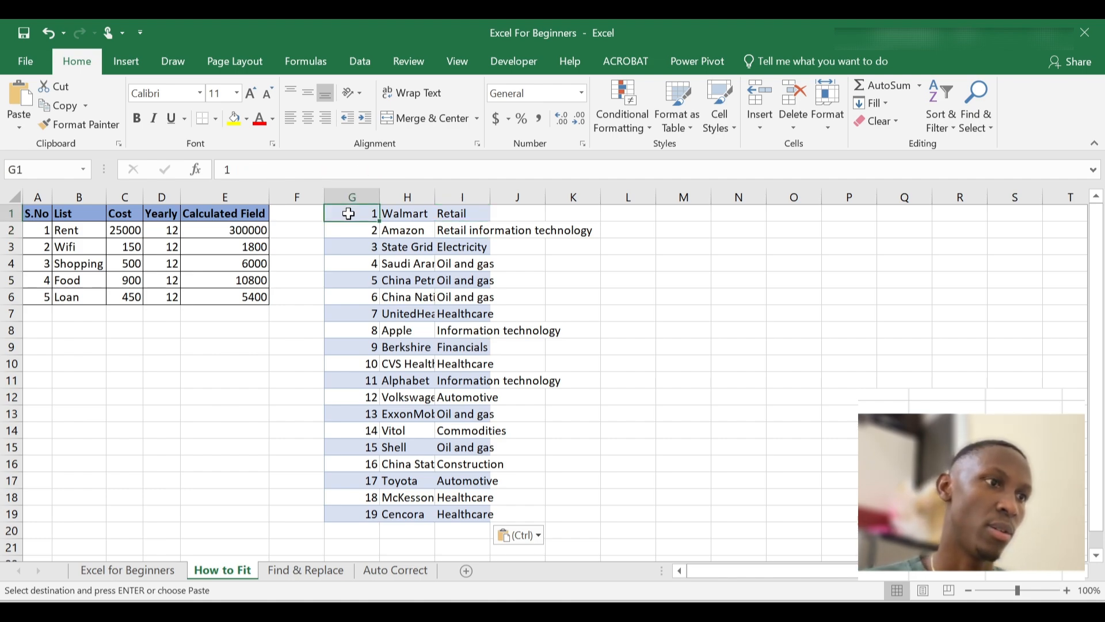
left_click(370, 190)
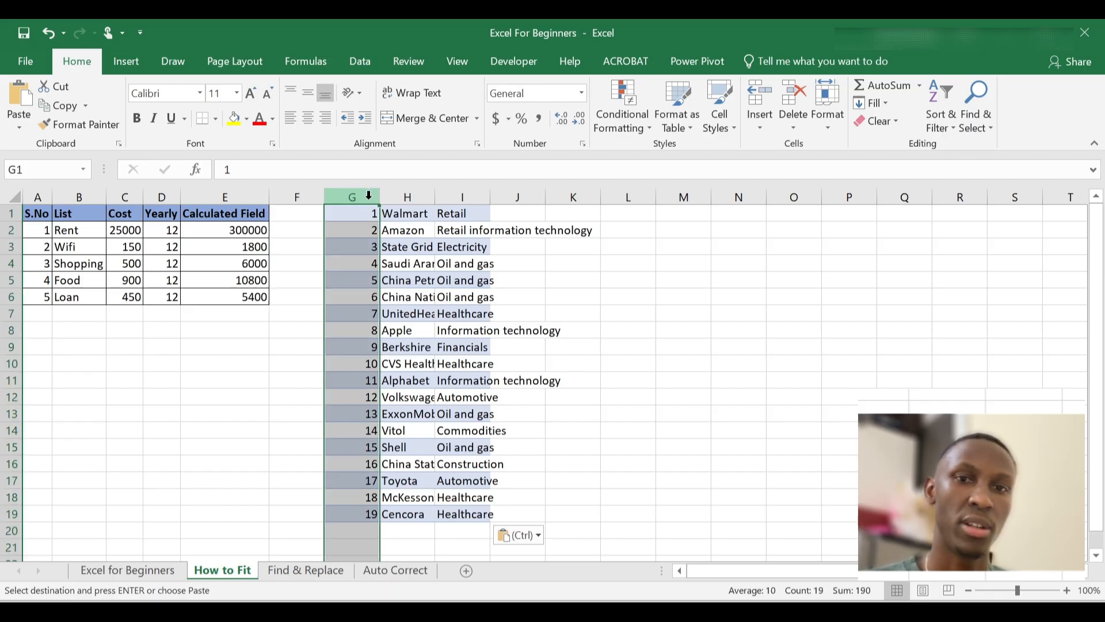
left_click_drag(369, 198, 477, 194)
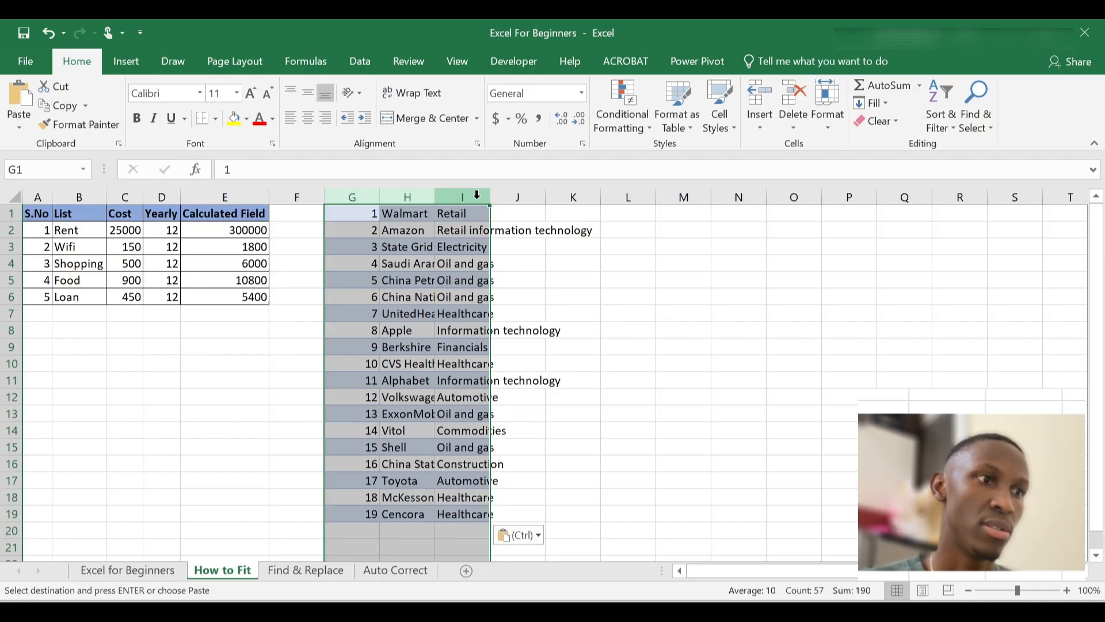
double_click(434, 197)
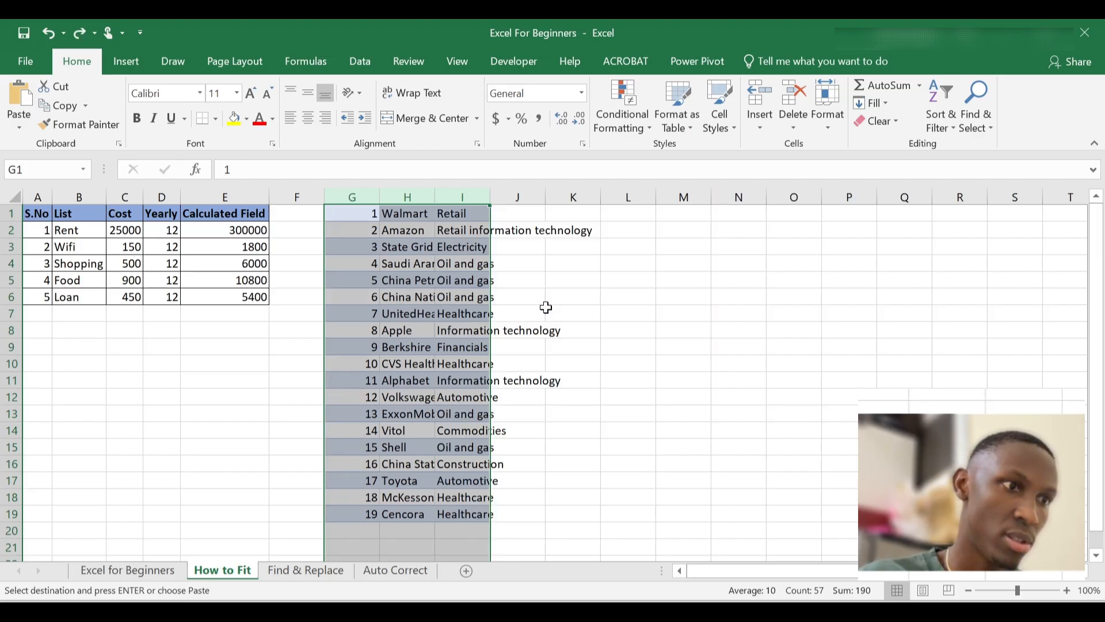
key("ctrl+z")
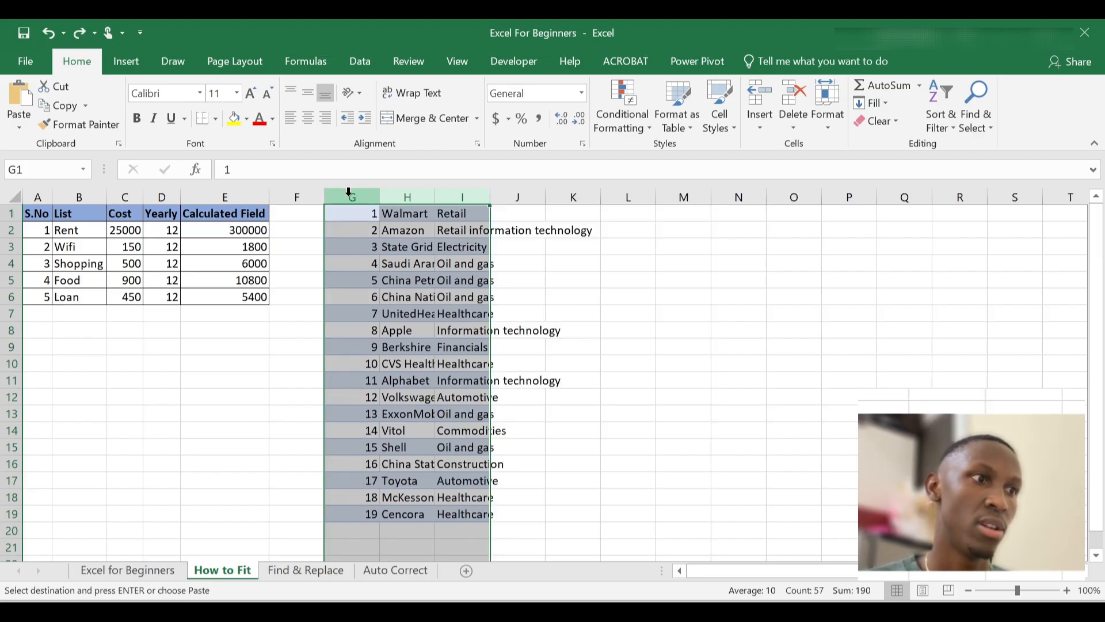
left_click(366, 191)
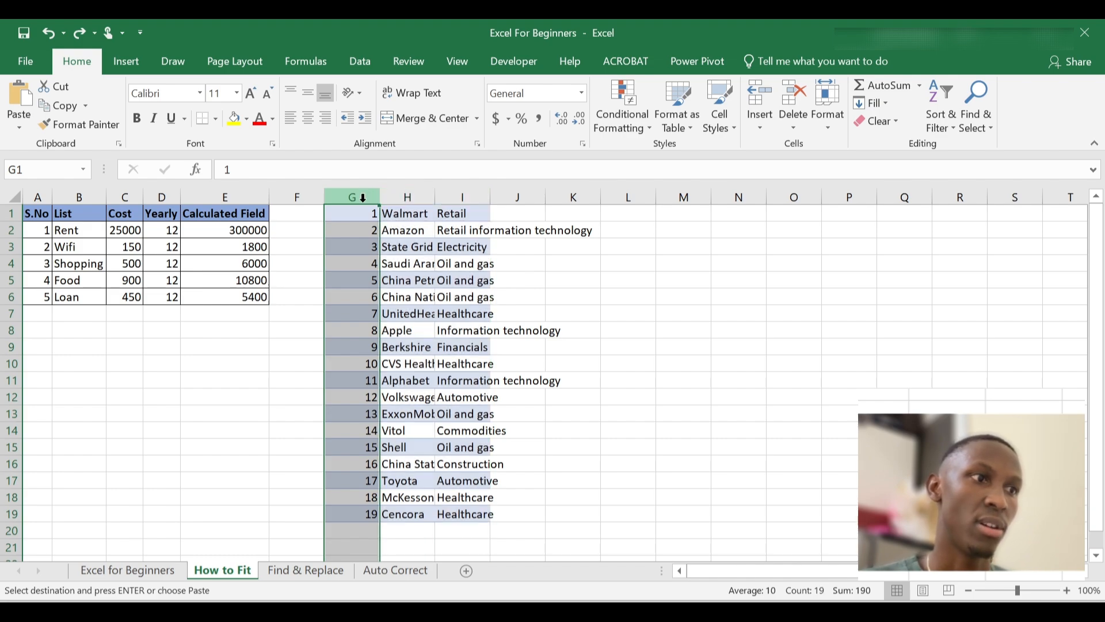
left_click_drag(363, 197, 474, 188)
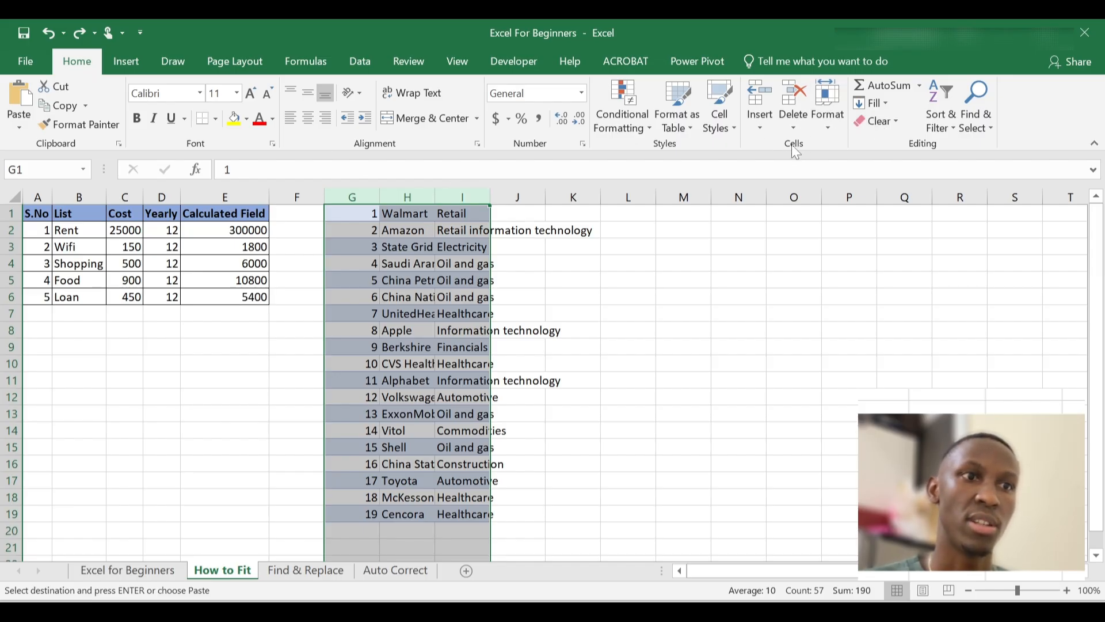
AutoFit the selected columns G to I so all company and industry names show
left_click(829, 129)
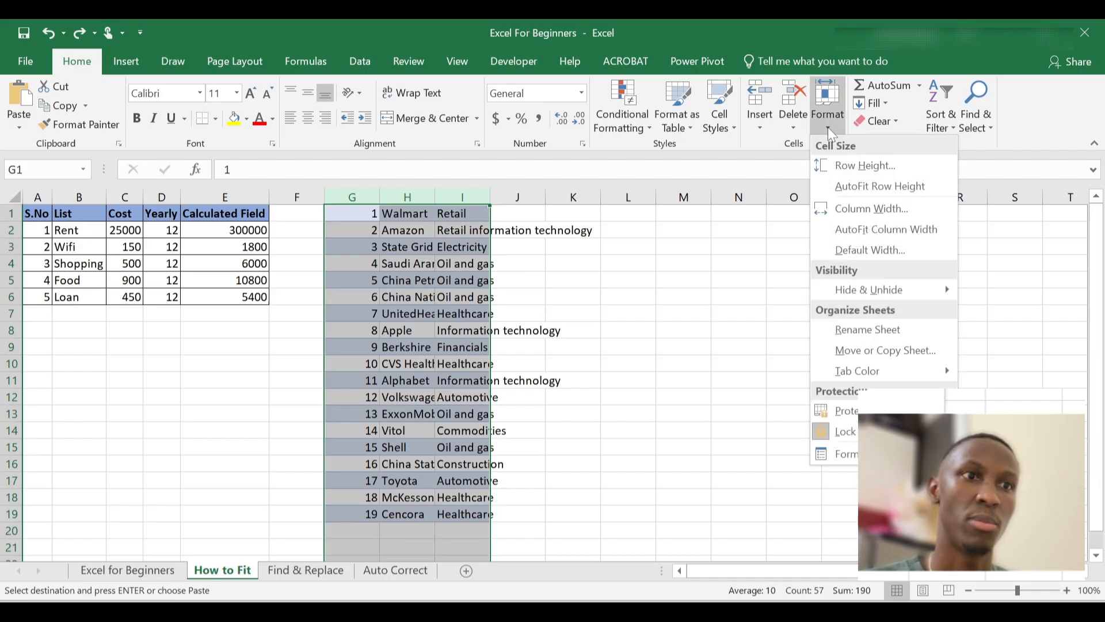
left_click(849, 225)
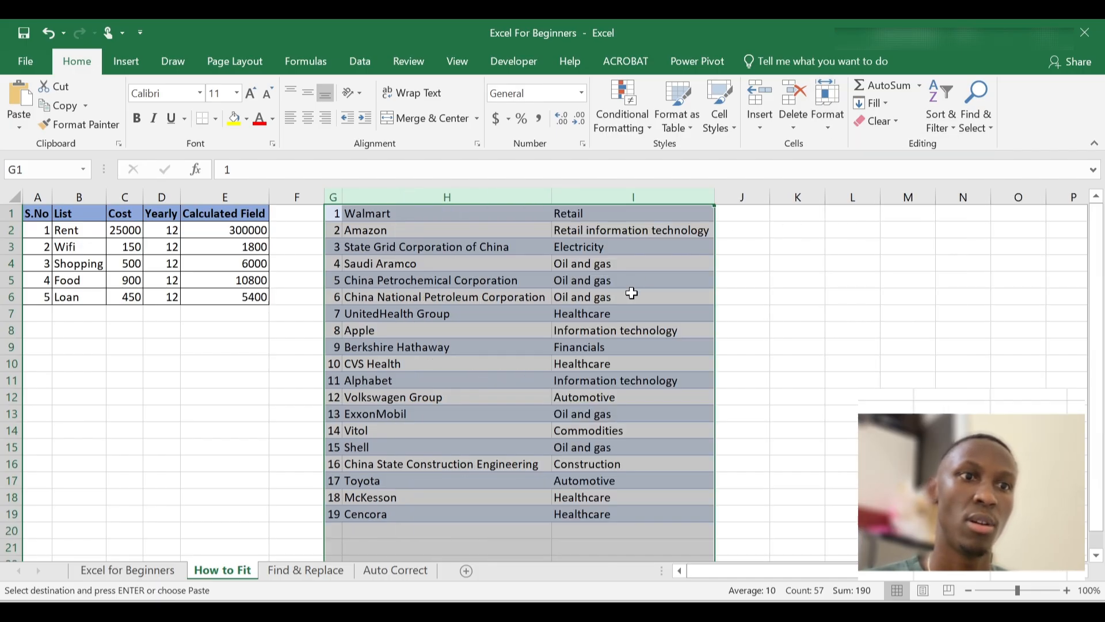
left_click(643, 309)
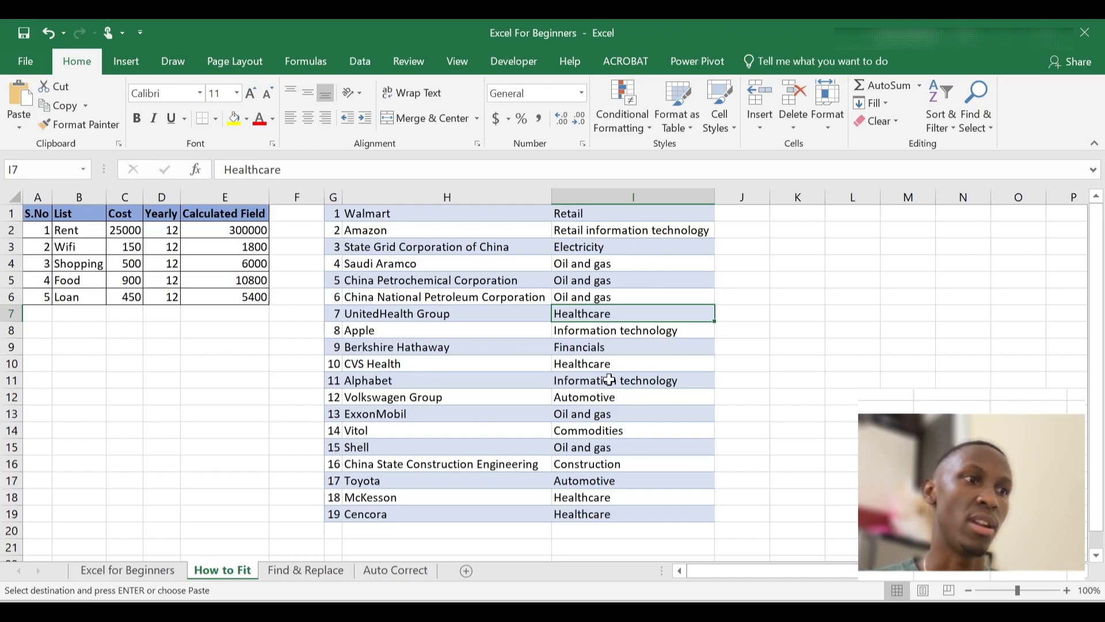
scroll(638, 401, "down", 1)
scroll(637, 401, "up", 1)
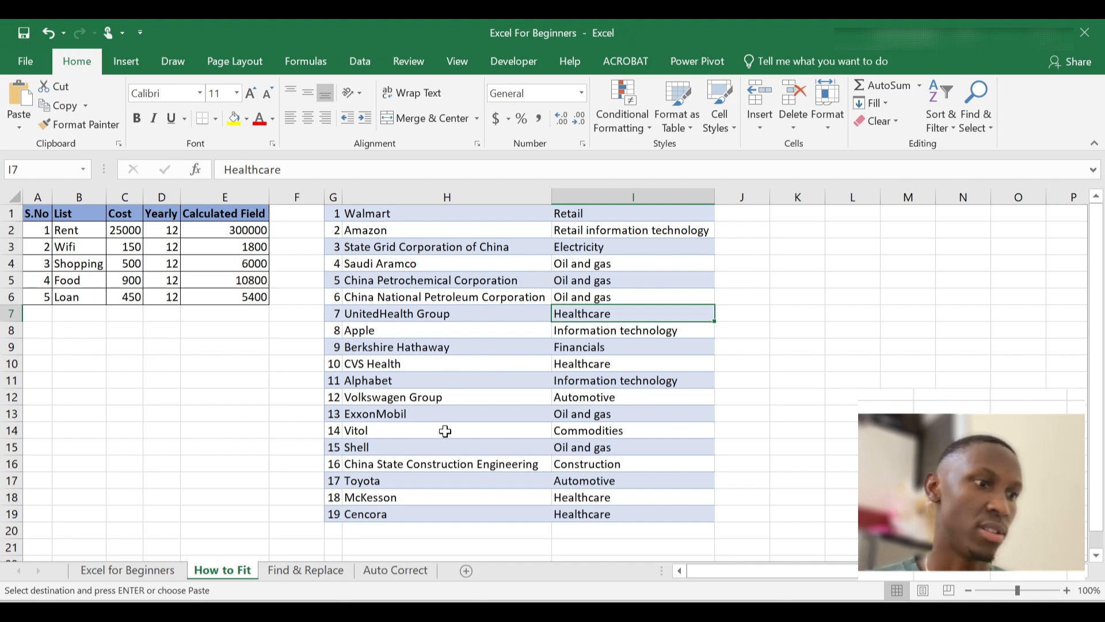
Go to the Find & Replace sheet and clear the leftover copy outline by picking cell F11
left_click(307, 570)
left_click(400, 463)
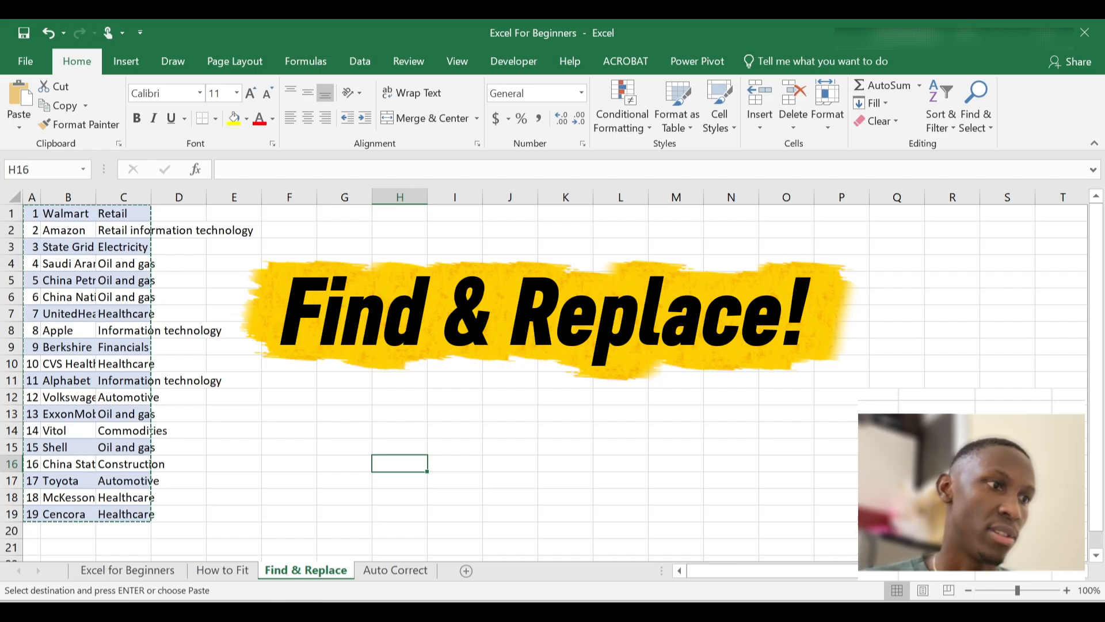
double_click(290, 314)
left_click(299, 376)
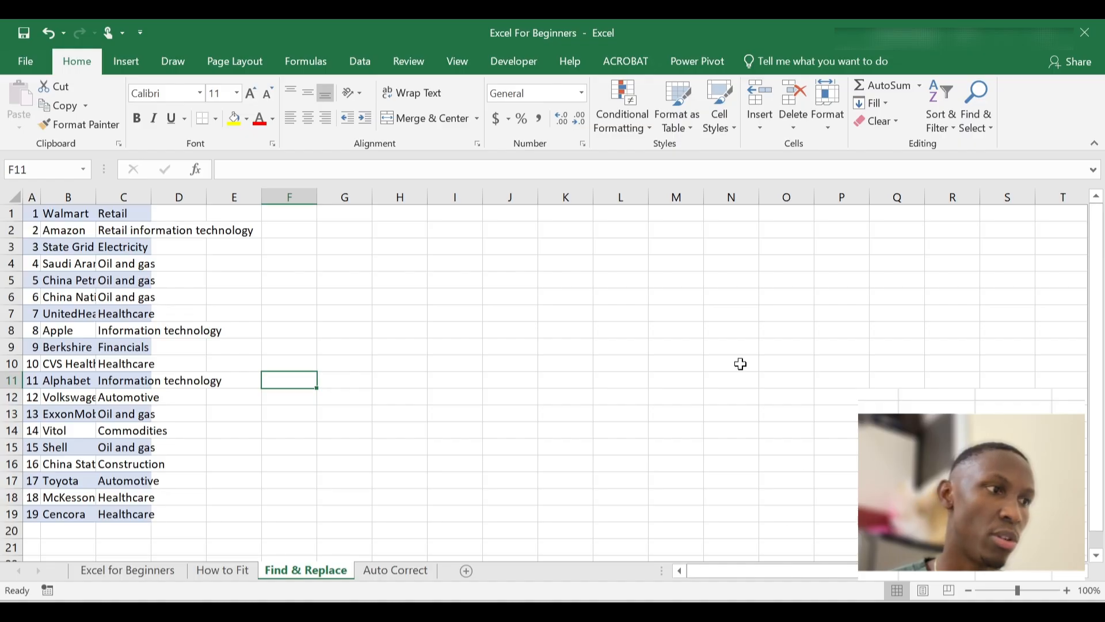
scroll(274, 339, "down", 20)
scroll(276, 342, "up", 20)
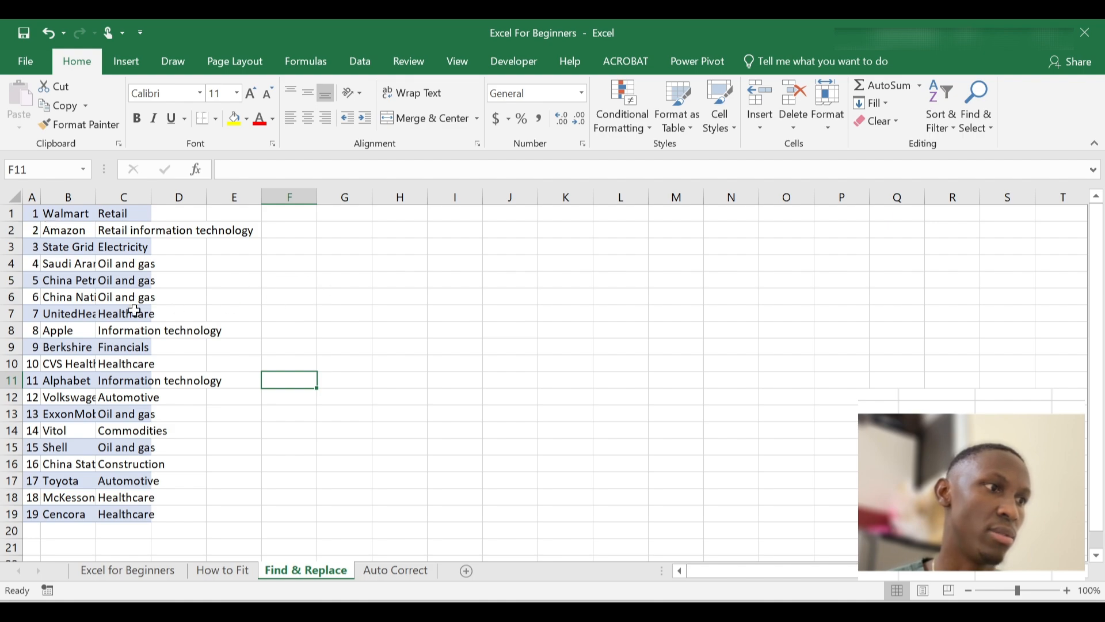
AutoFit columns A to C on Find & Replace, then check cells C9 and C4
left_click(35, 217)
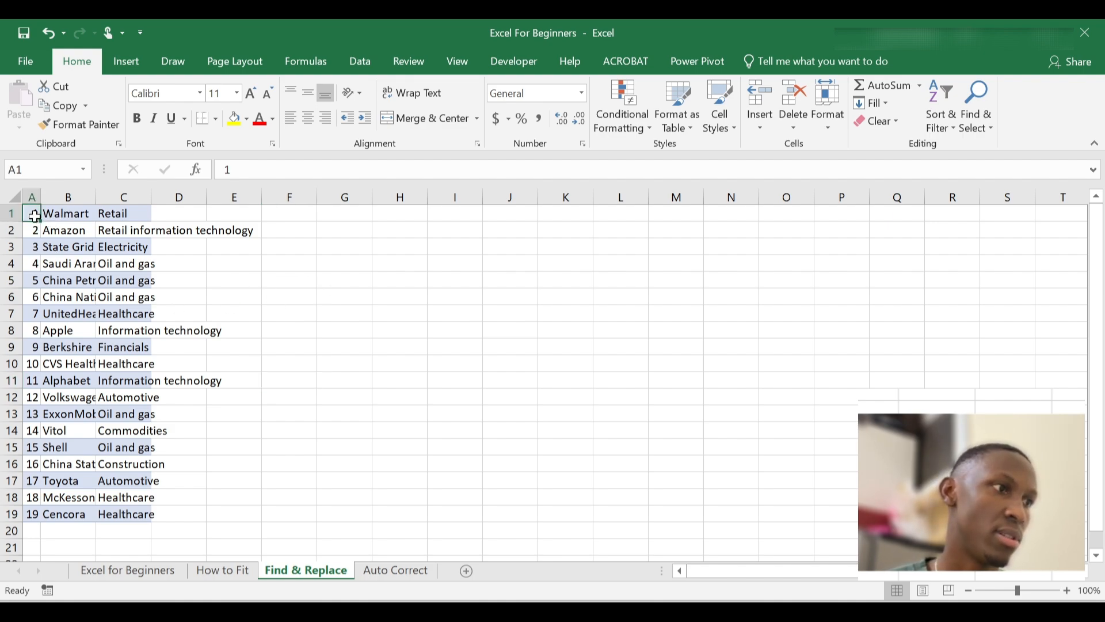
left_click_drag(30, 197, 143, 191)
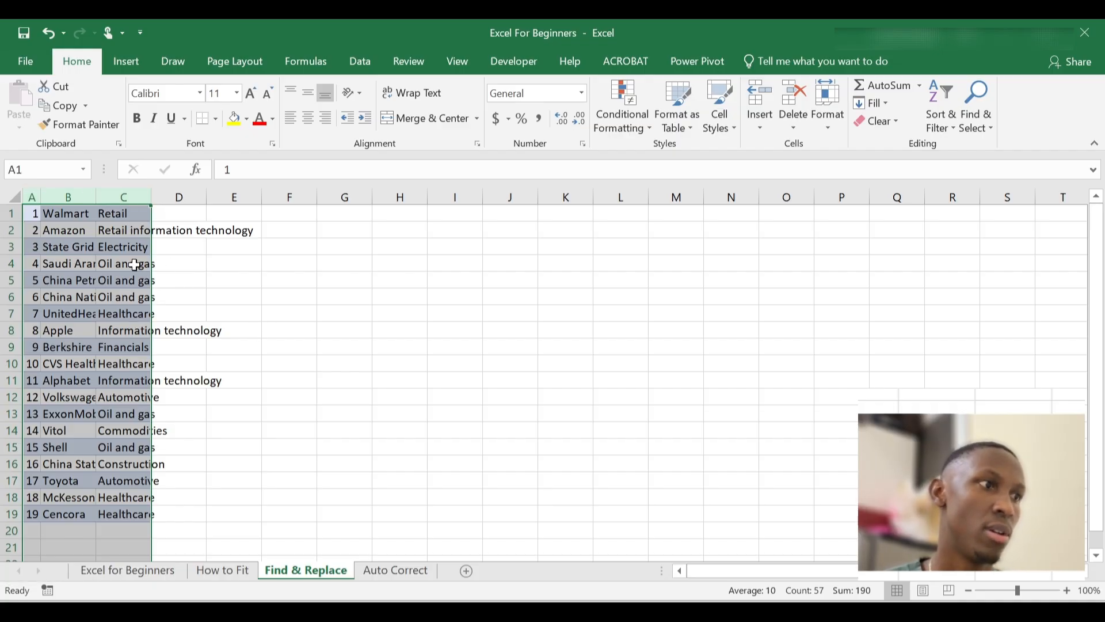
double_click(98, 189)
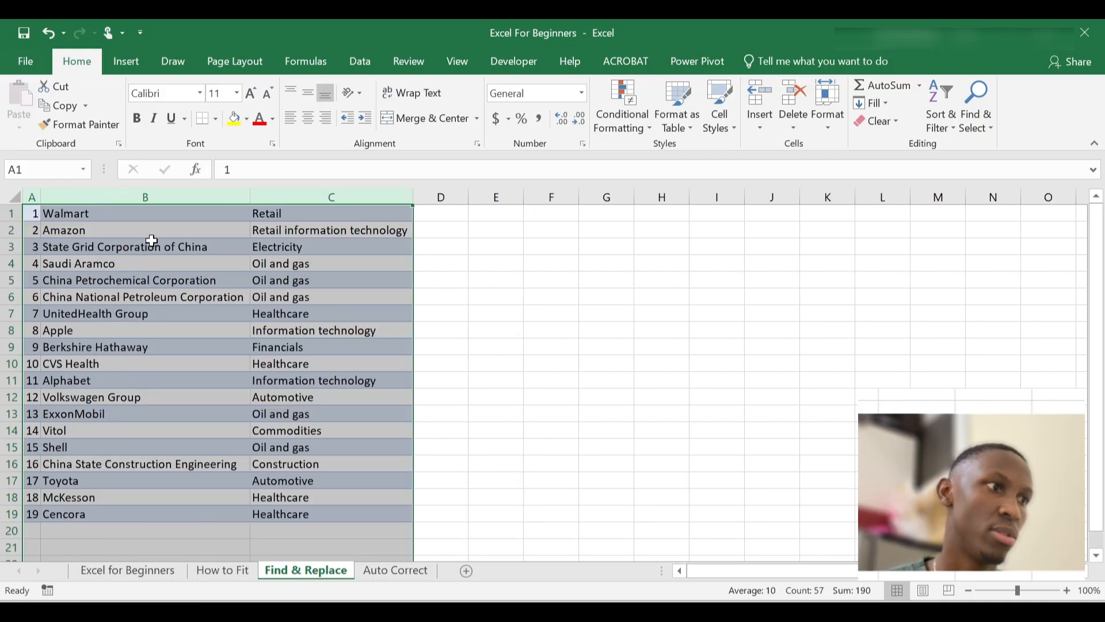
left_click(176, 235)
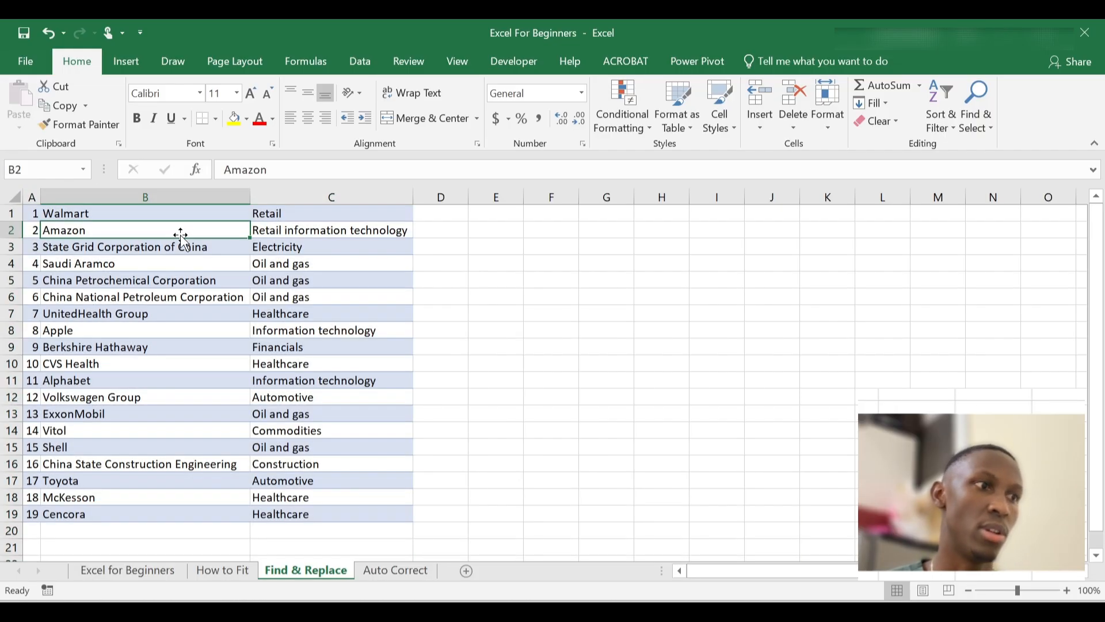
left_click(333, 347)
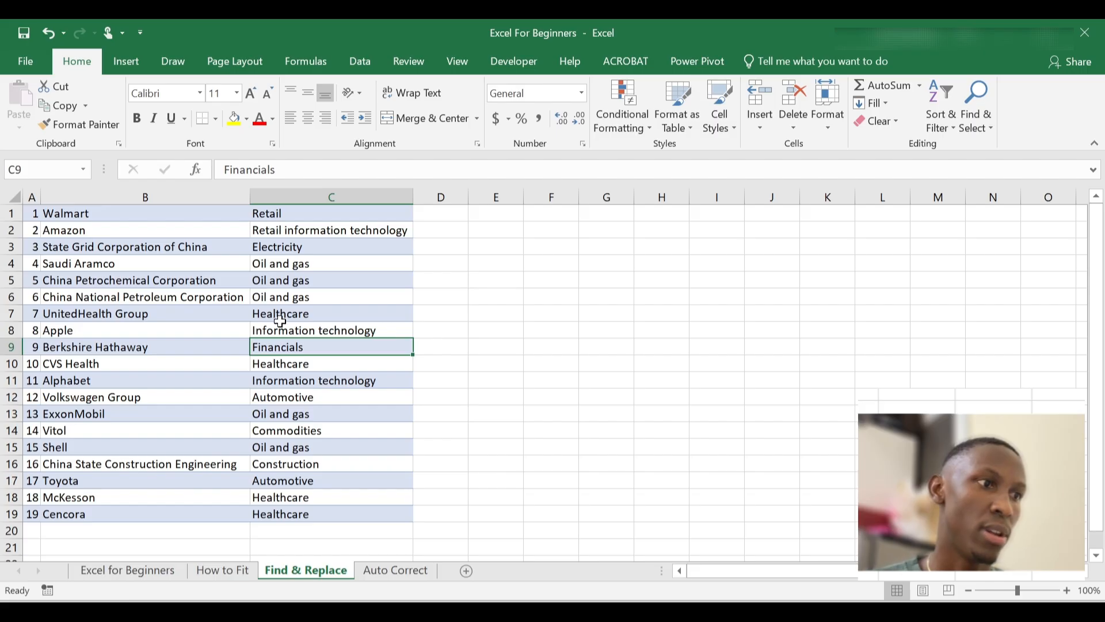
left_click(302, 265)
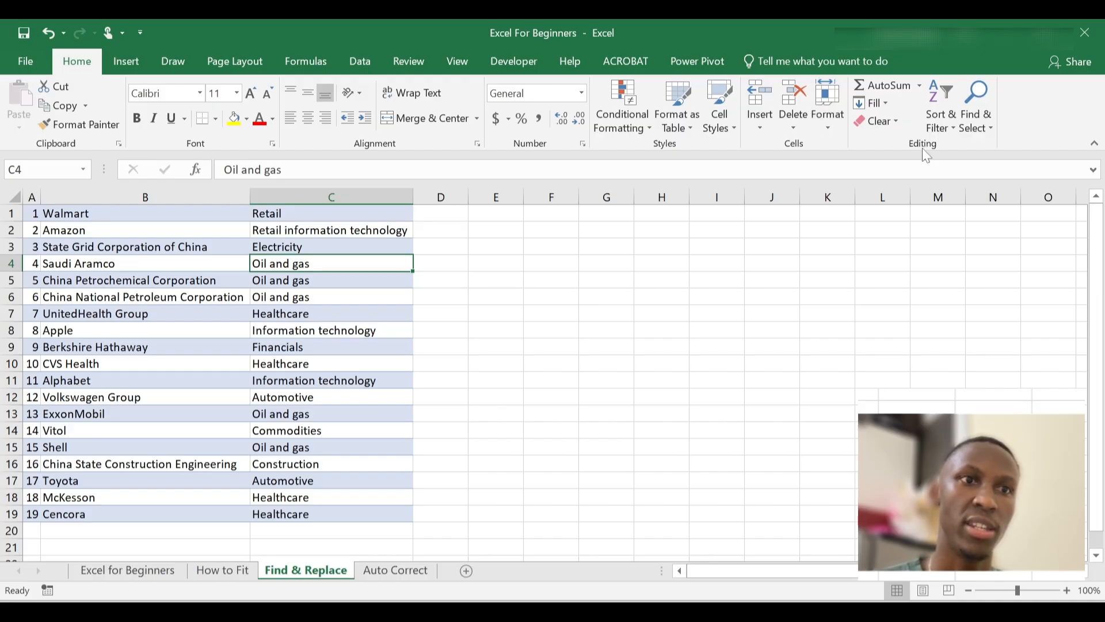
Open Find and Replace from Find & Select and erase the old values 12 and 12.75
left_click(993, 126)
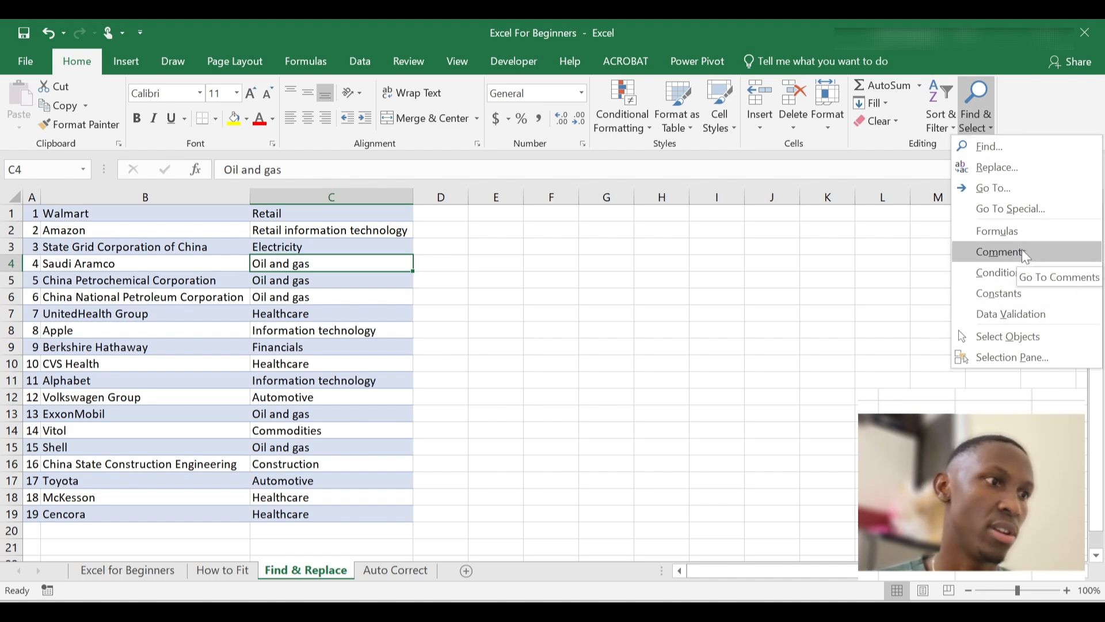
left_click(1022, 181)
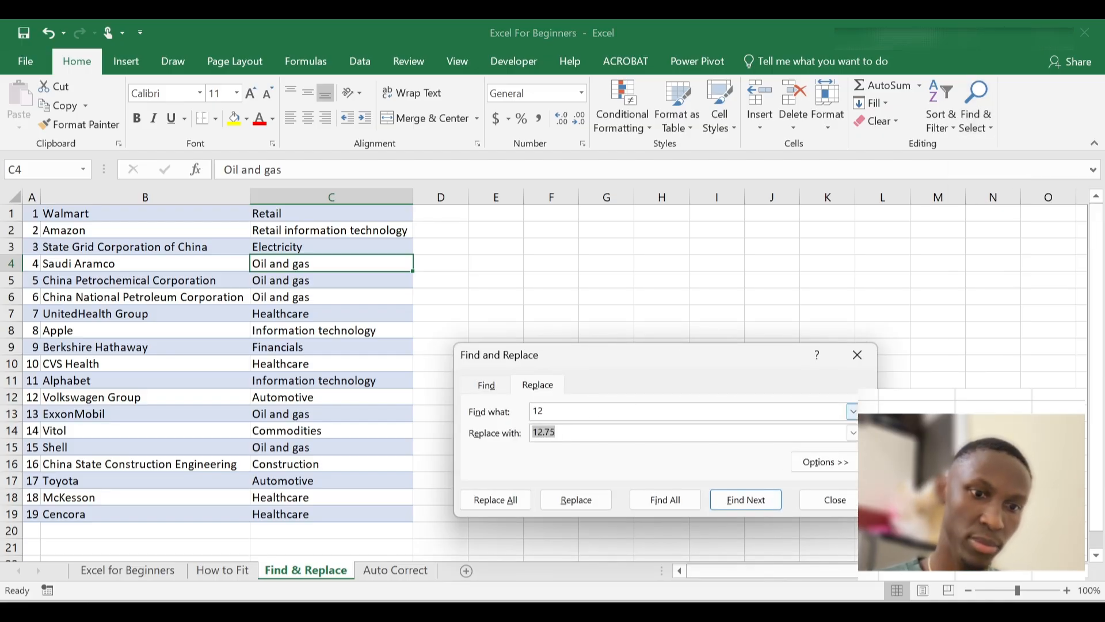
key("BackSpace")
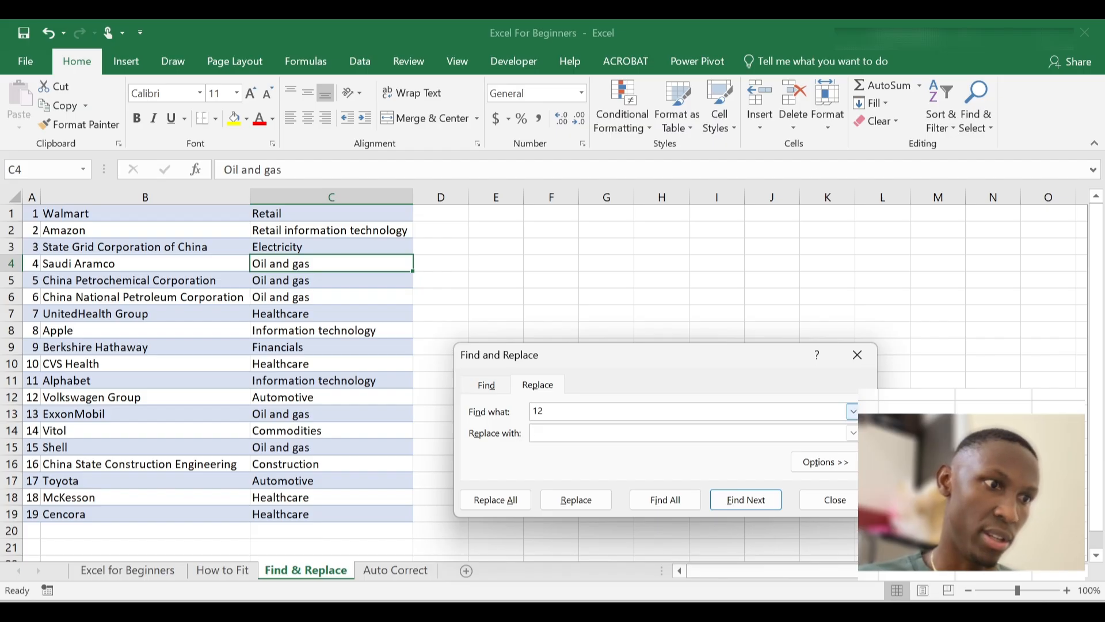
key("BackSpace")
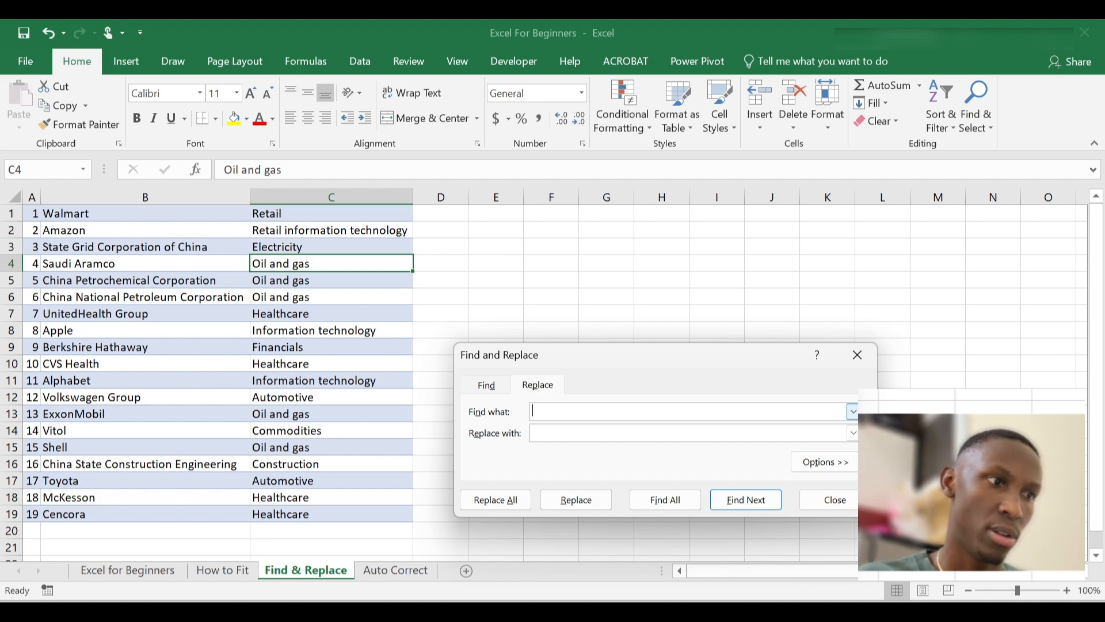
Enter 'Oil and gas' as the search text and 'O&G' as the replacement
type("O")
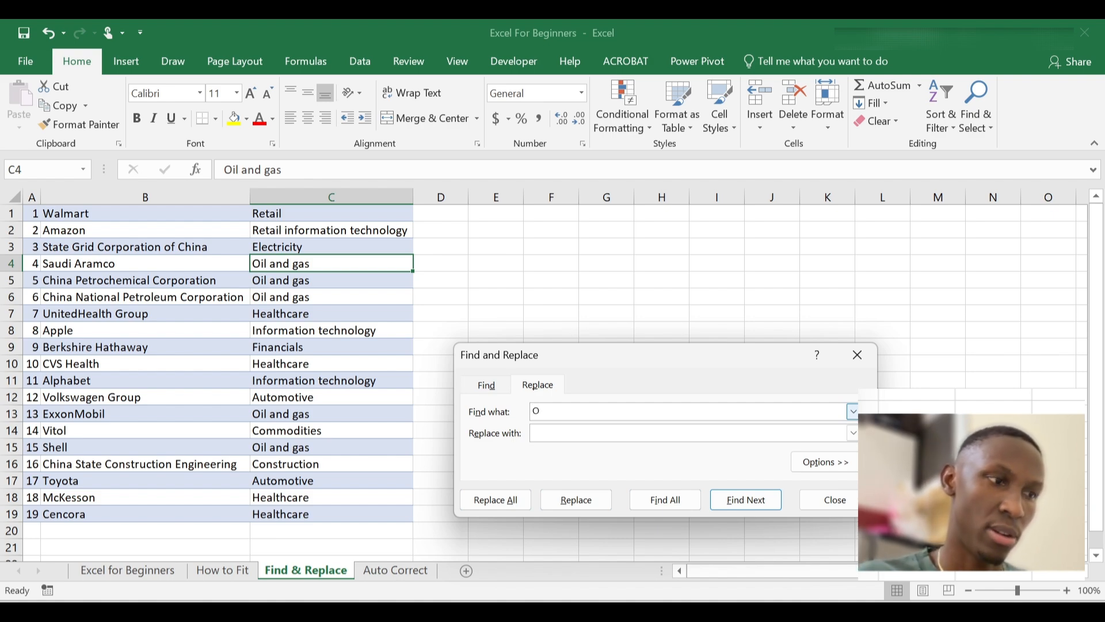
type("il")
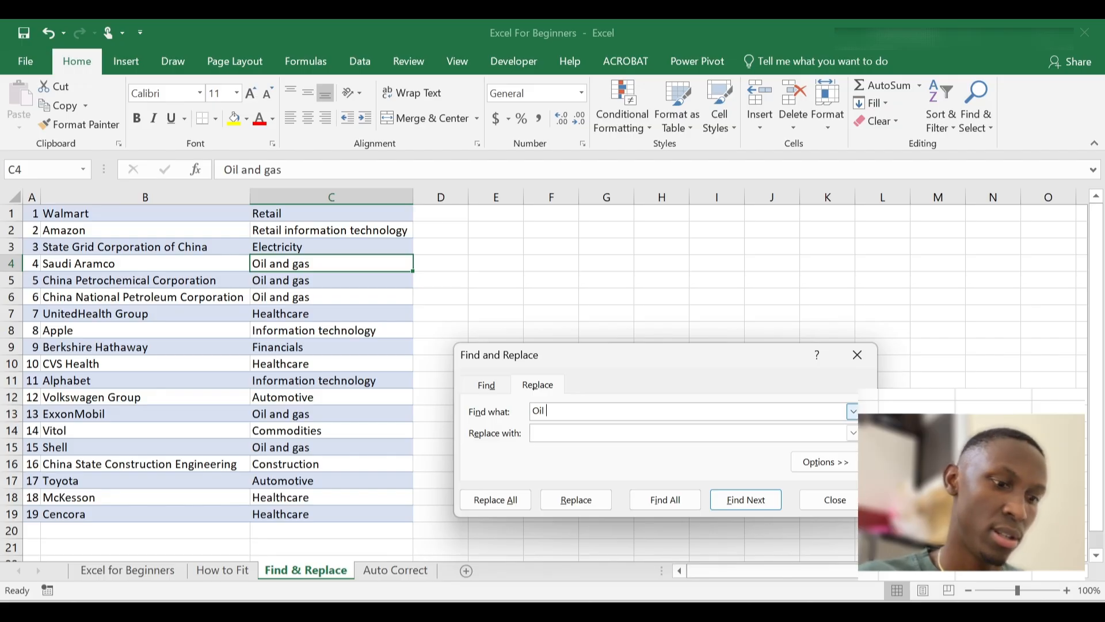
type(" and")
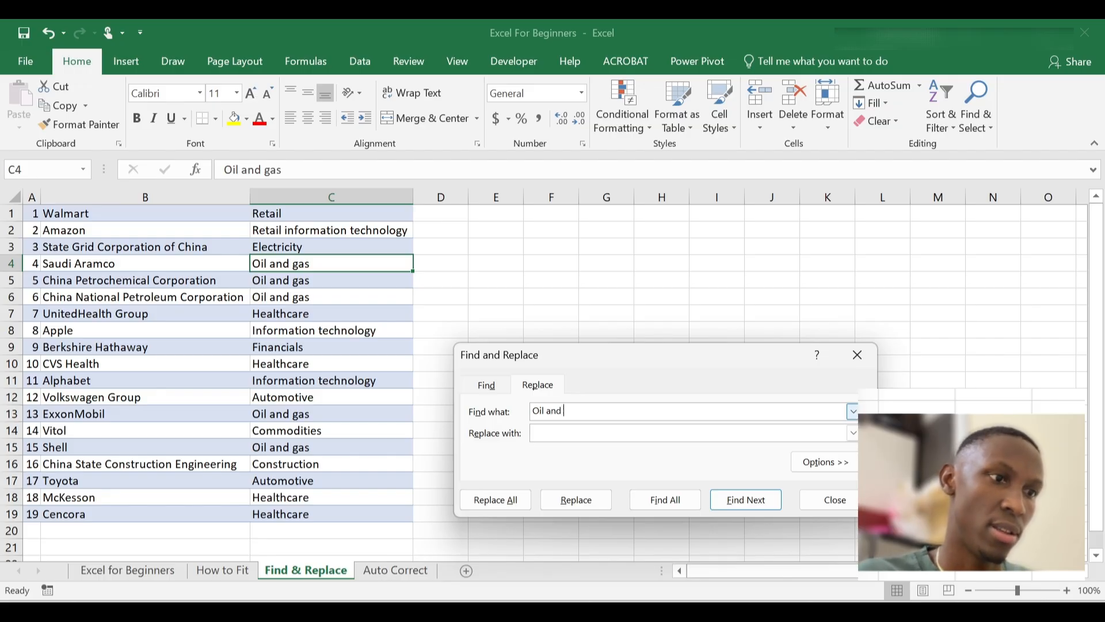
type(" gas")
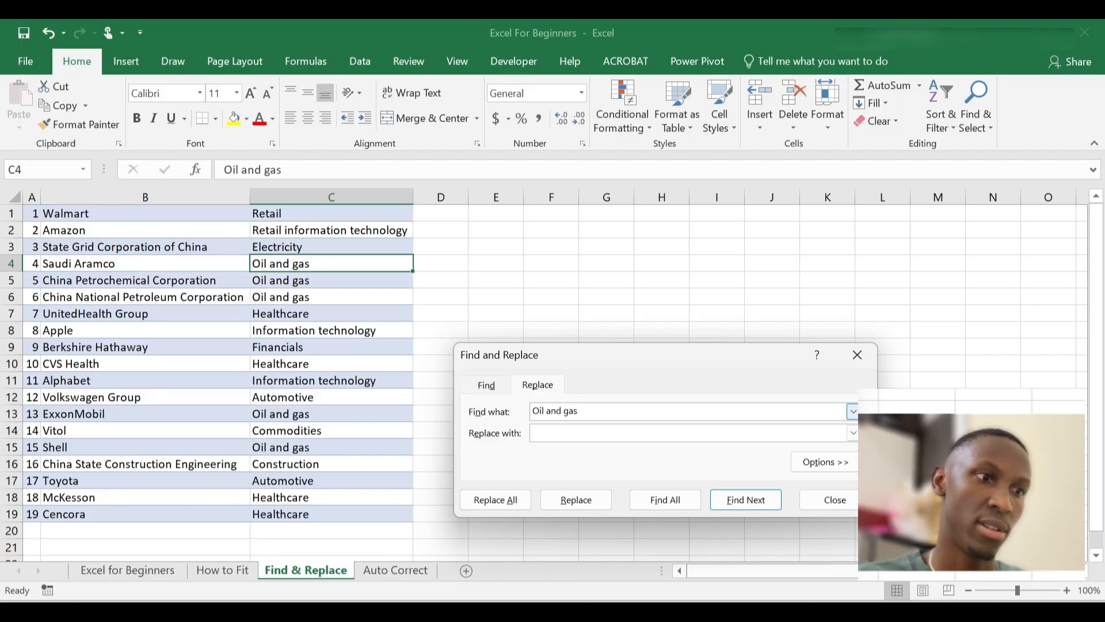
left_click(544, 433)
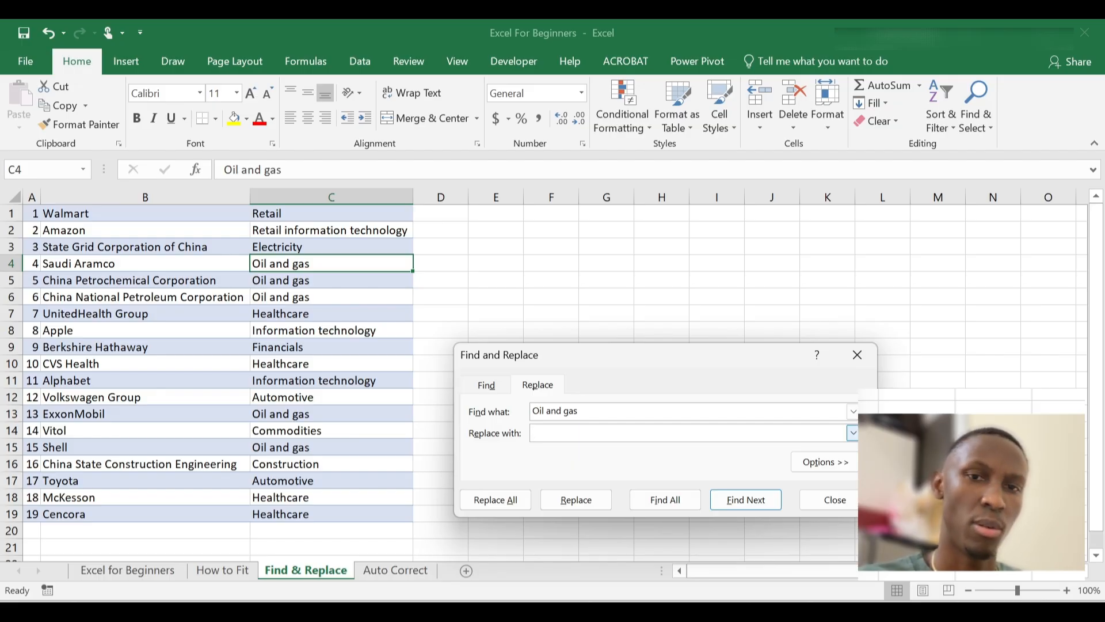
type("O")
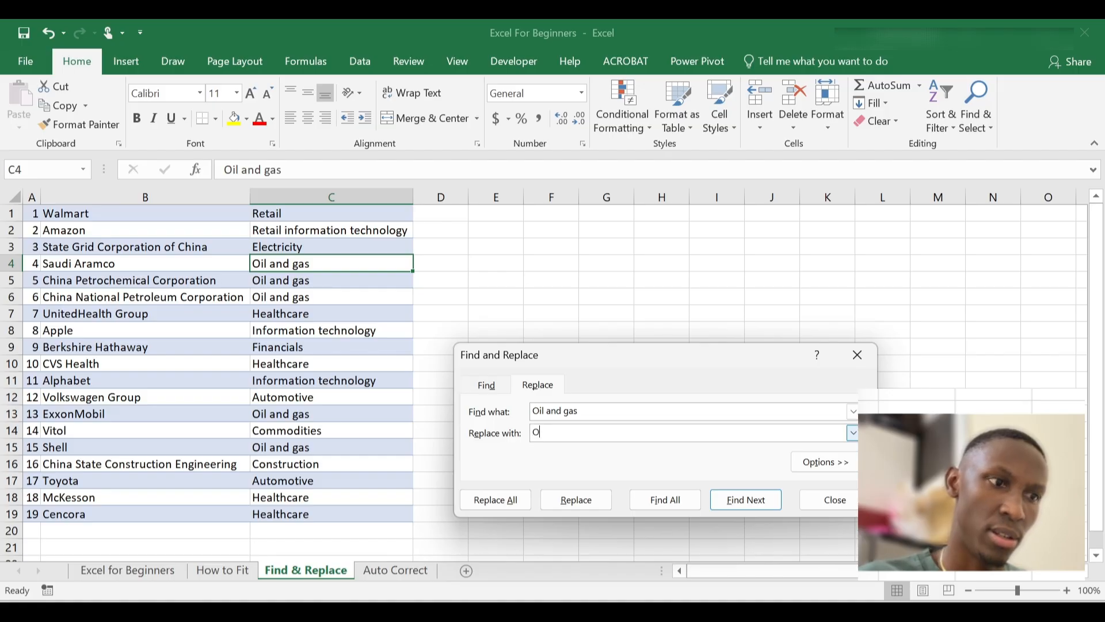
type("&")
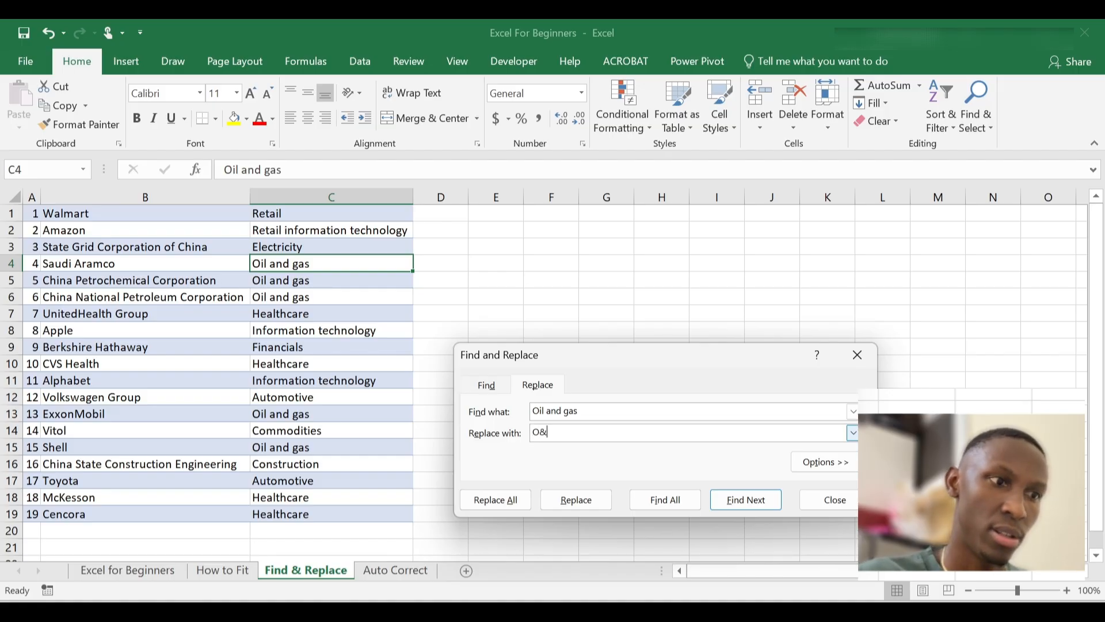
type("G")
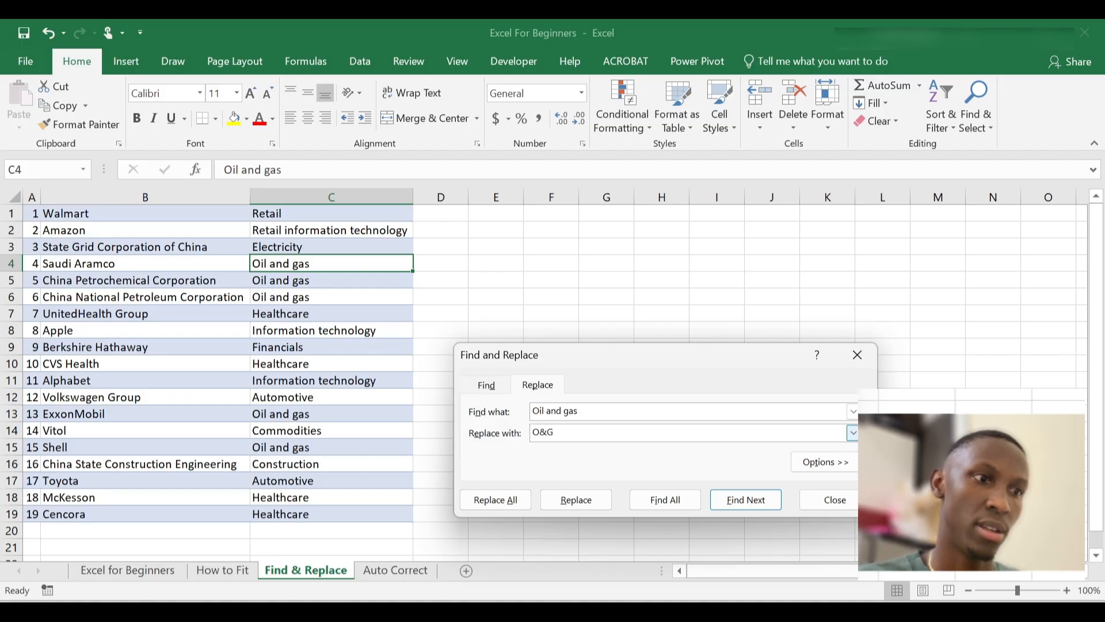
Replace all five Oil and gas entries with O&G, close the dialog, and check column C
left_click(502, 506)
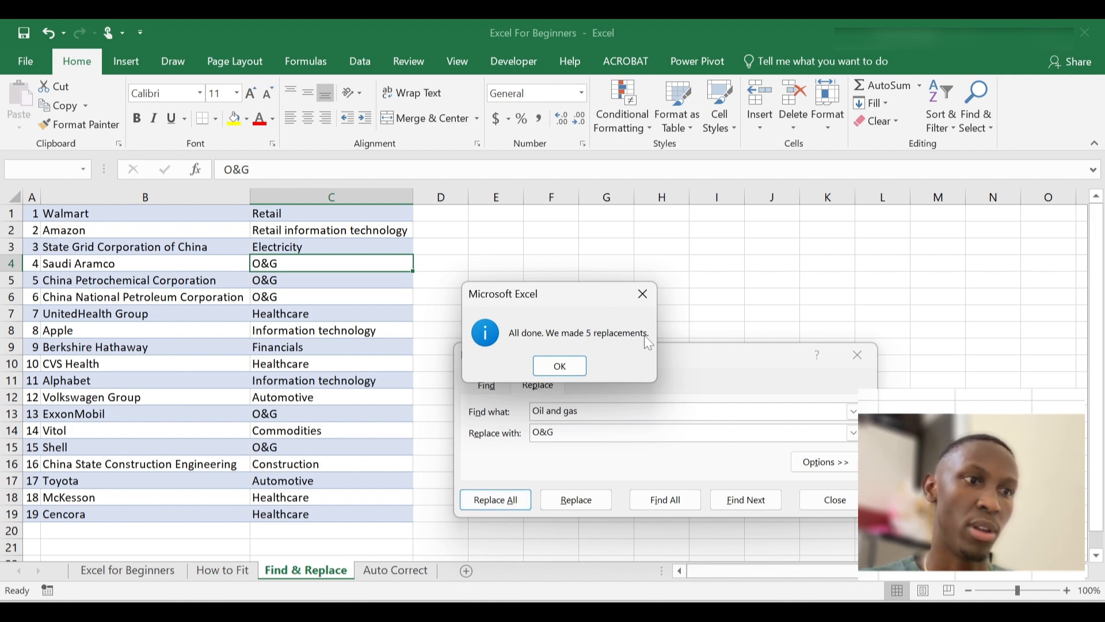
left_click(547, 366)
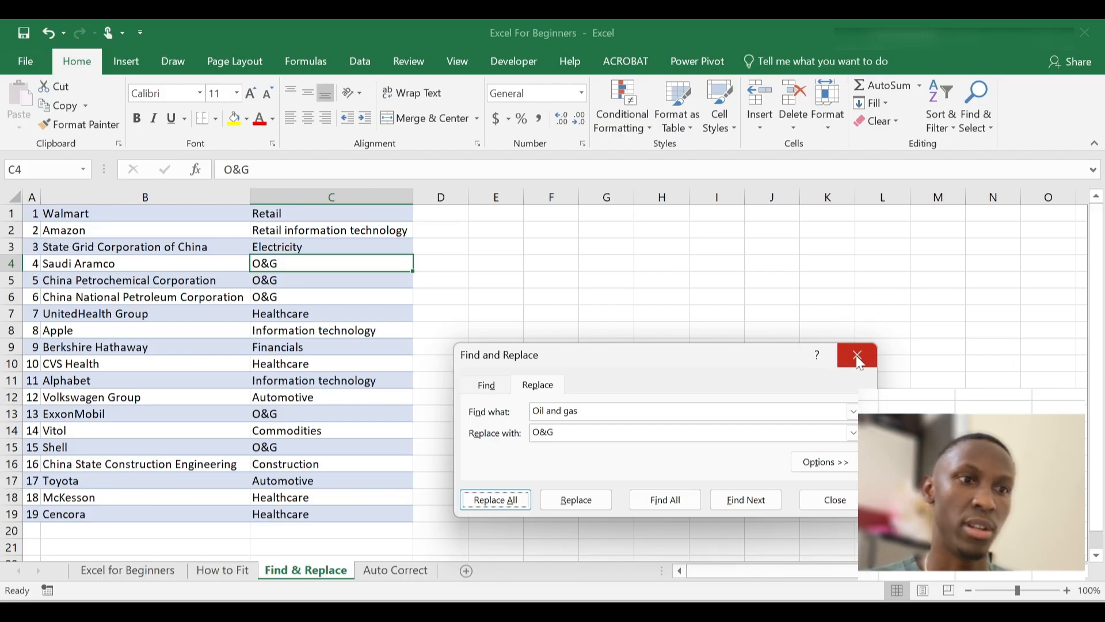
left_click(859, 363)
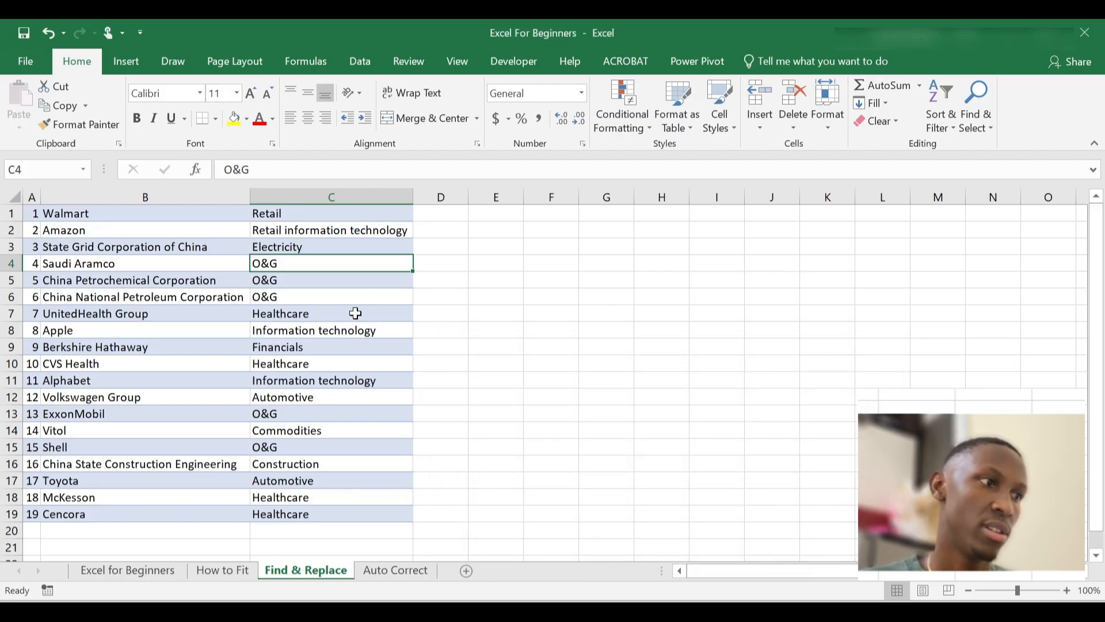
scroll(382, 346, "down", 1)
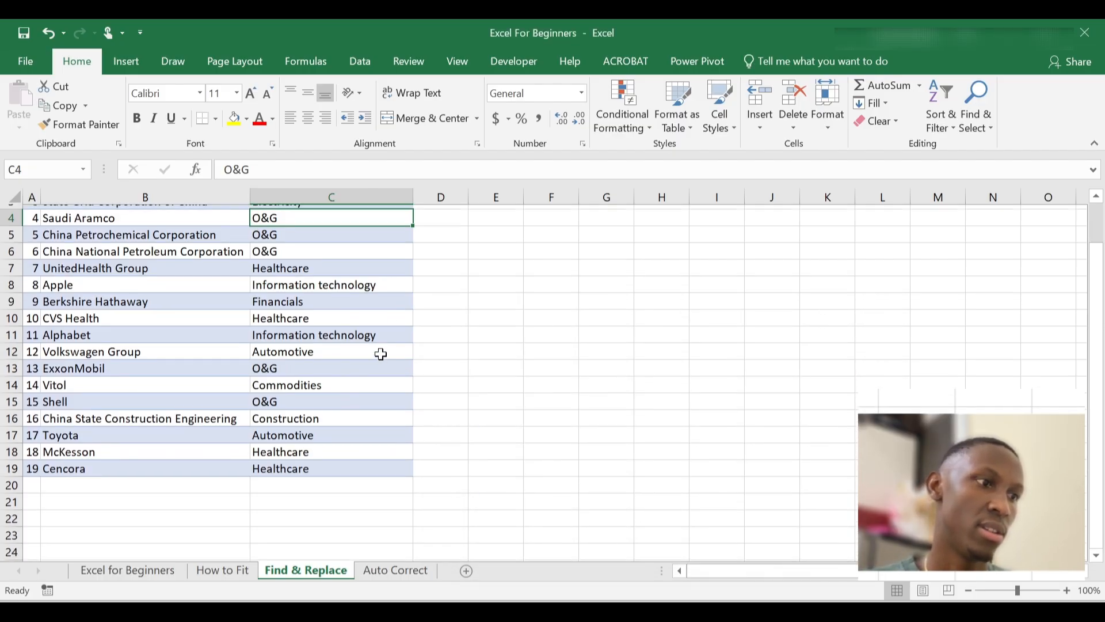
scroll(380, 344, "up", 1)
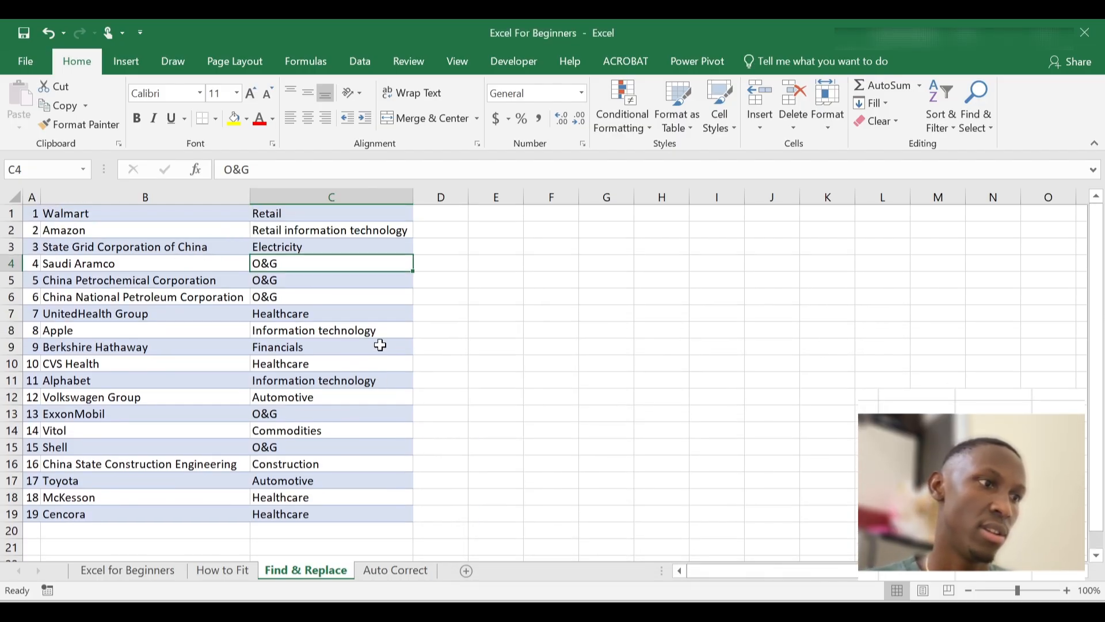
left_click(323, 194)
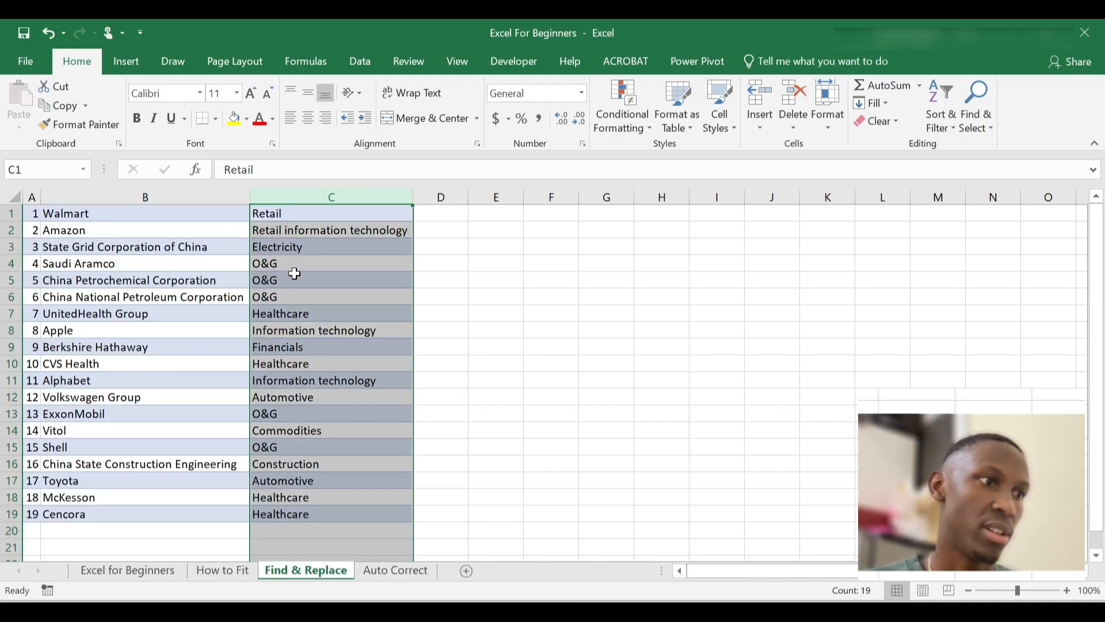
left_click(271, 284)
left_click(282, 304)
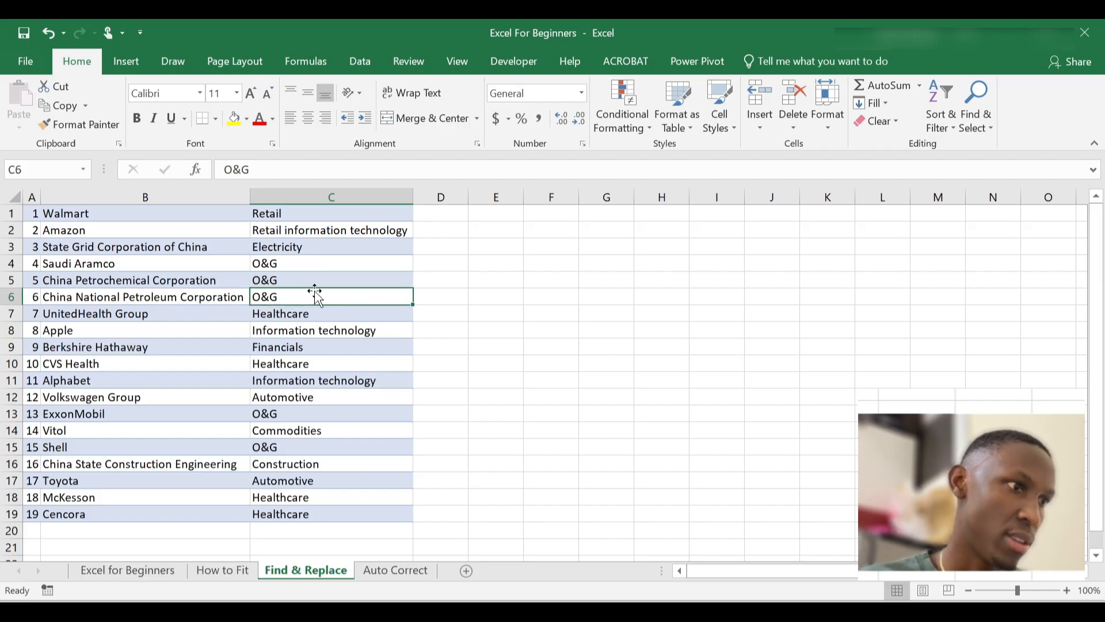
Undo the Replace All so column C shows Oil and gas instead of O&G
key("ctrl+z")
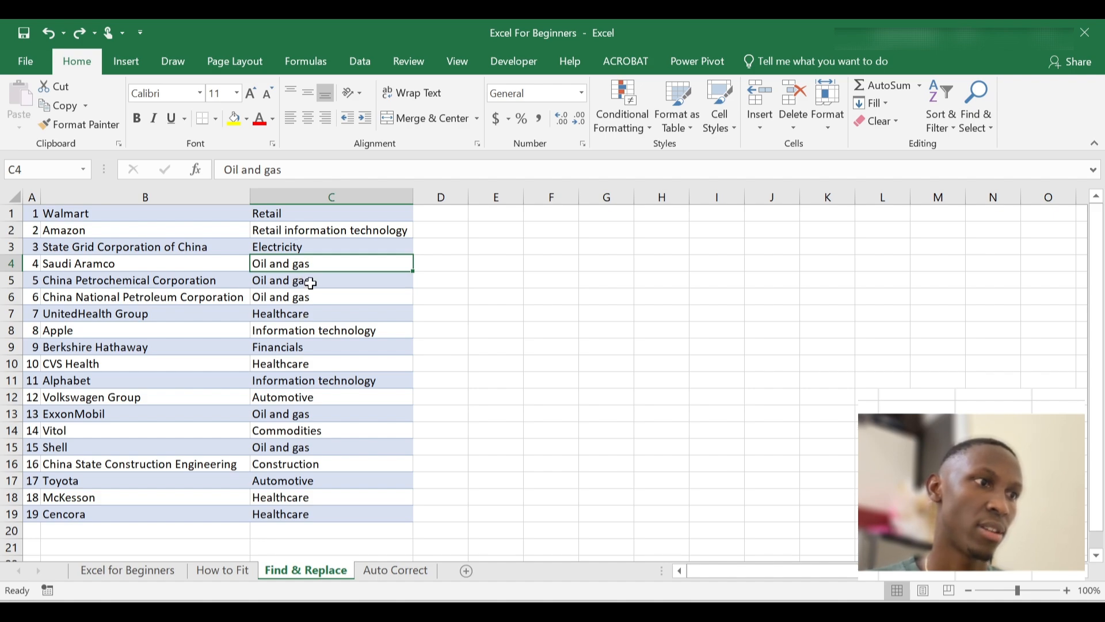
left_click(299, 238)
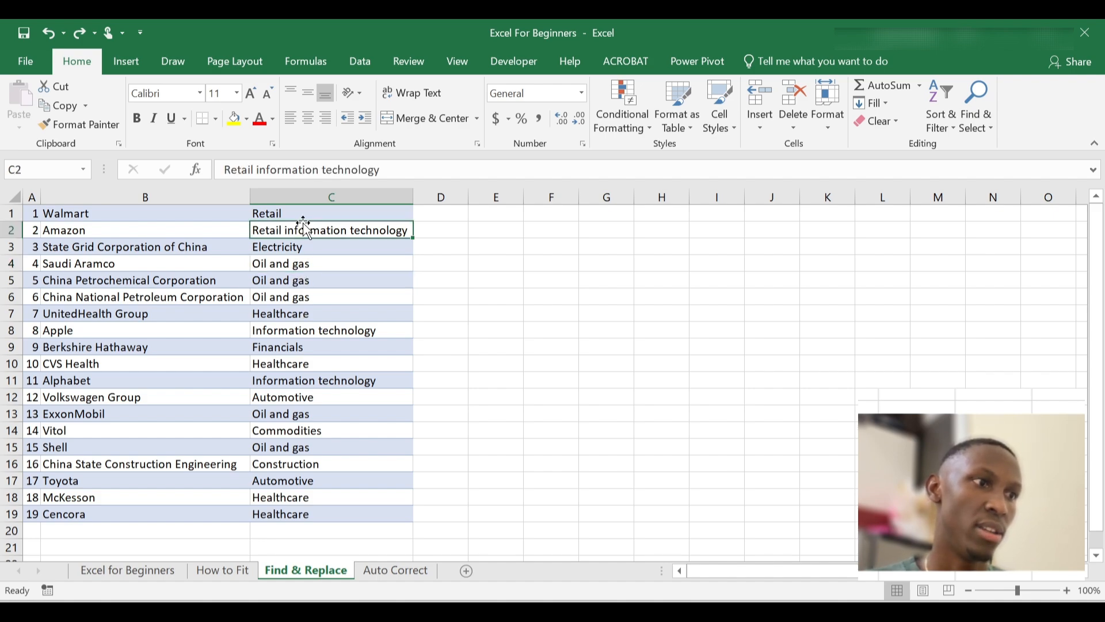
left_click(297, 262)
Review the column C entries and bring back Find and Replace with Oil and gas→O&G
left_click(311, 219)
left_click(302, 249)
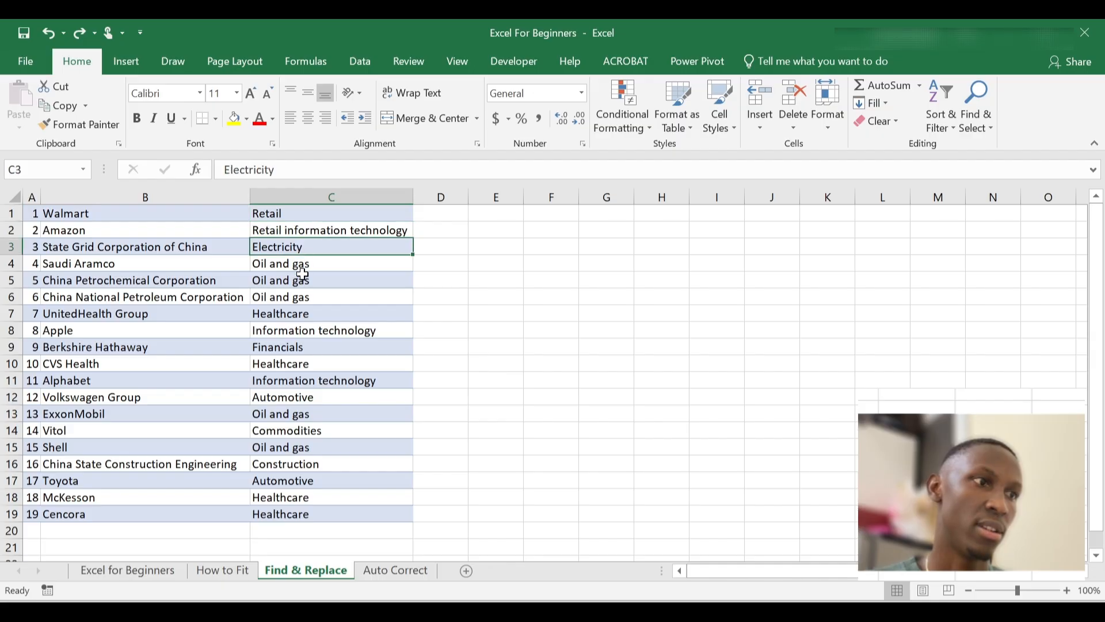
left_click(302, 278)
left_click(296, 298)
left_click(300, 262)
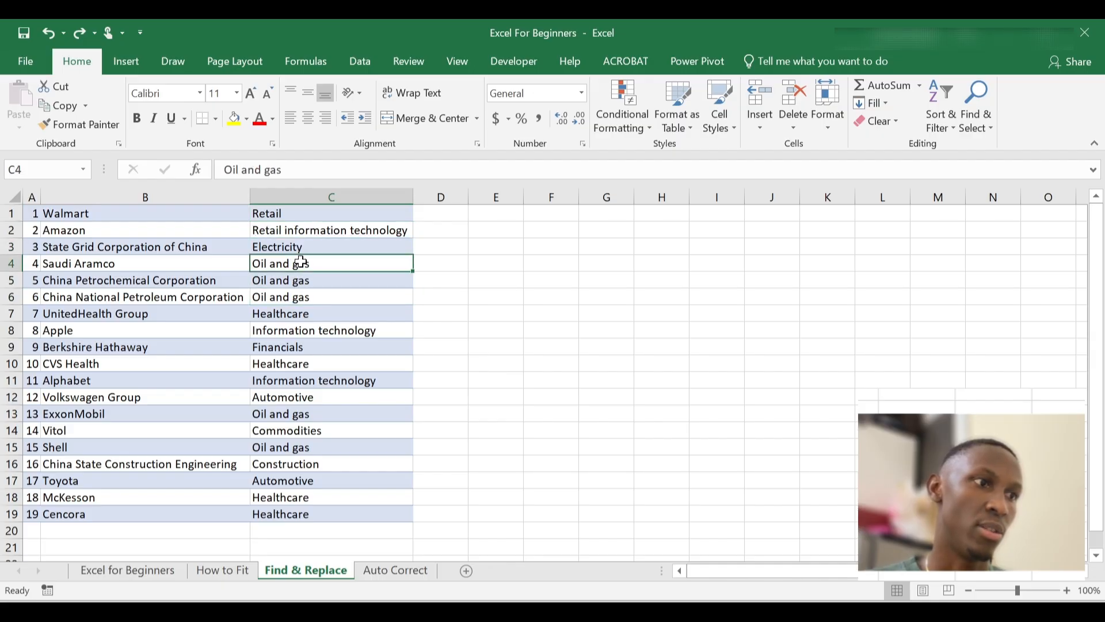
key("ctrl+h")
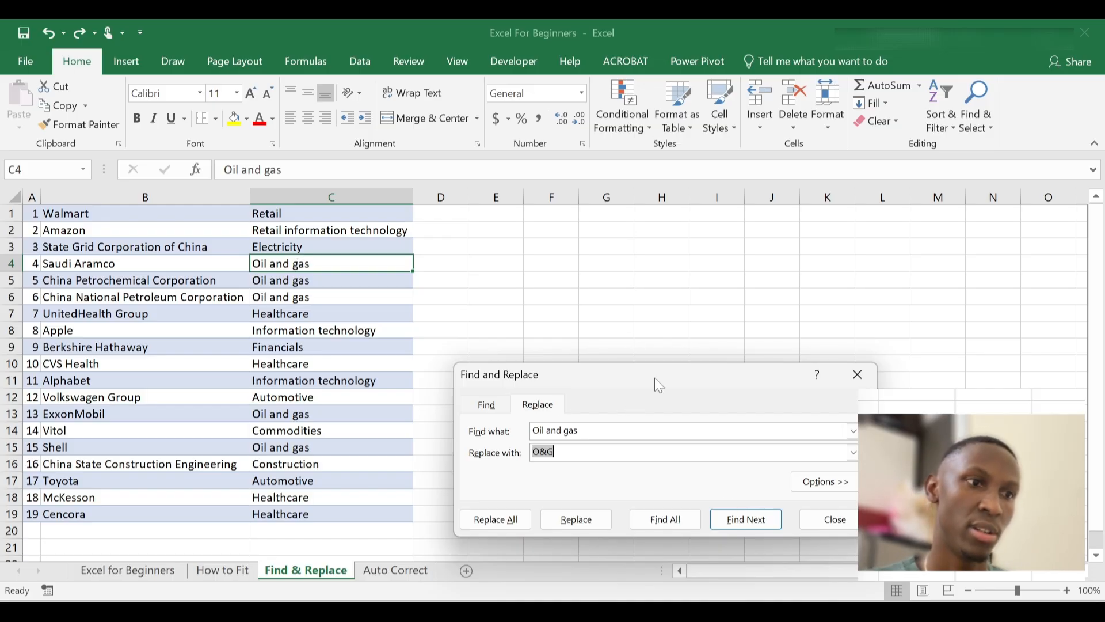
Move the Replace dialog up and erase the Oil and gas and O&G entries
left_click_drag(655, 378, 670, 255)
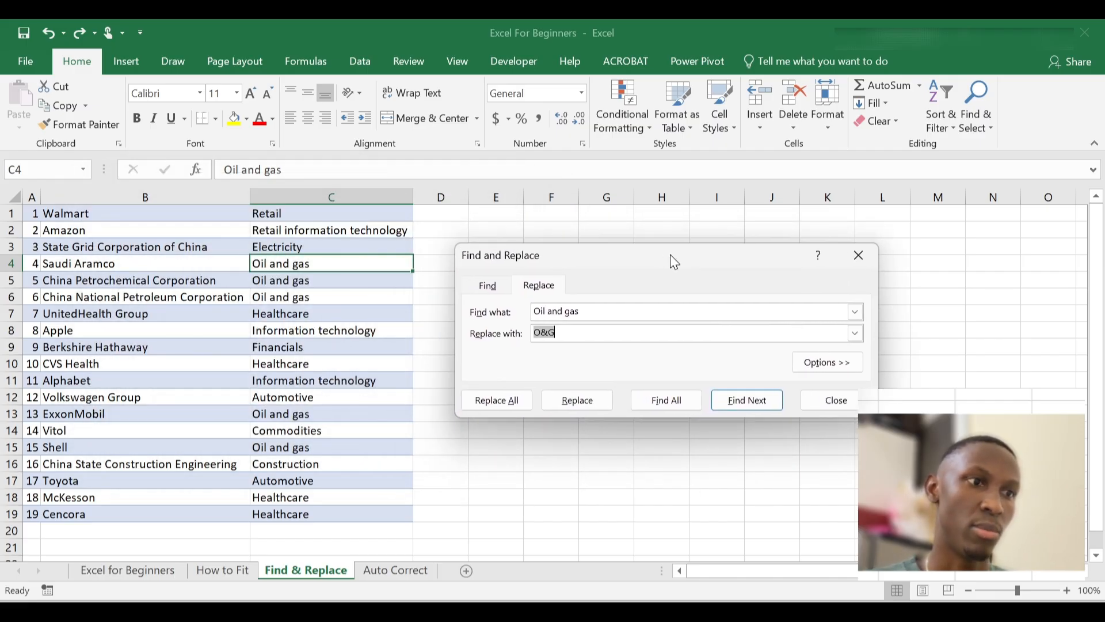
left_click(593, 334)
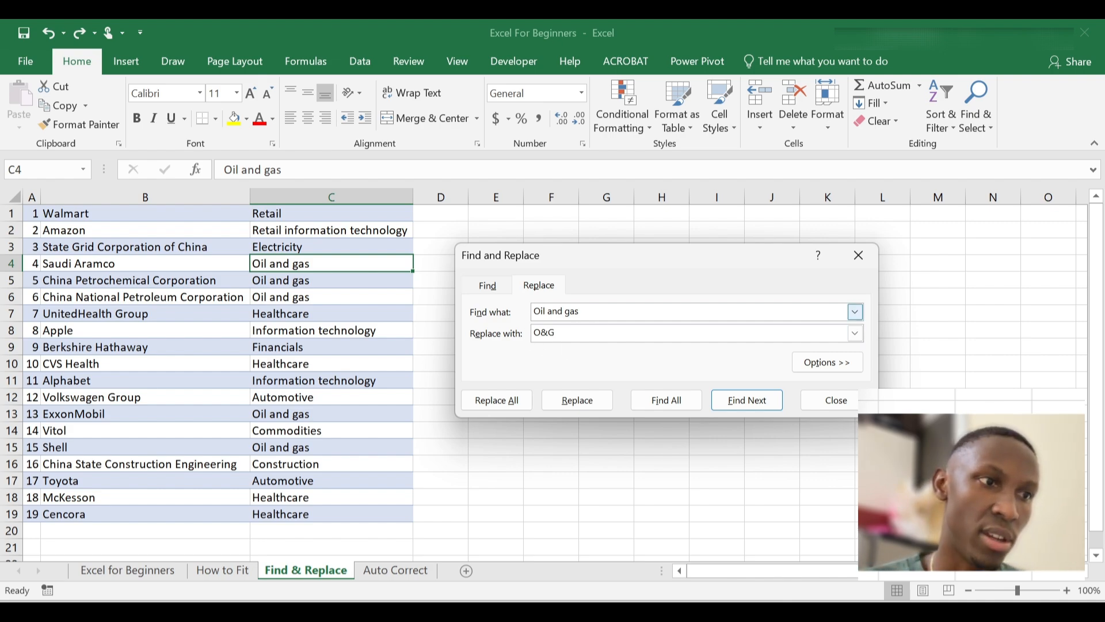
left_click_drag(581, 314, 520, 313)
key("BackSpace")
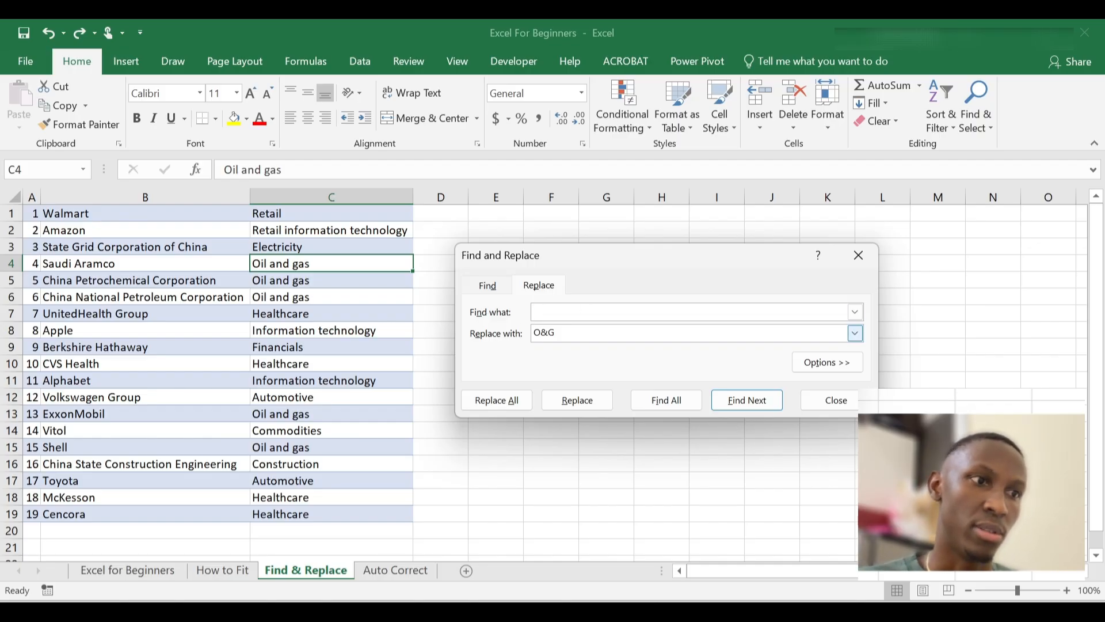
left_click_drag(556, 332, 526, 333)
key("BackSpace")
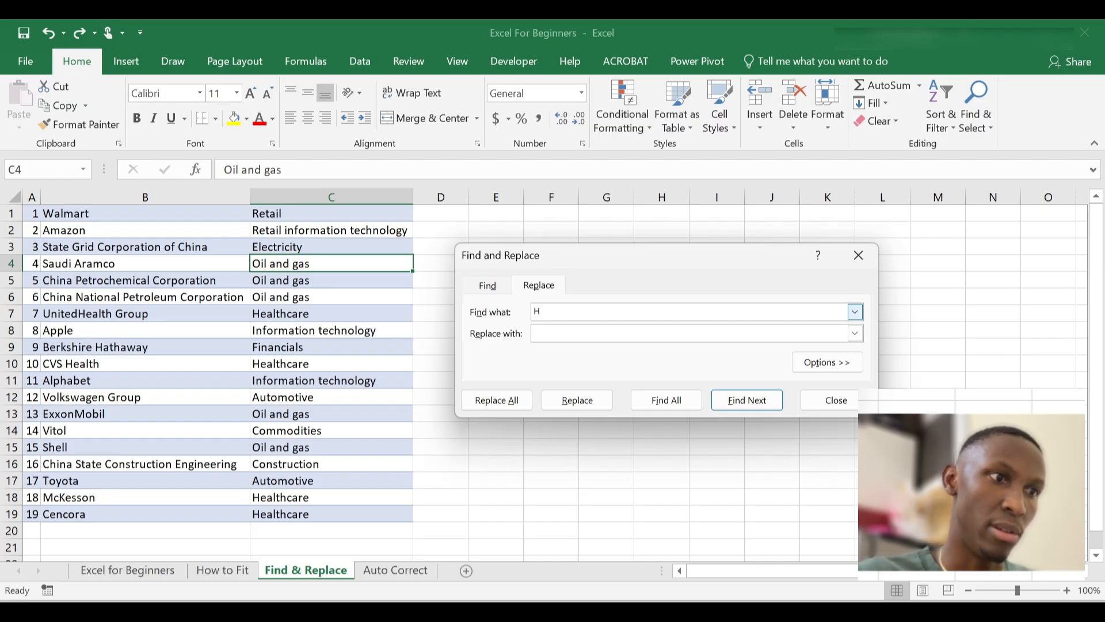
Replace all Healthcare entries with H&C, dismiss the count message, and close the dialog
type("ealth")
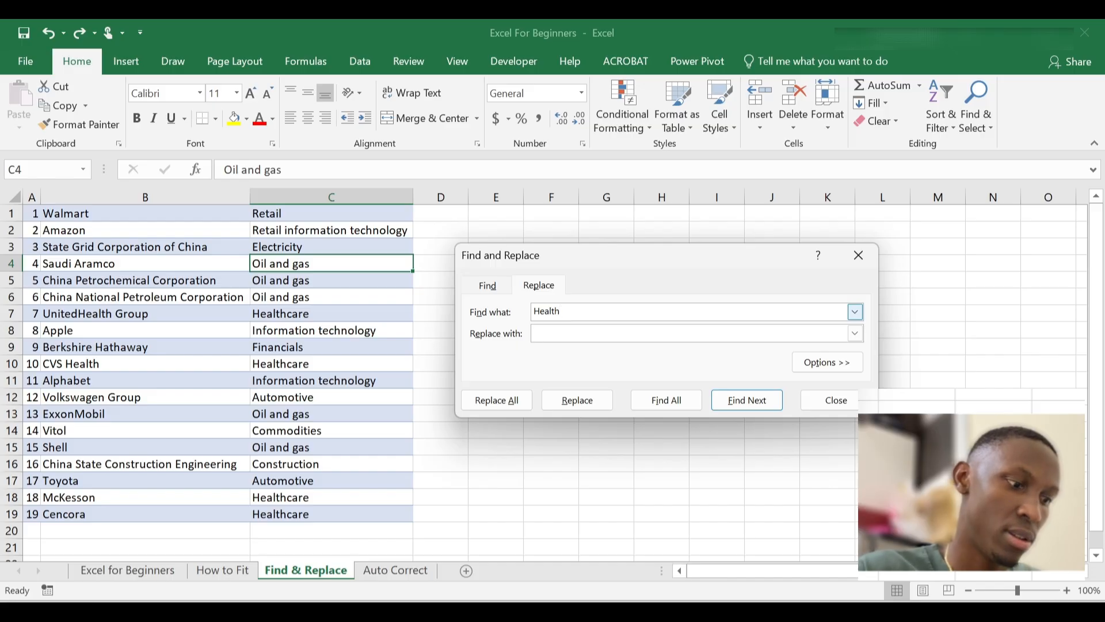
type("care")
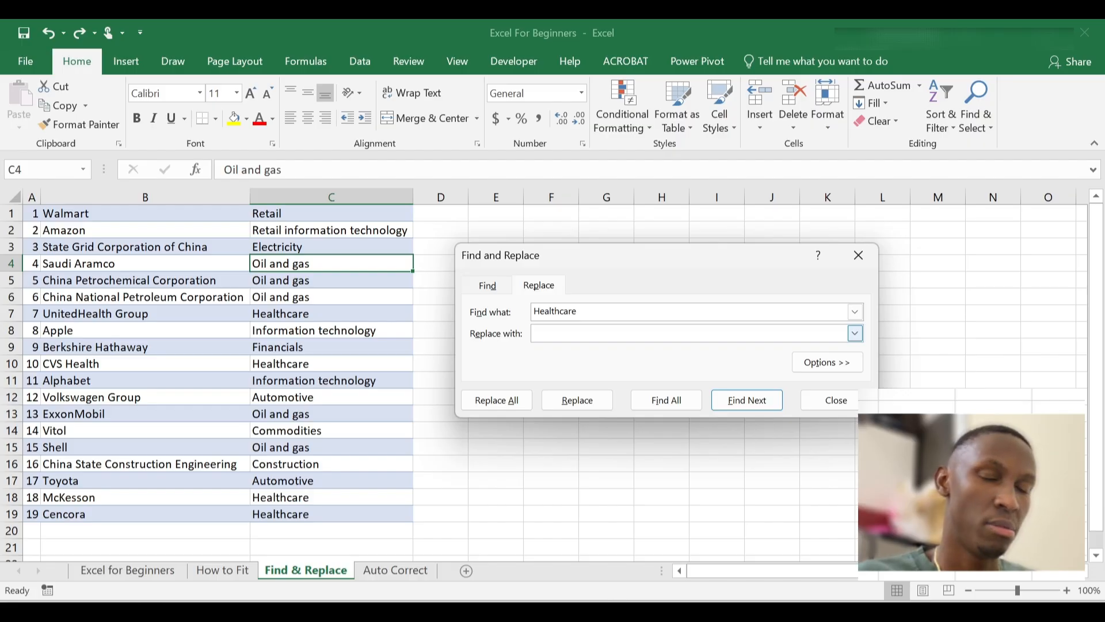
type("H")
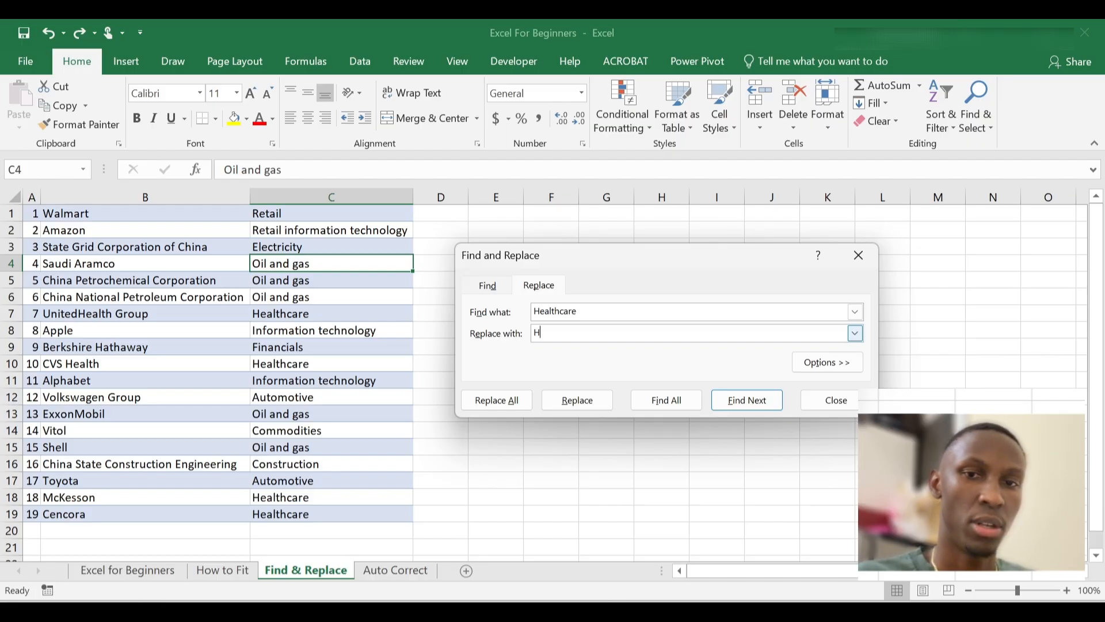
type("&")
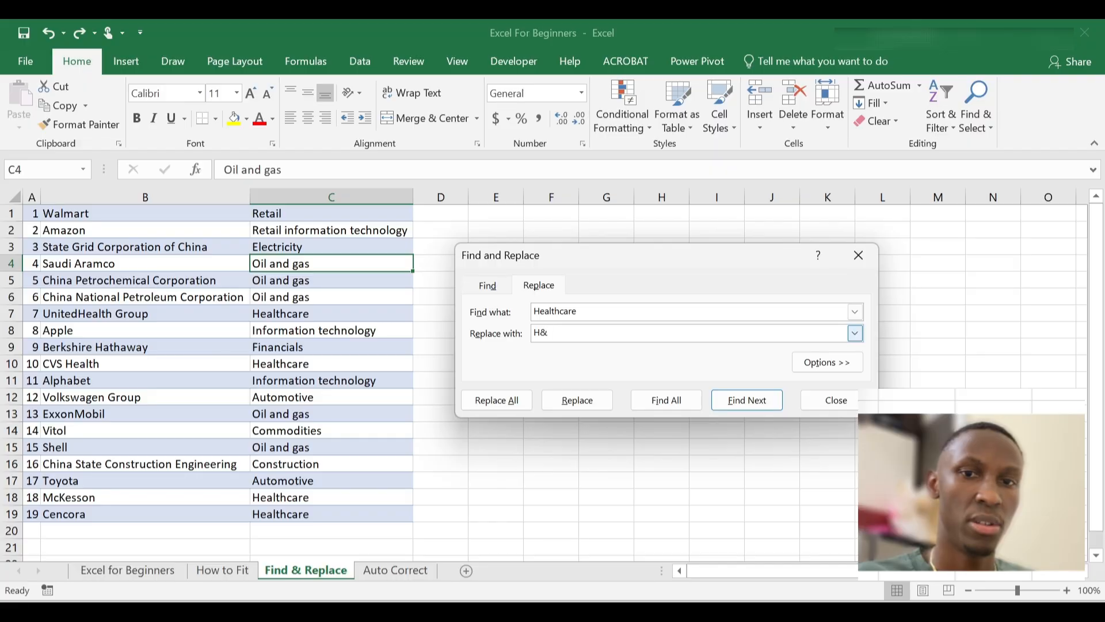
type("C")
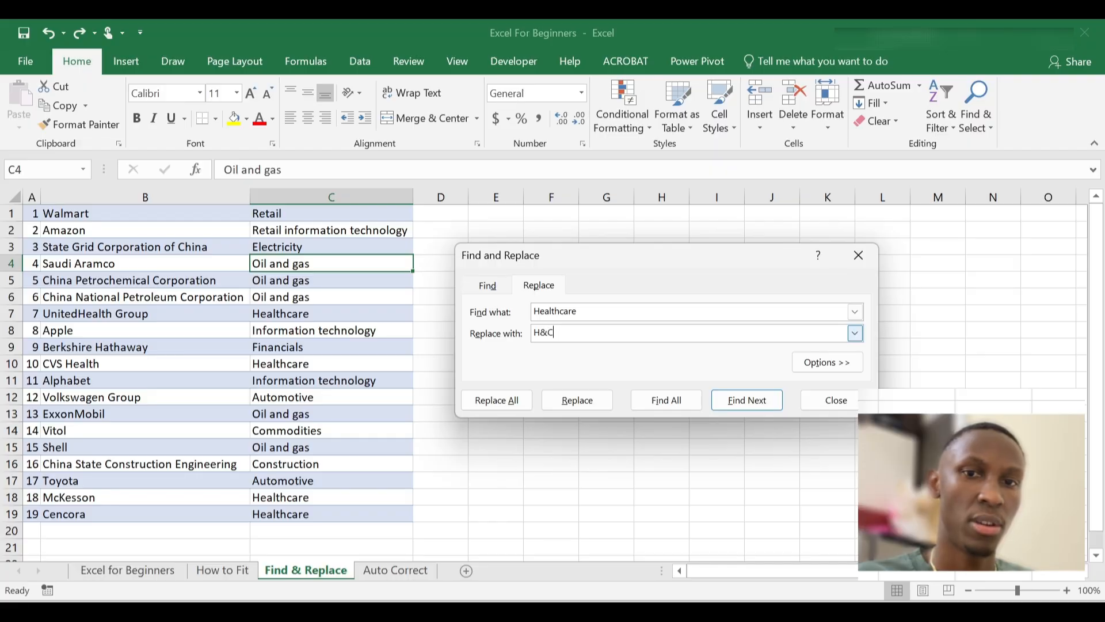
left_click(494, 406)
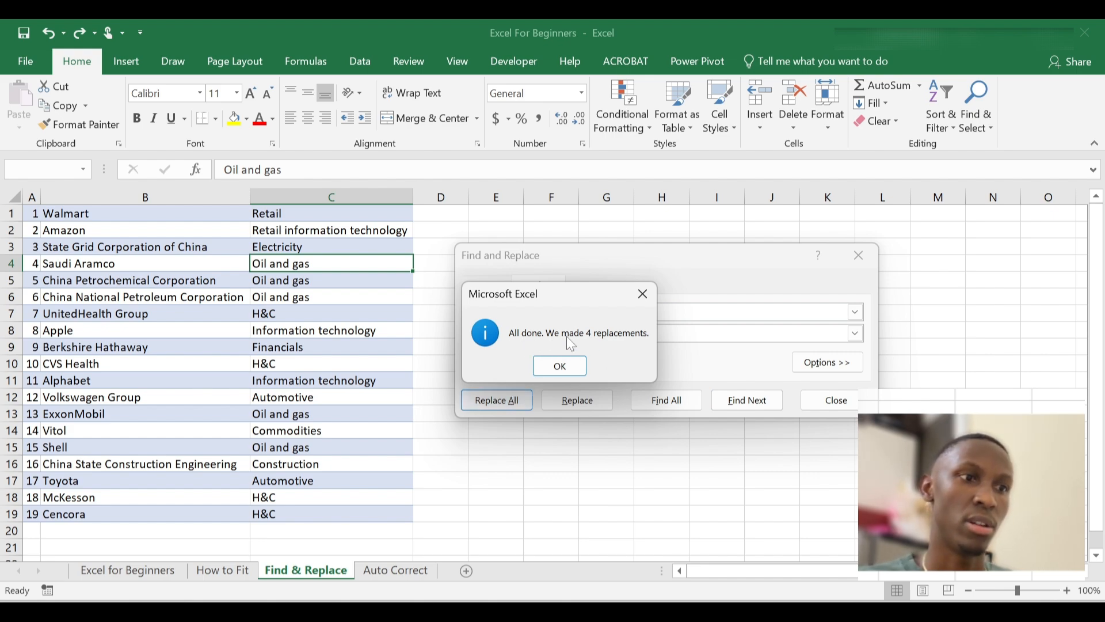
left_click(572, 371)
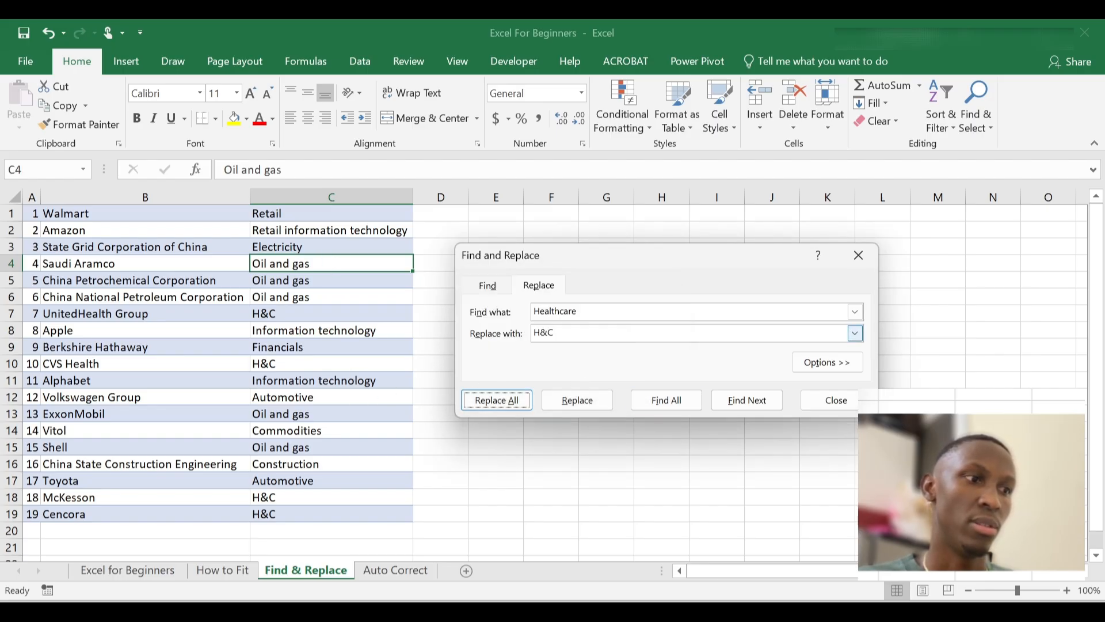
left_click(873, 263)
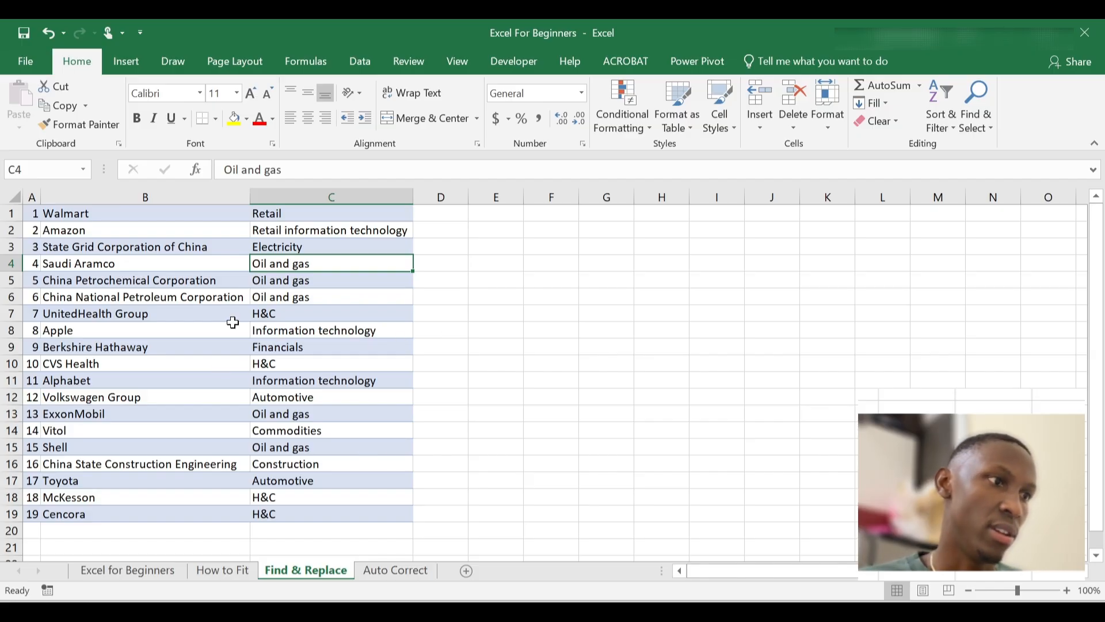
scroll(374, 295, "down", 1)
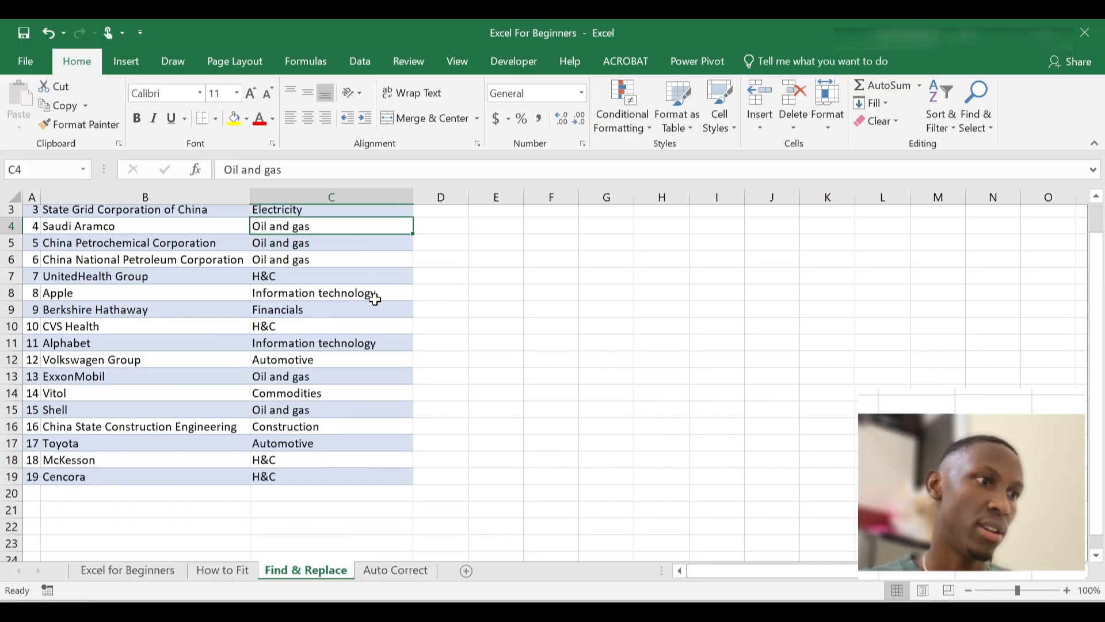
scroll(375, 299, "up", 1)
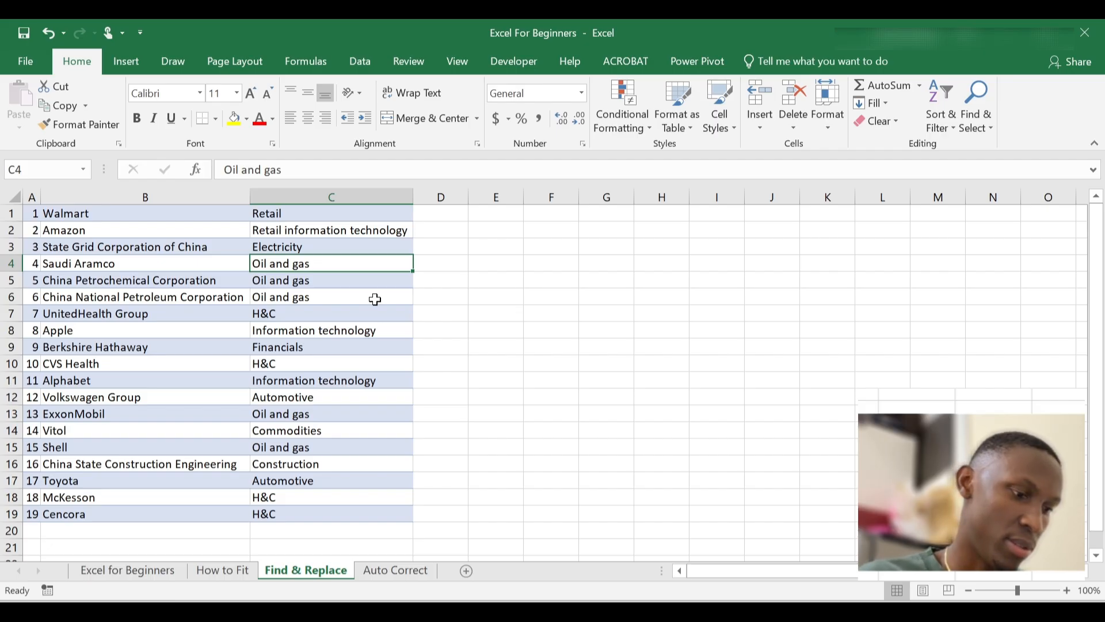
Undo the H&C replacement to restore Healthcare, then go to the How to Fit sheet
key("ctrl+z")
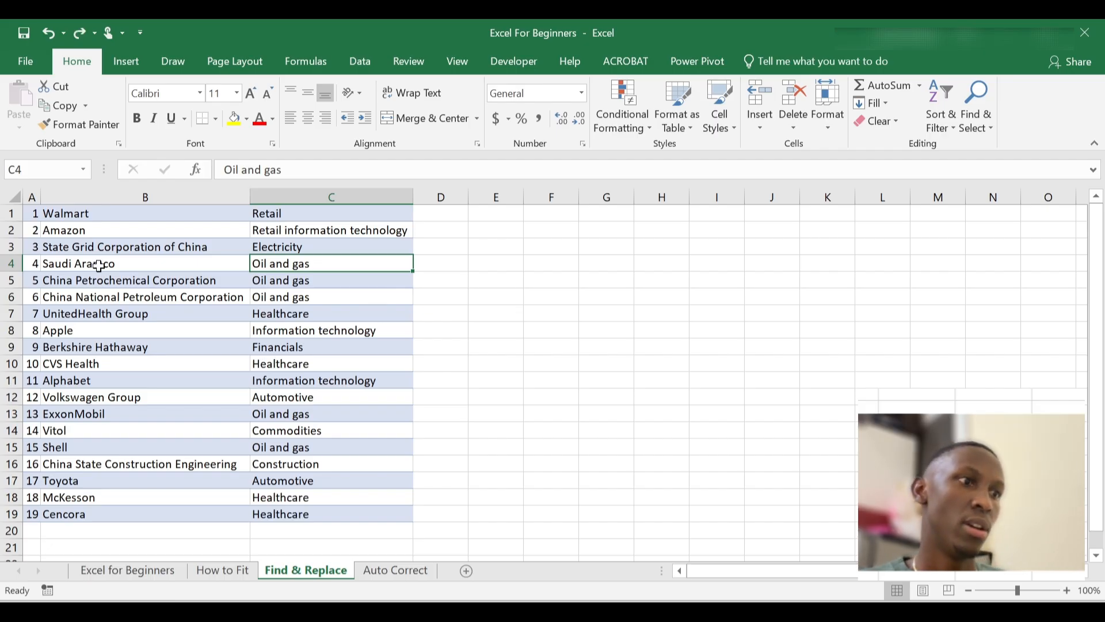
left_click(217, 346)
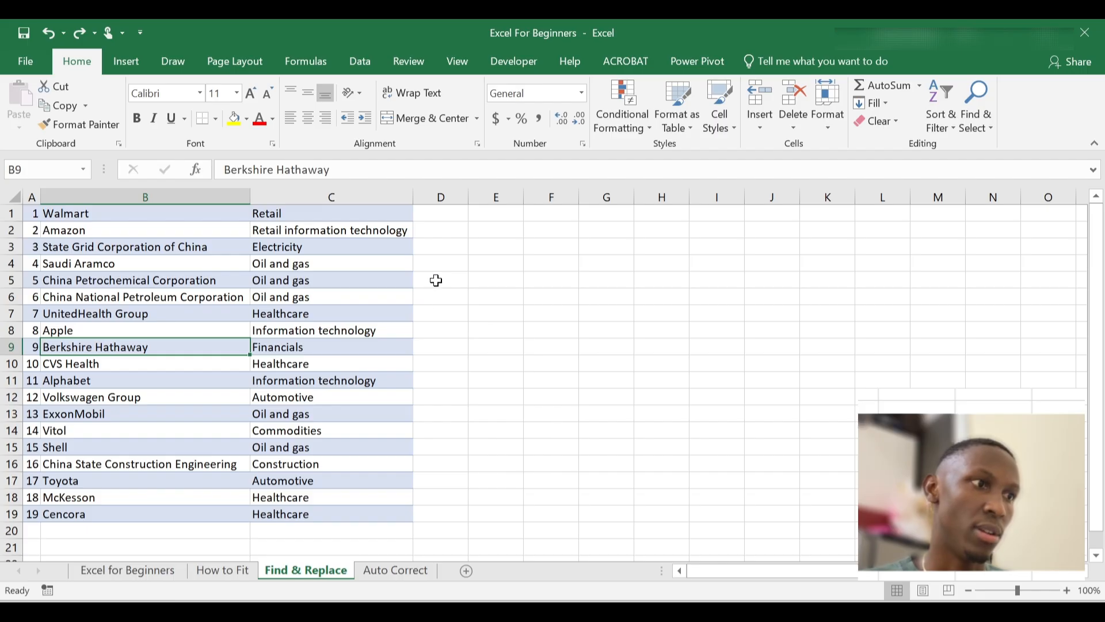
left_click(245, 574)
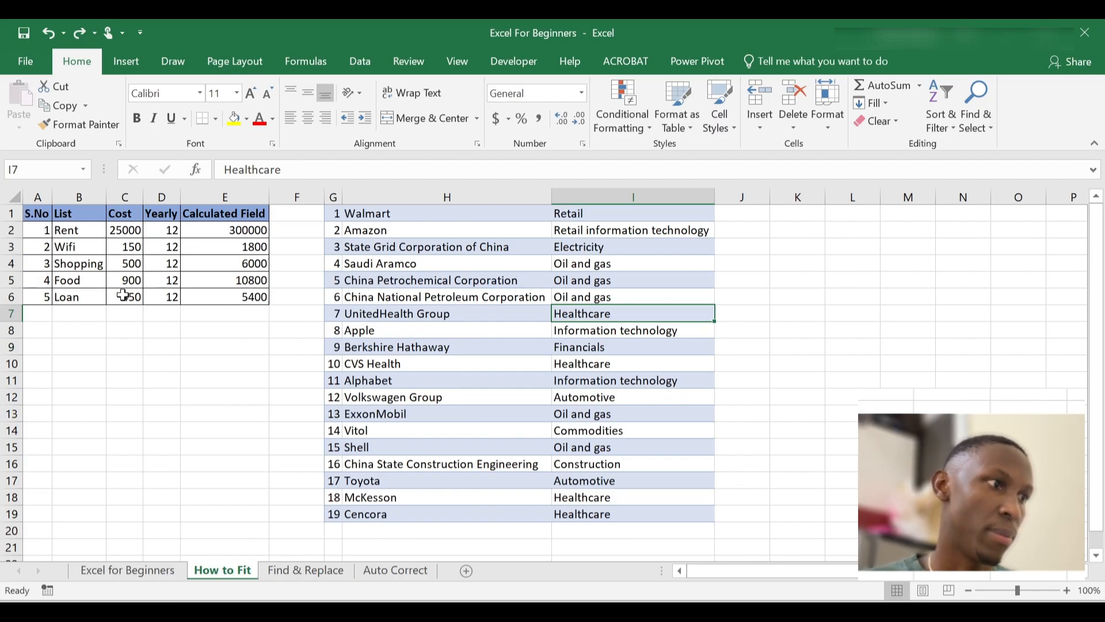
Copy the S.No expense table from How to Fit and paste it at E1 on Find & Replace
left_click(45, 219)
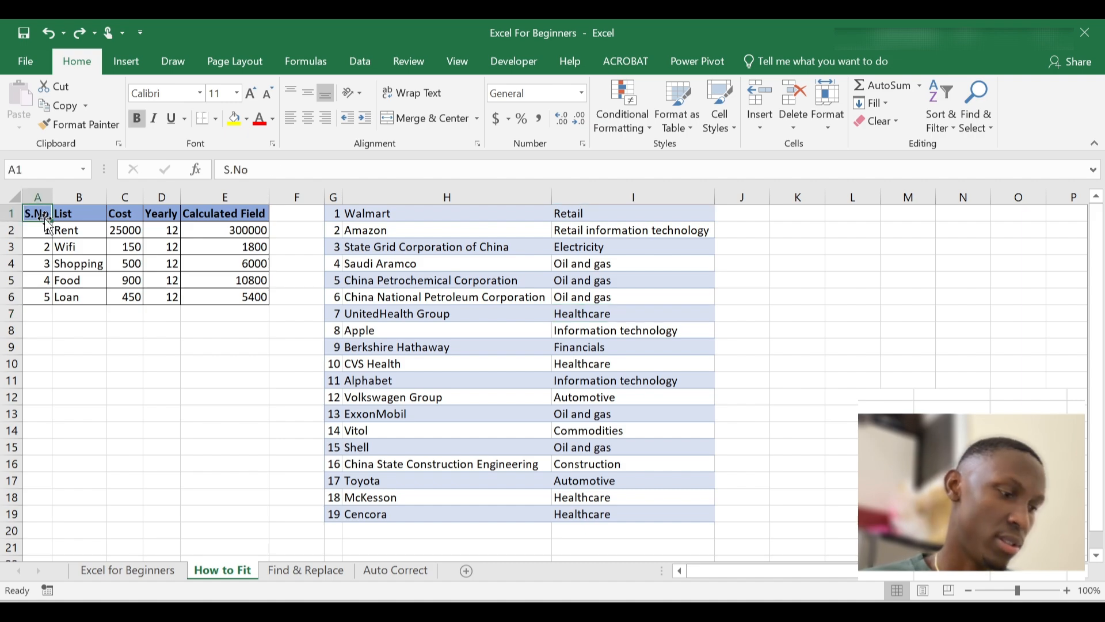
key("ctrl+a")
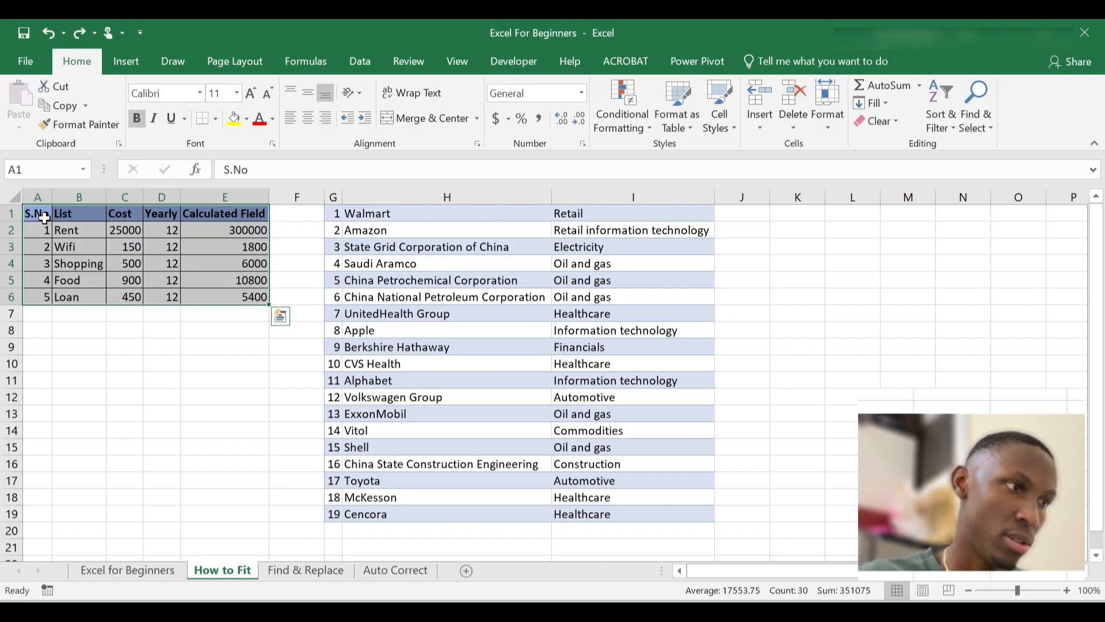
key("ctrl+c")
left_click(46, 222)
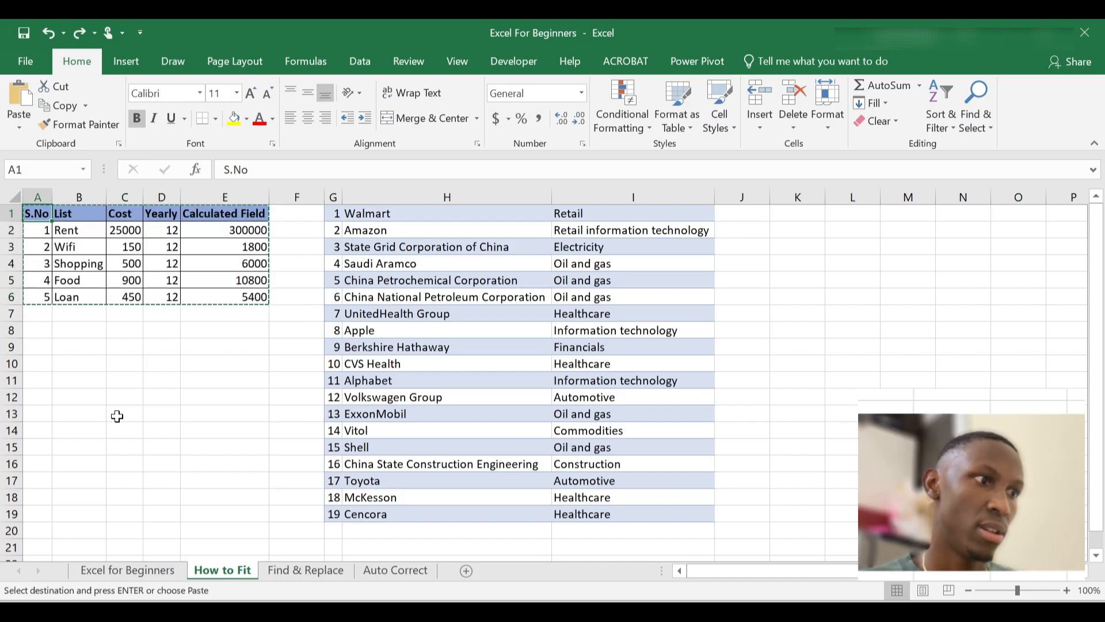
left_click(299, 570)
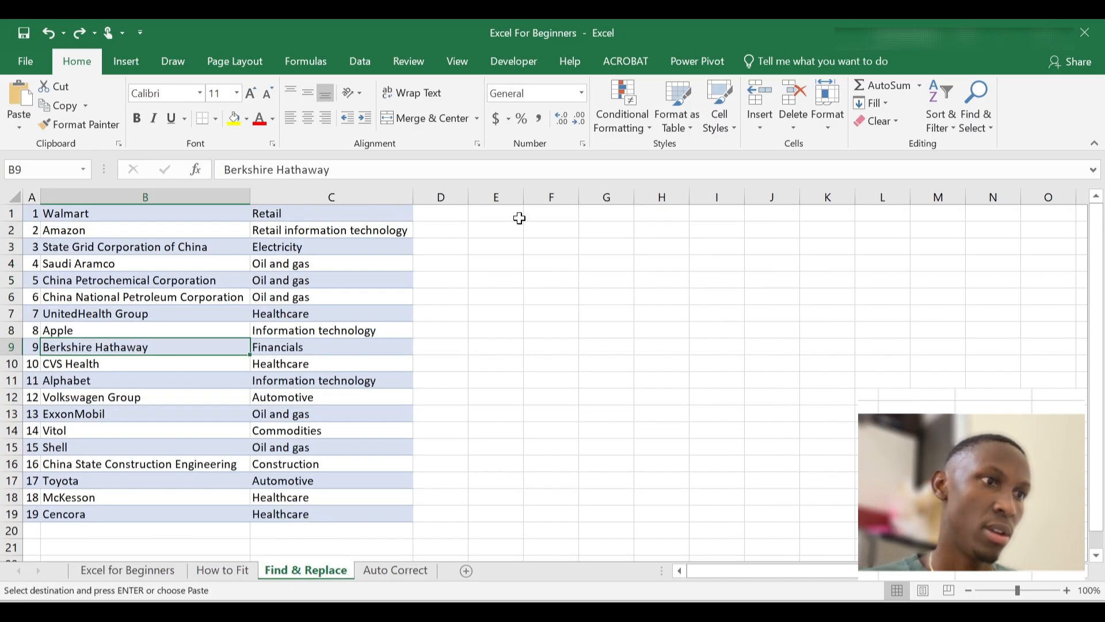
left_click(485, 215)
key("ctrl+v")
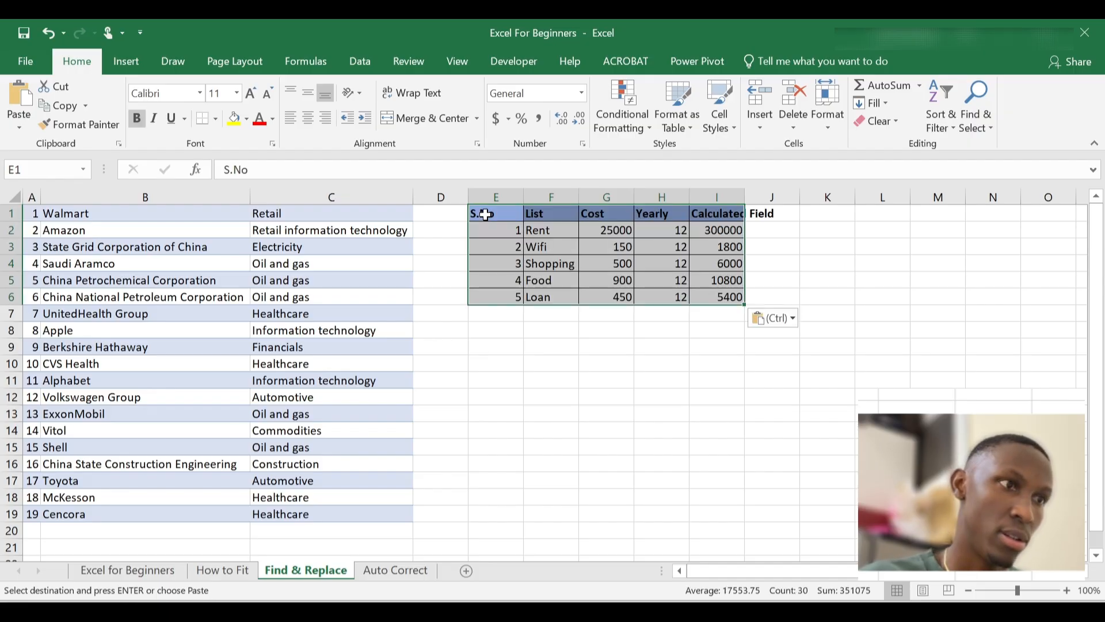
Autofit columns E through I so Calculated Field shows fully
double_click(635, 198)
left_click(760, 222)
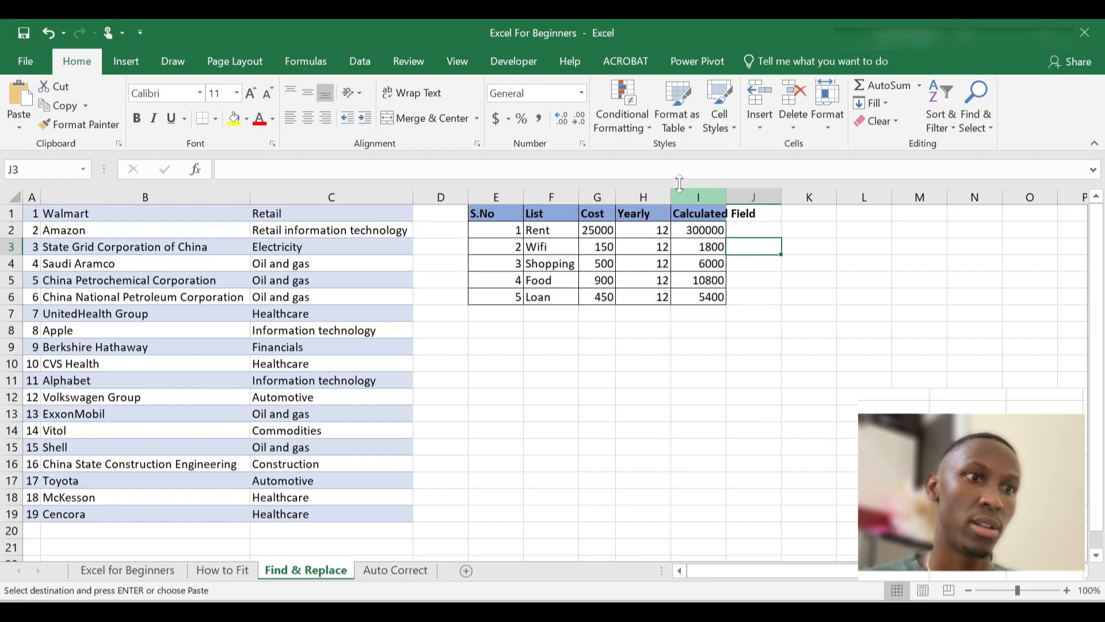
left_click_drag(496, 196, 709, 189)
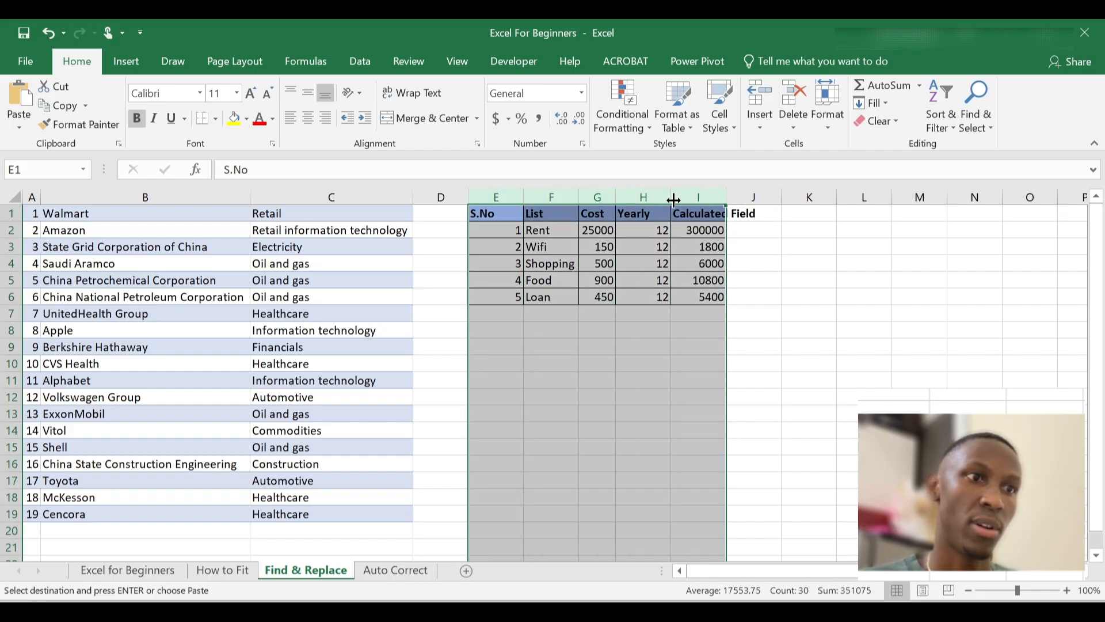
double_click(673, 200)
left_click(734, 249)
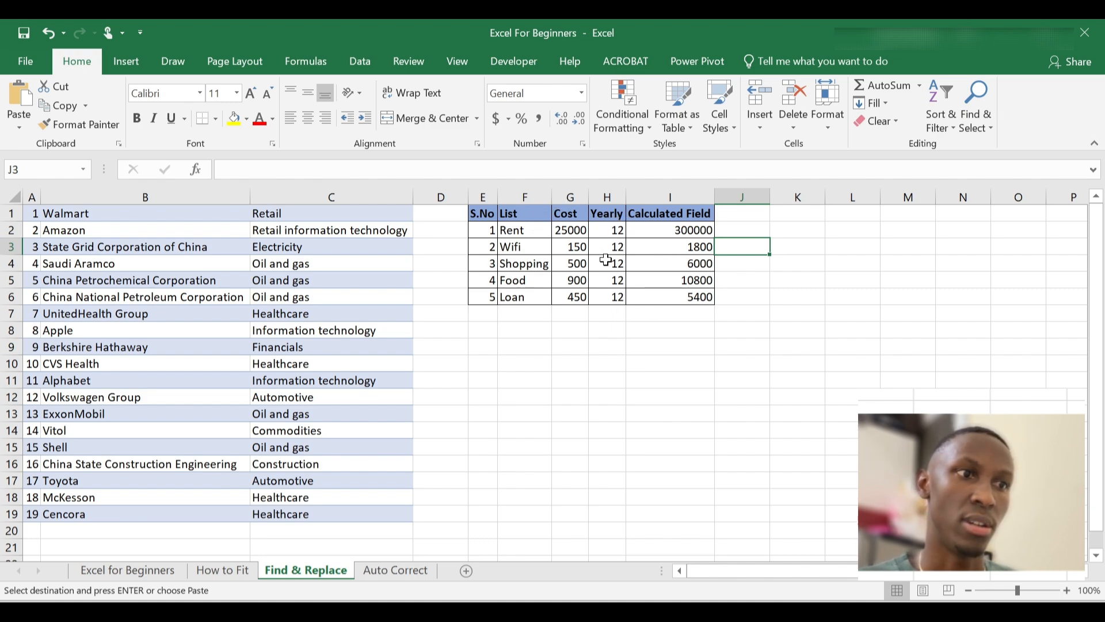
Add the header CC in cell J1
left_click(678, 230)
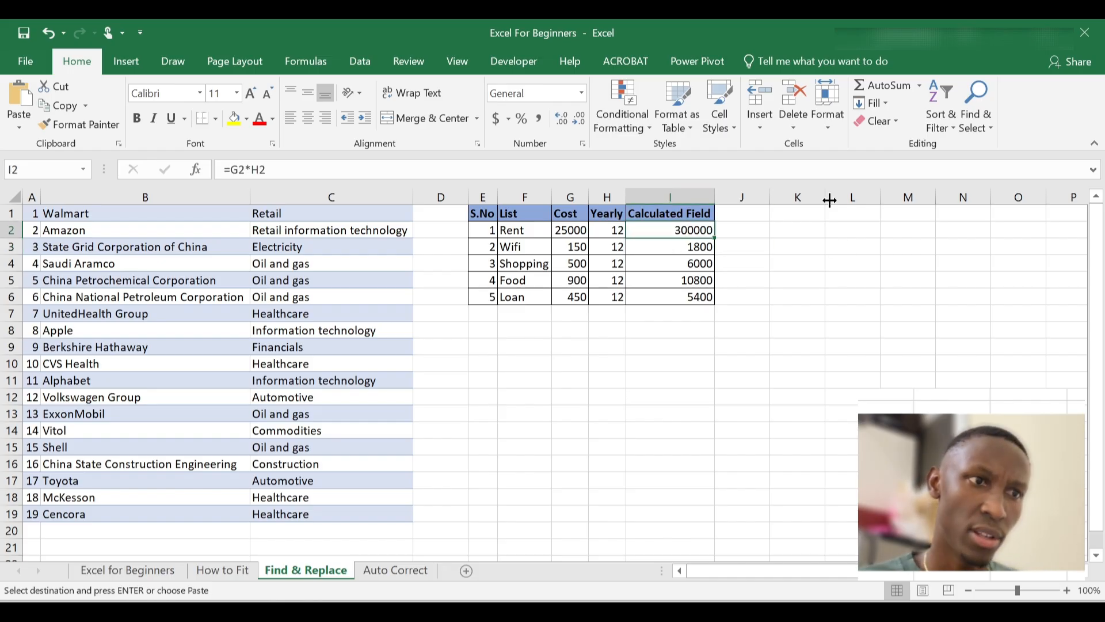
left_click(737, 215)
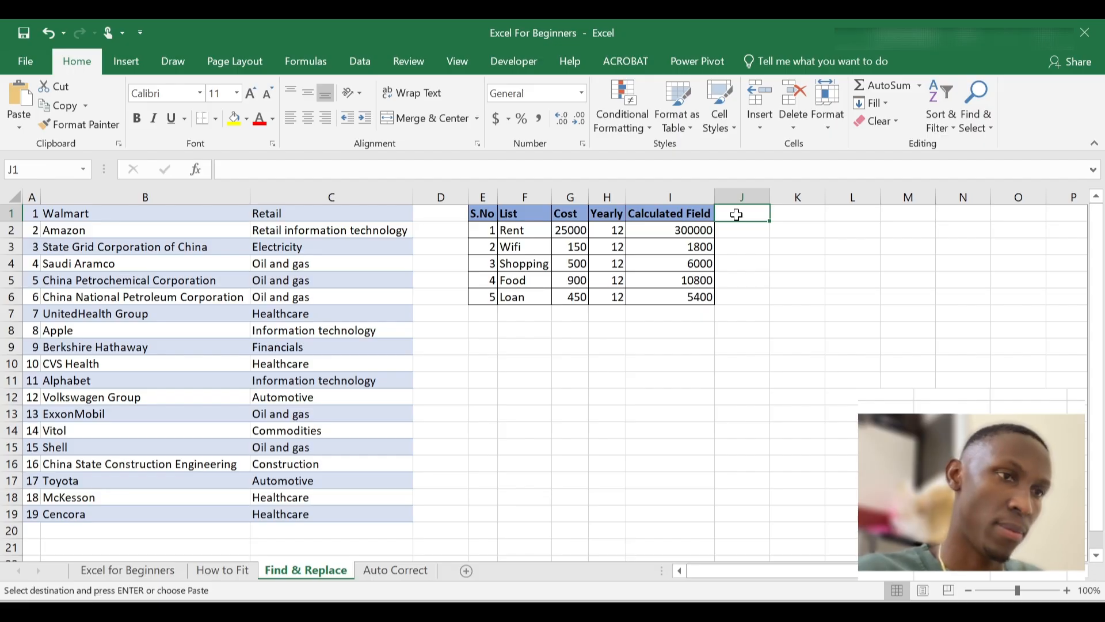
type("CC")
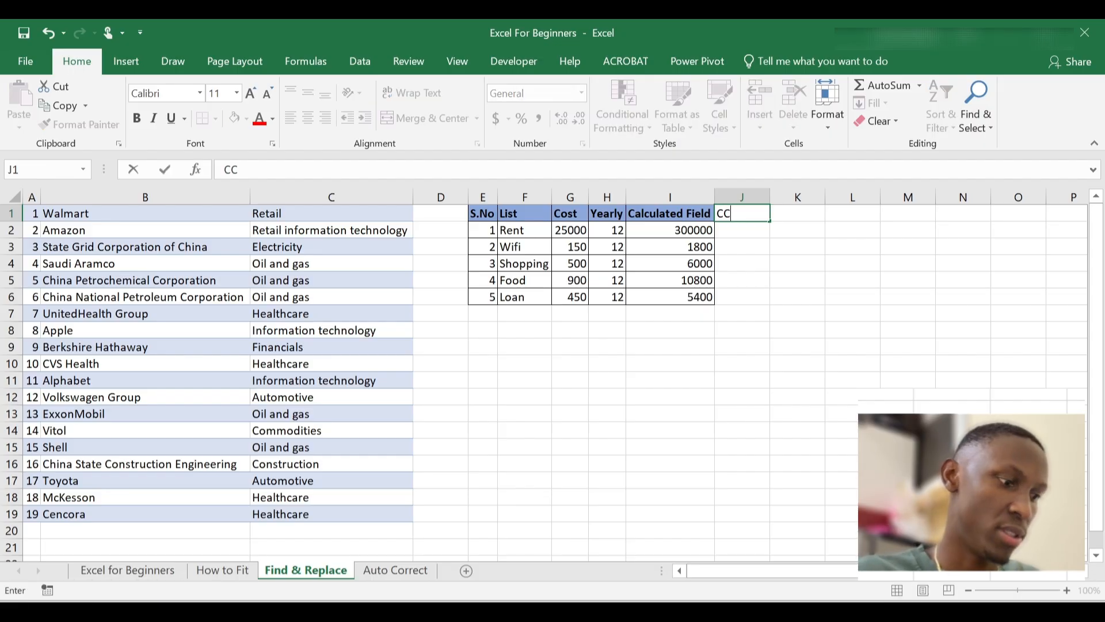
key("Return")
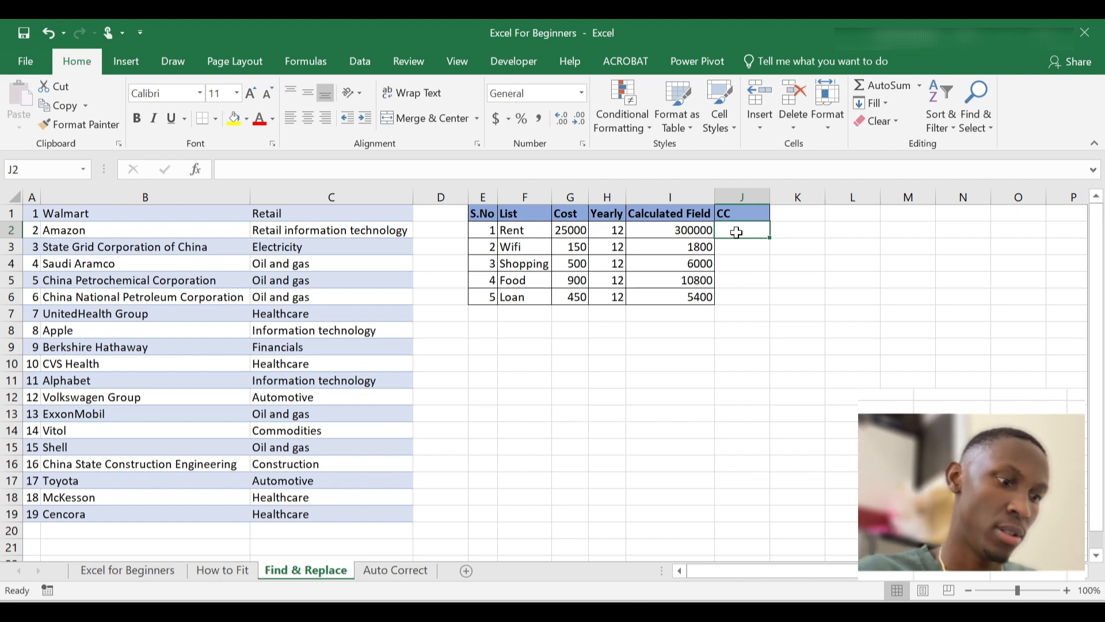
Enter 2, 4, 3, 1 and 0 into J2:J6
type("2")
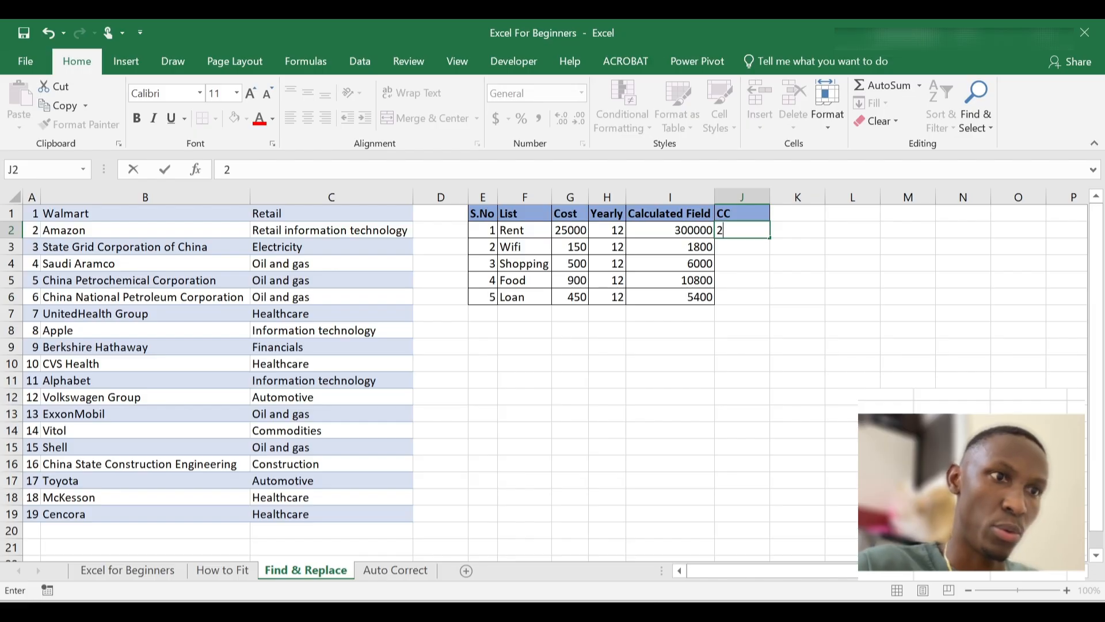
key("Return")
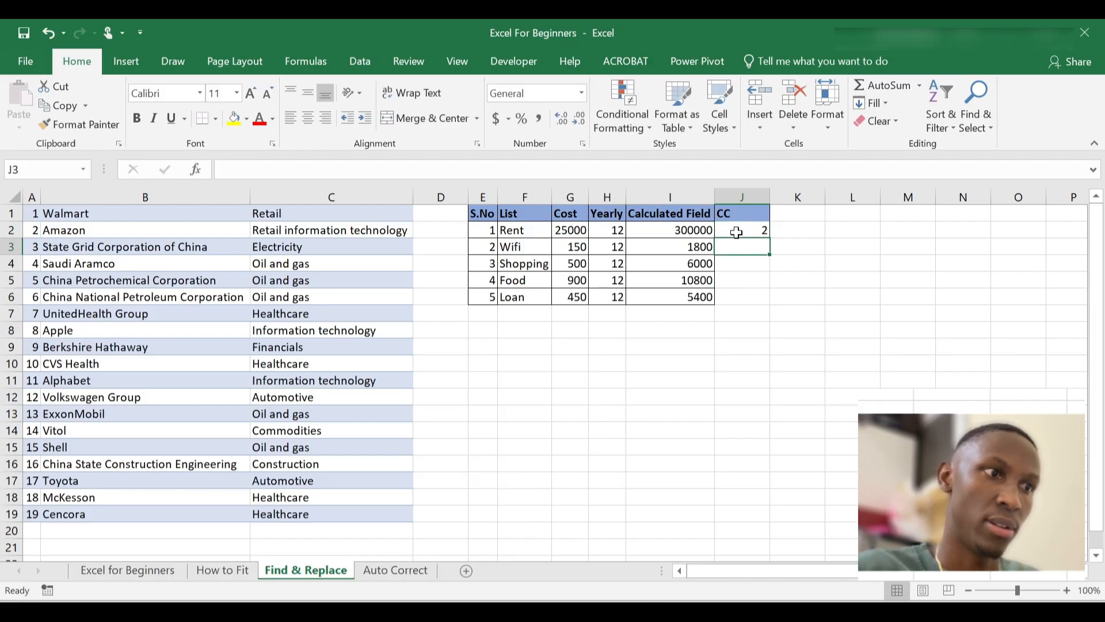
type("4")
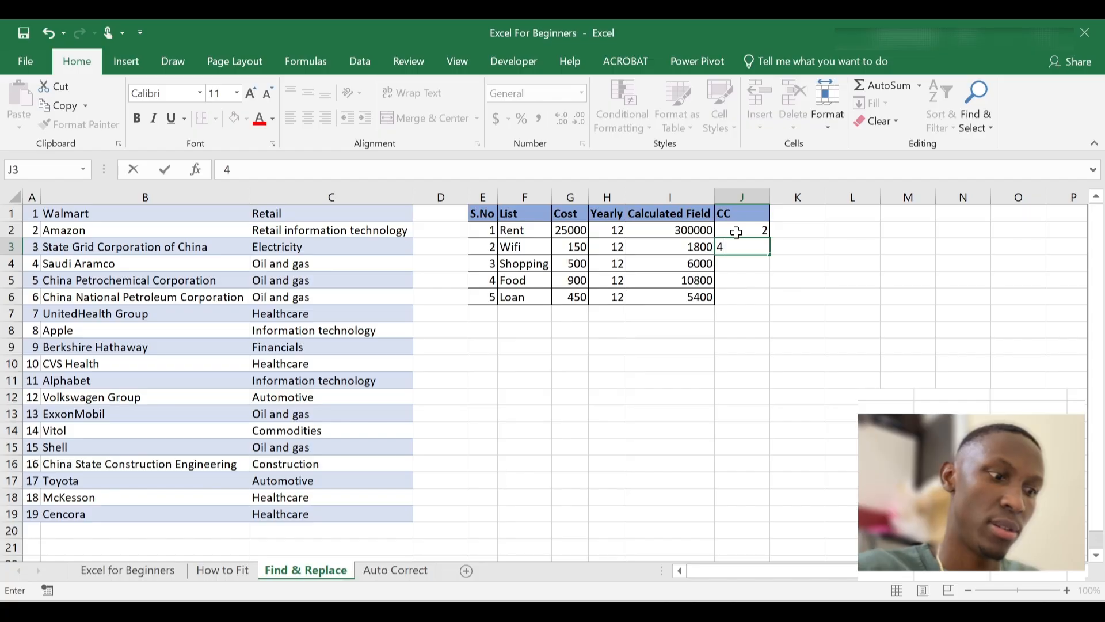
key("Return")
type("3")
key("Return")
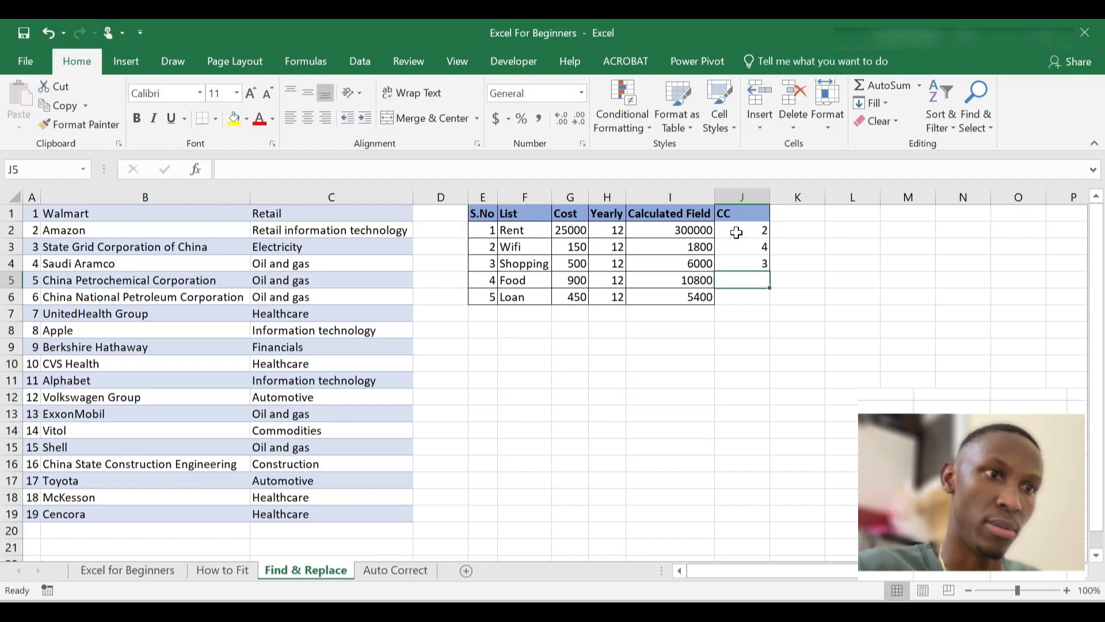
type("1")
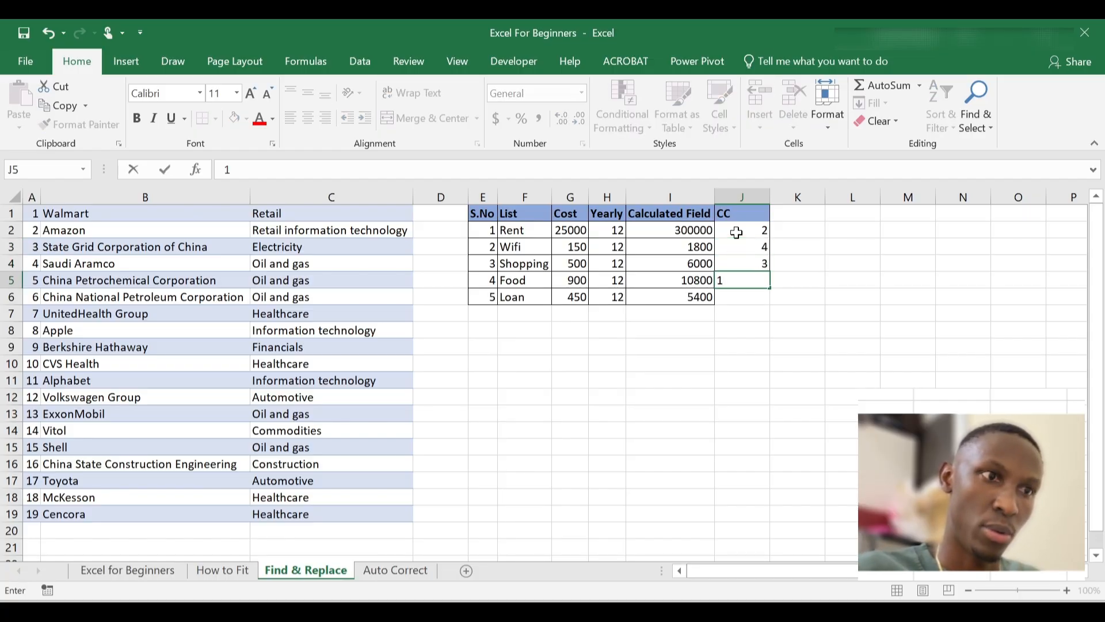
key("Return")
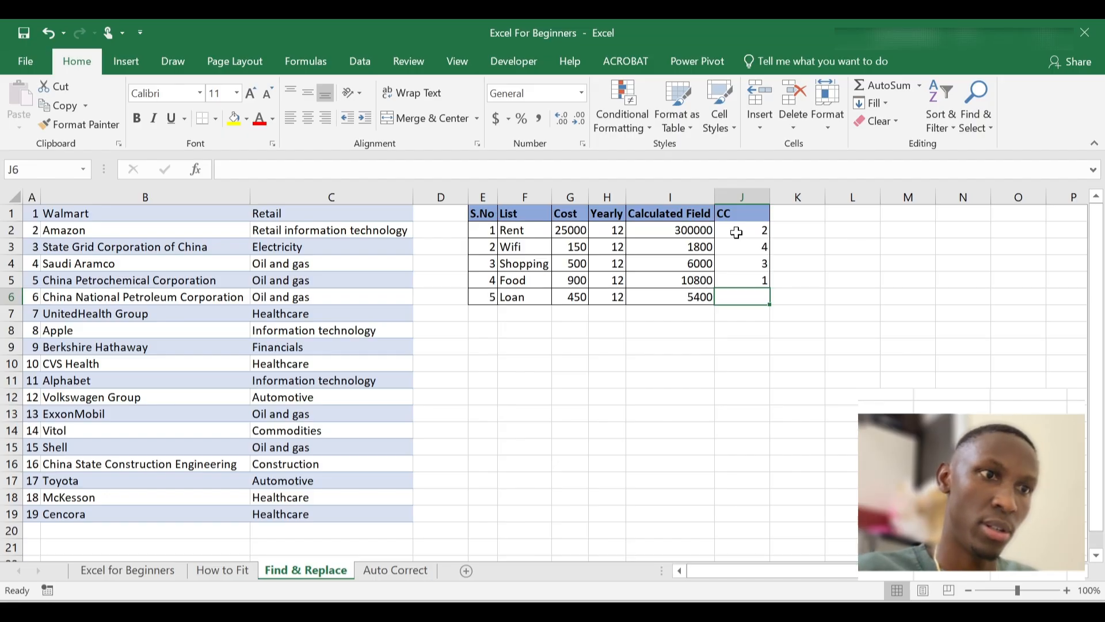
type("0")
key("Return")
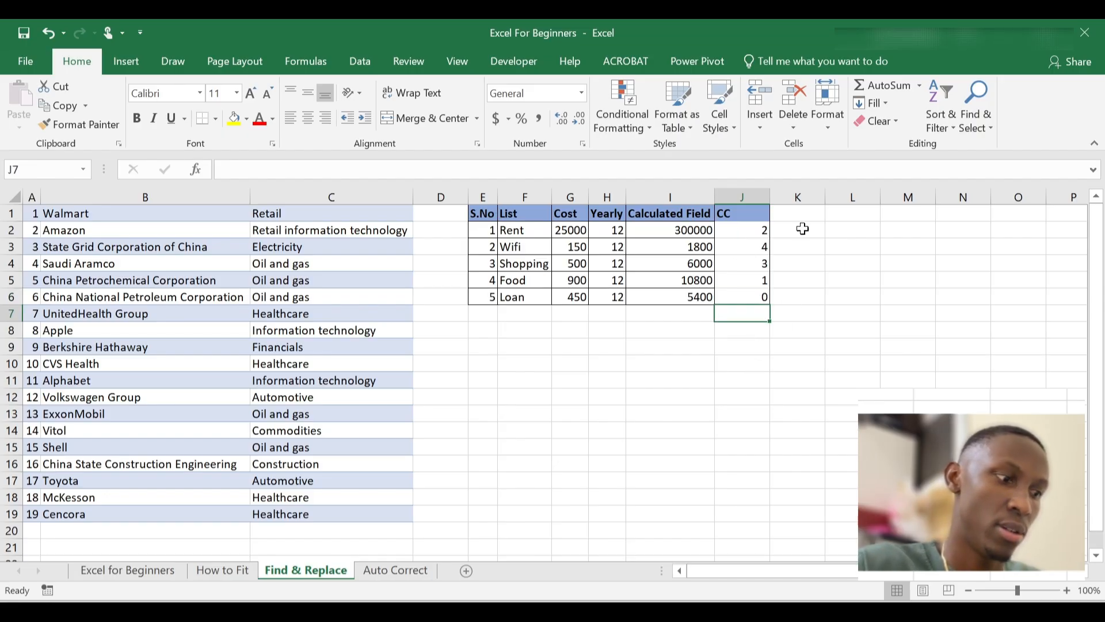
Select the whole E1:J6 table and apply All Borders
left_click(746, 228)
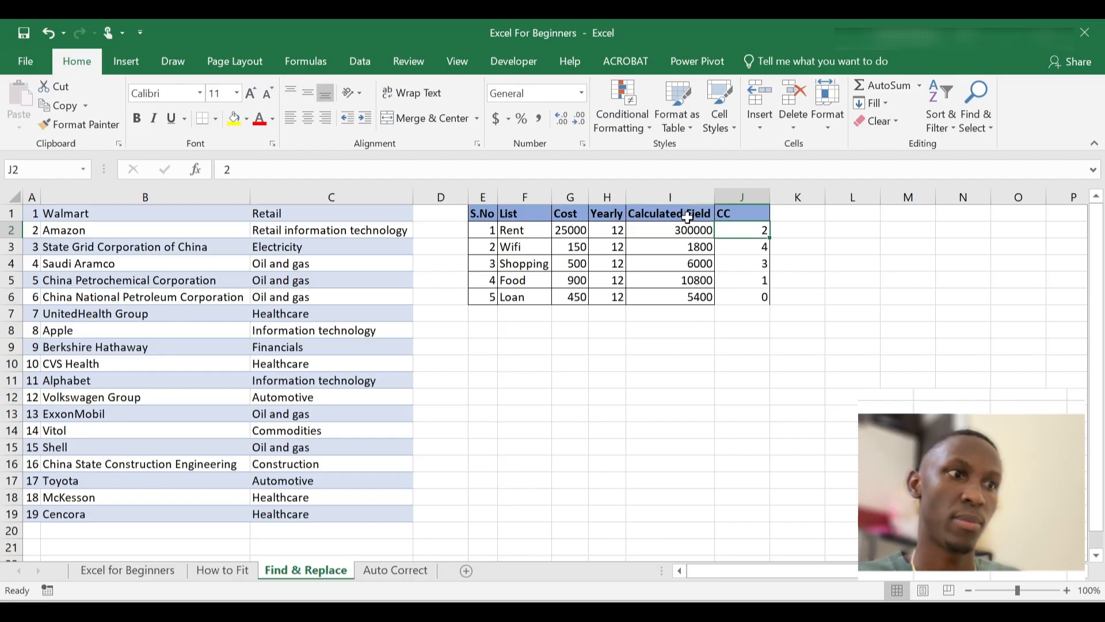
left_click_drag(732, 212, 758, 304)
left_click(481, 216)
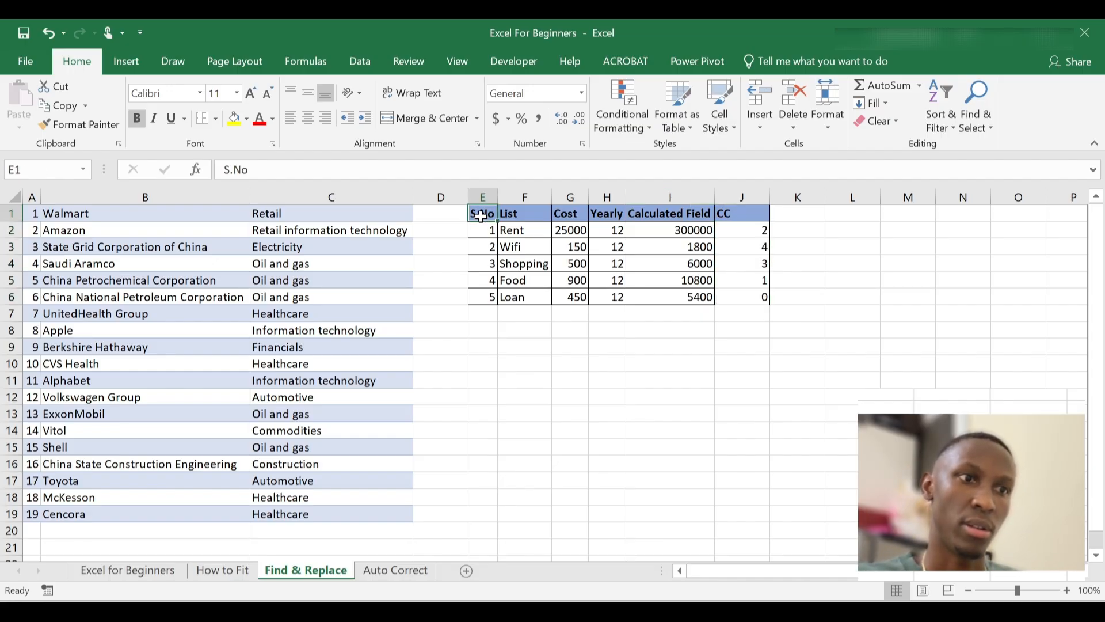
key("ctrl+a")
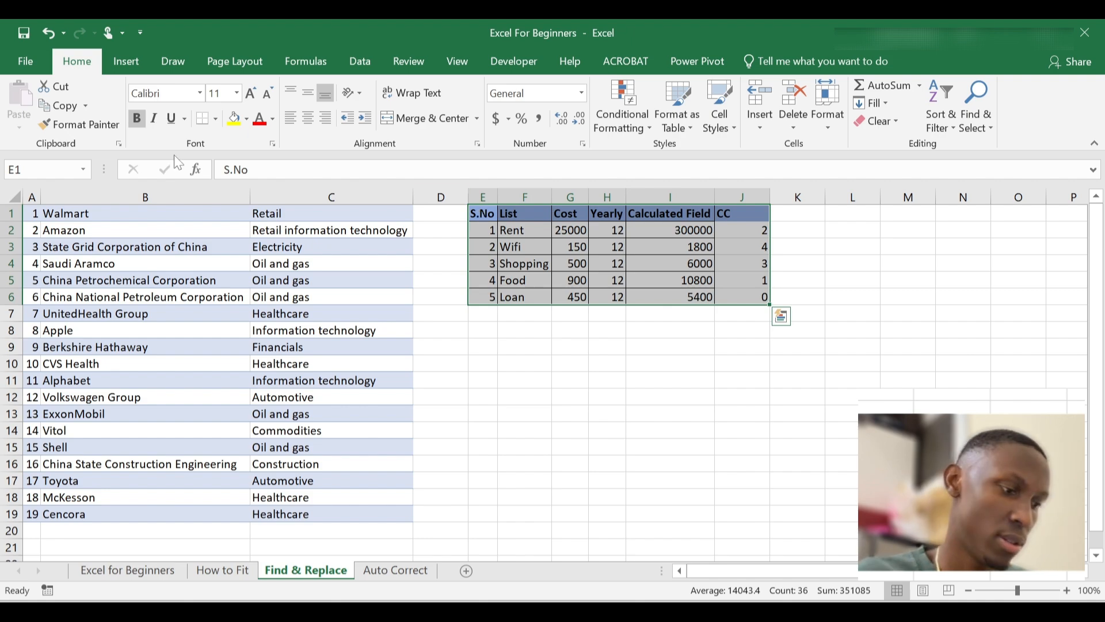
left_click(216, 119)
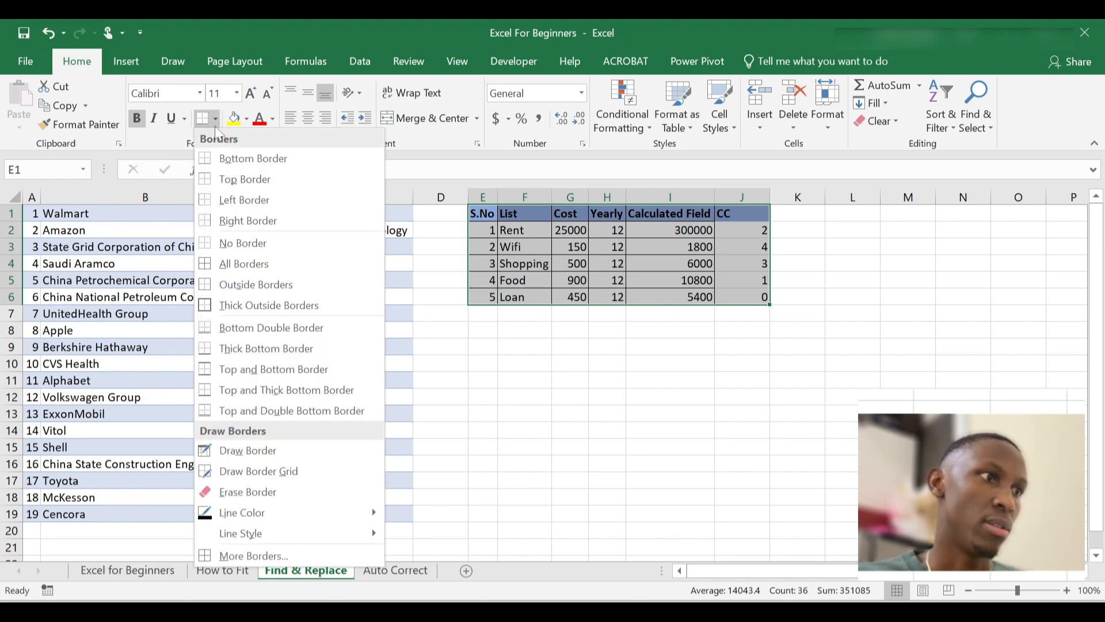
left_click(236, 263)
left_click(764, 381)
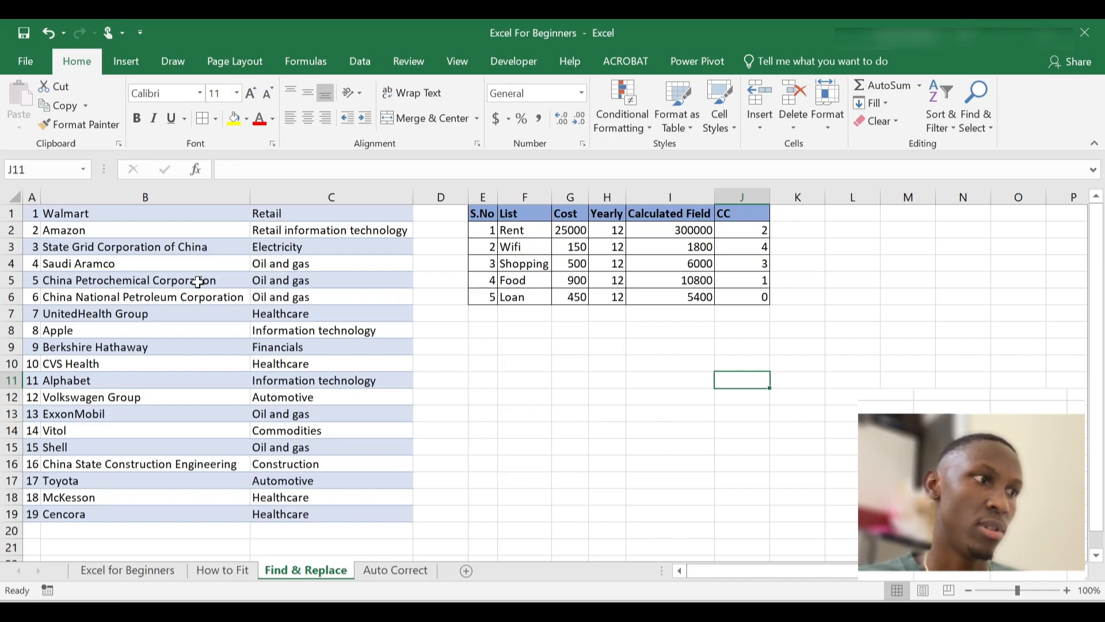
Reopen Find and Replace, erase the Healthcare and H&C terms, and move the dialog down
left_click(674, 248)
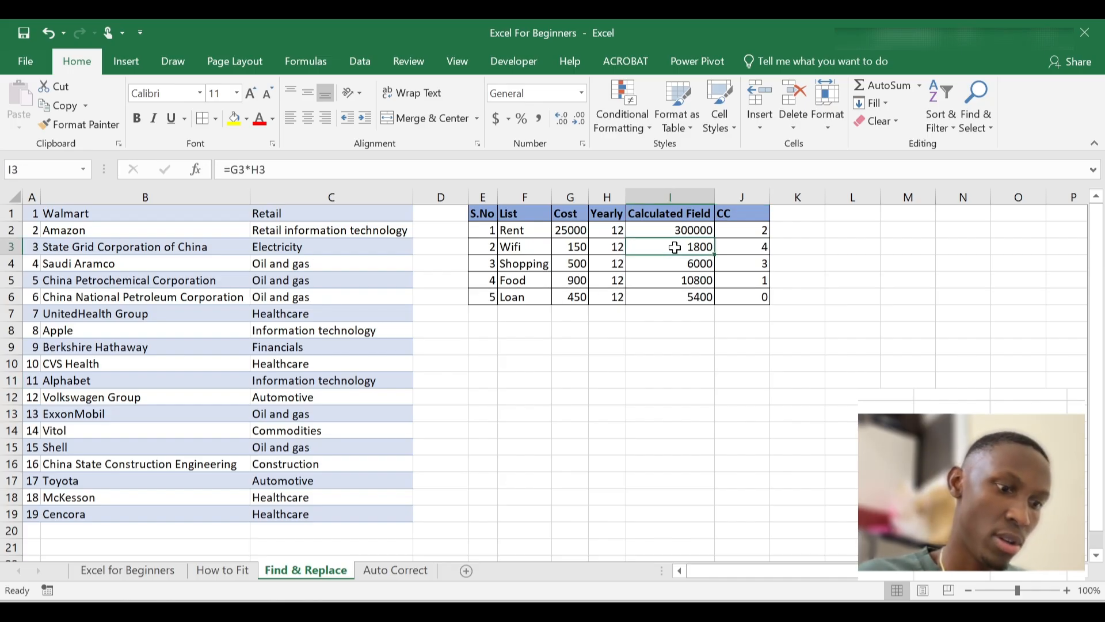
key("ctrl+h")
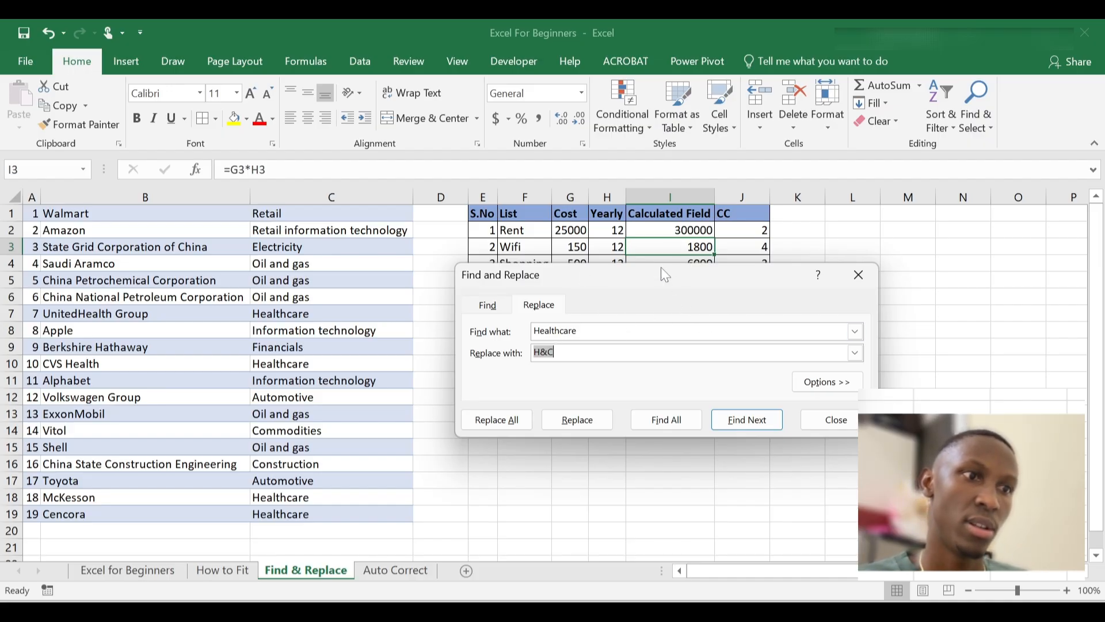
left_click(607, 329)
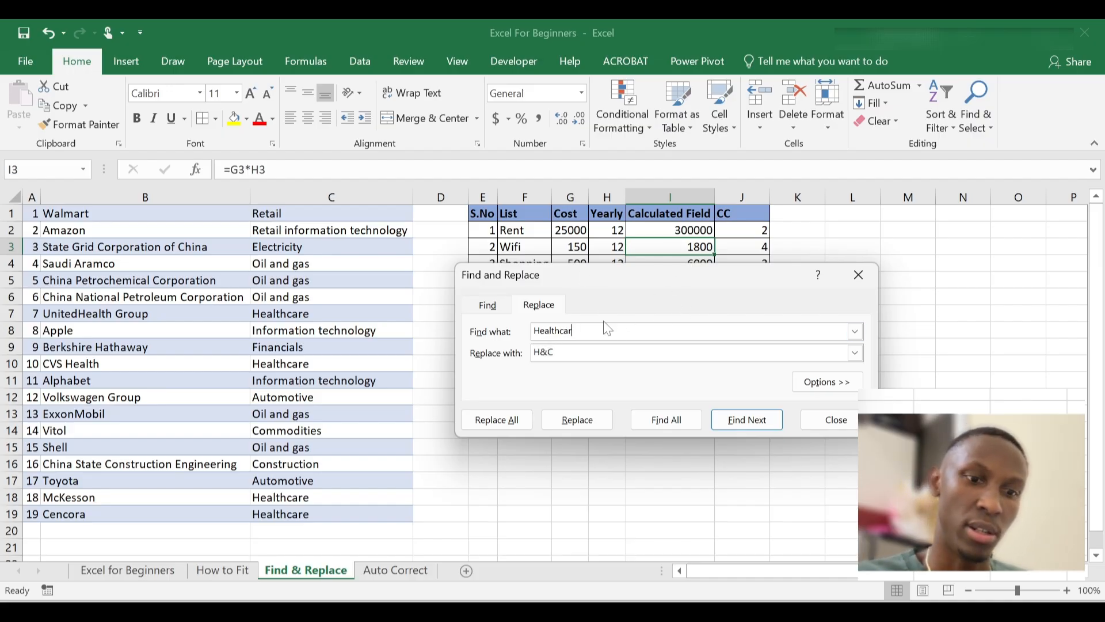
key("BackSpace")
key("BackSpace")
key("BackSpace")
key("BackSpace")
key("BackSpace")
key("BackSpace")
key("BackSpace")
key("BackSpace")
key("BackSpace")
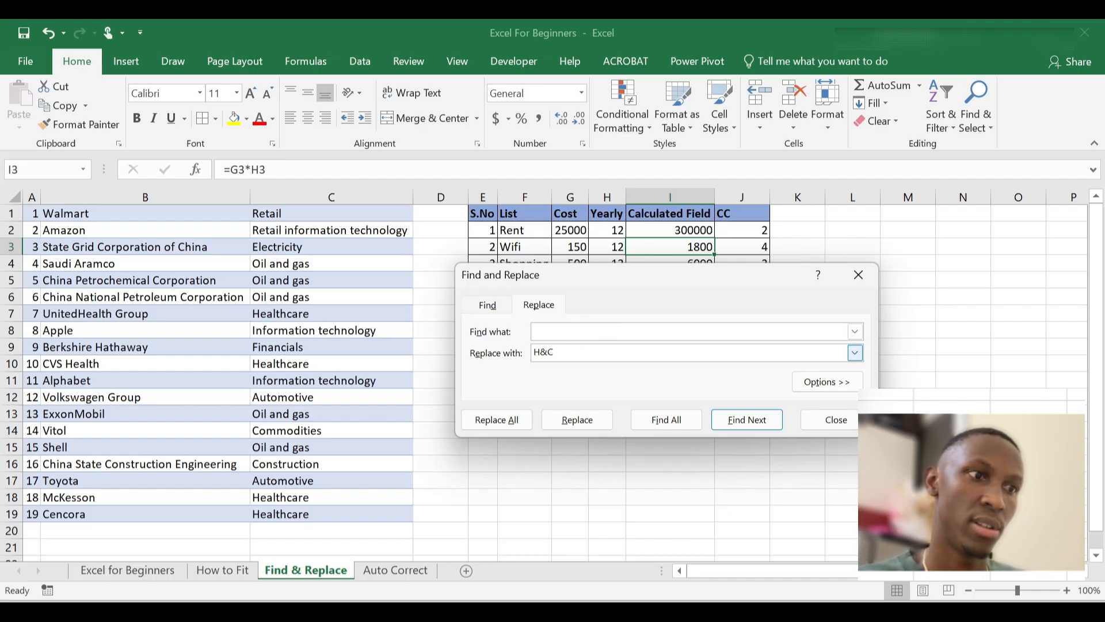
key("BackSpace")
key("BackSpace")
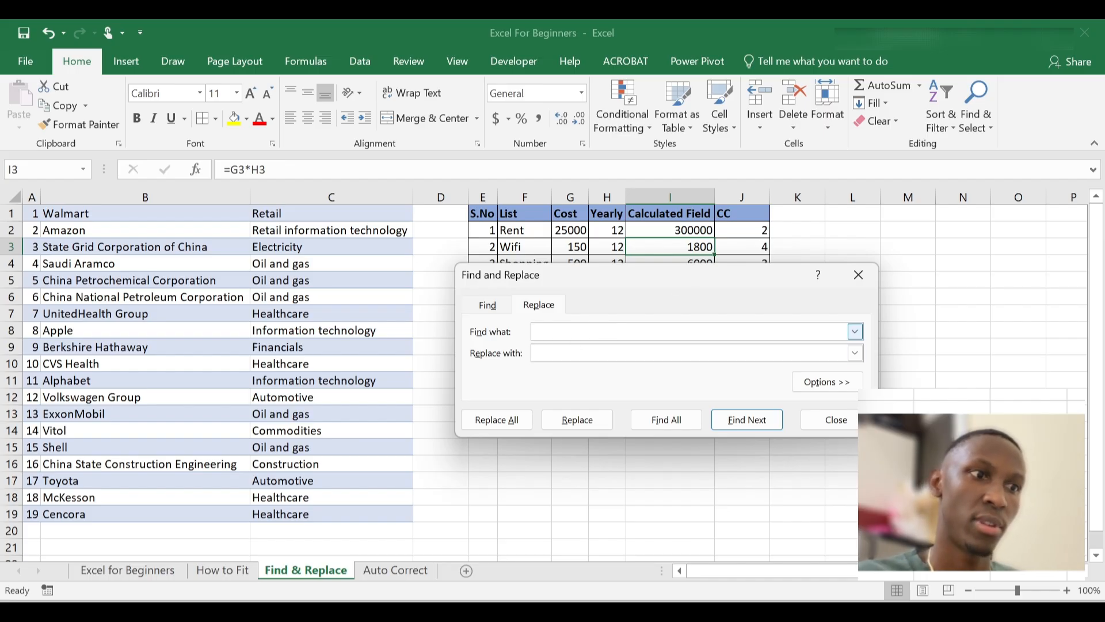
mouse_move(685, 274)
left_mouse_down()
mouse_move(705, 552)
mouse_move(727, 385)
mouse_move(702, 344)
mouse_move(660, 338)
mouse_move(701, 322)
mouse_move(683, 328)
left_mouse_up()
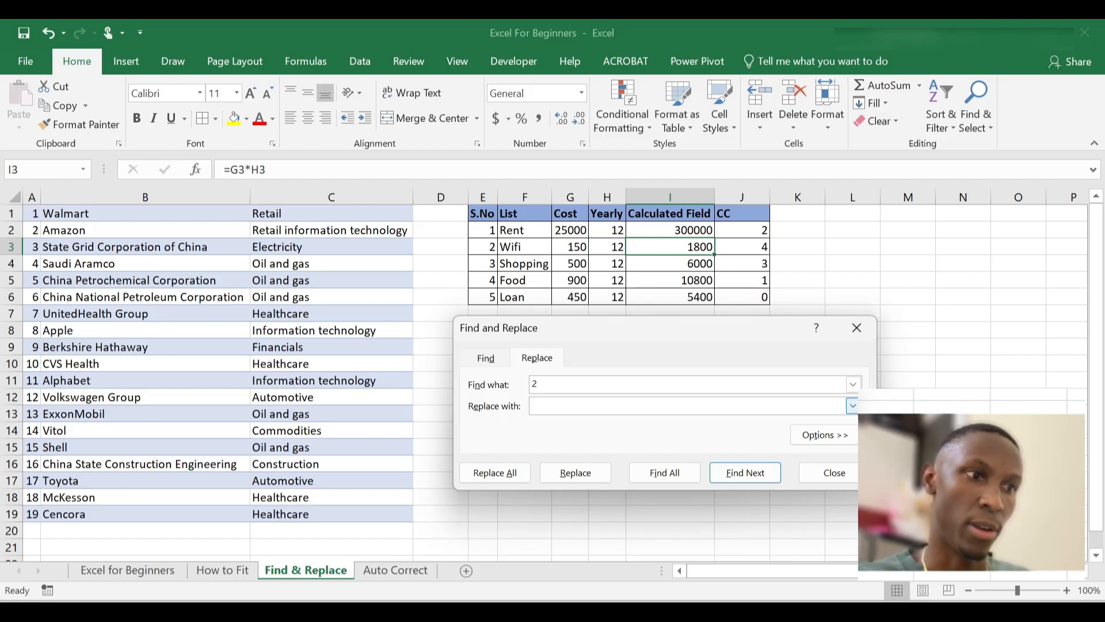
Replace all 12 instances of 2 with 2.5 and close the dialog
type("2.5")
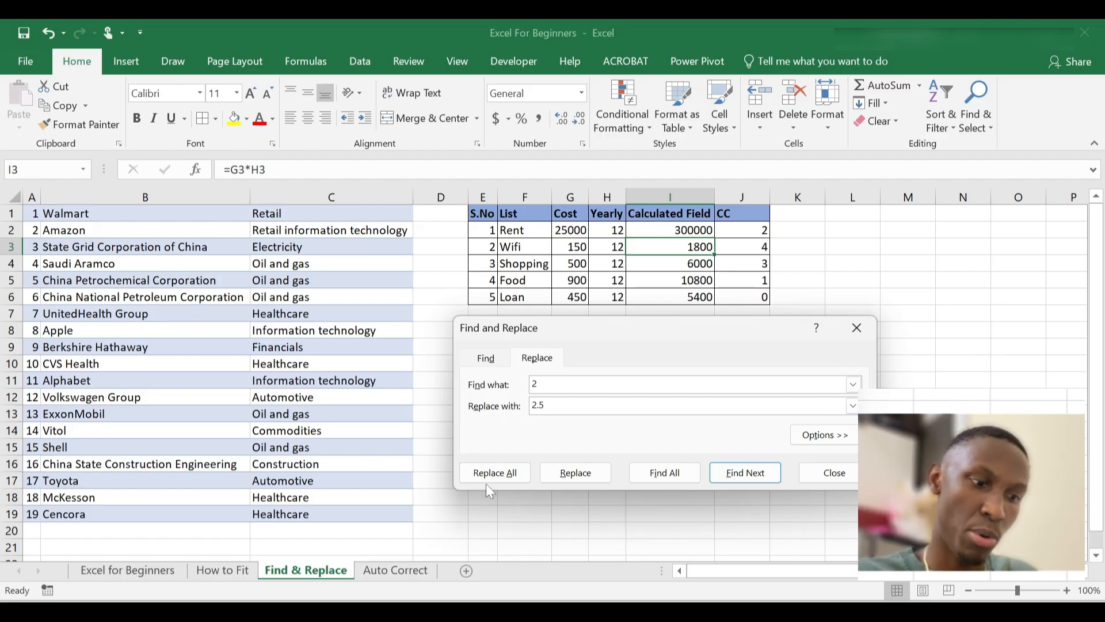
left_click(514, 473)
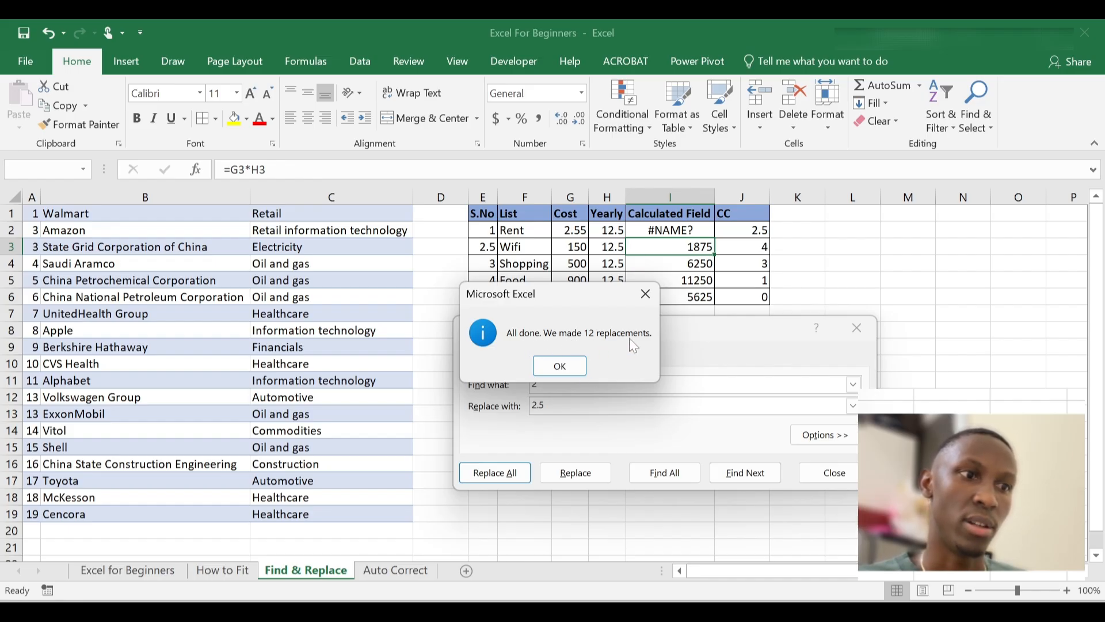
left_click(559, 367)
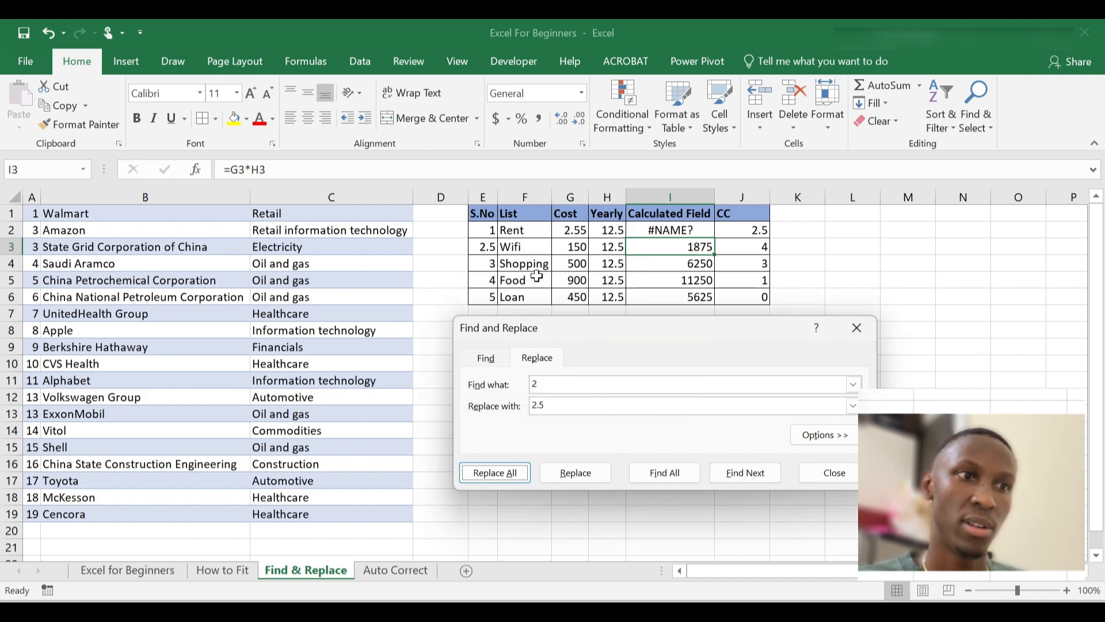
left_click(858, 340)
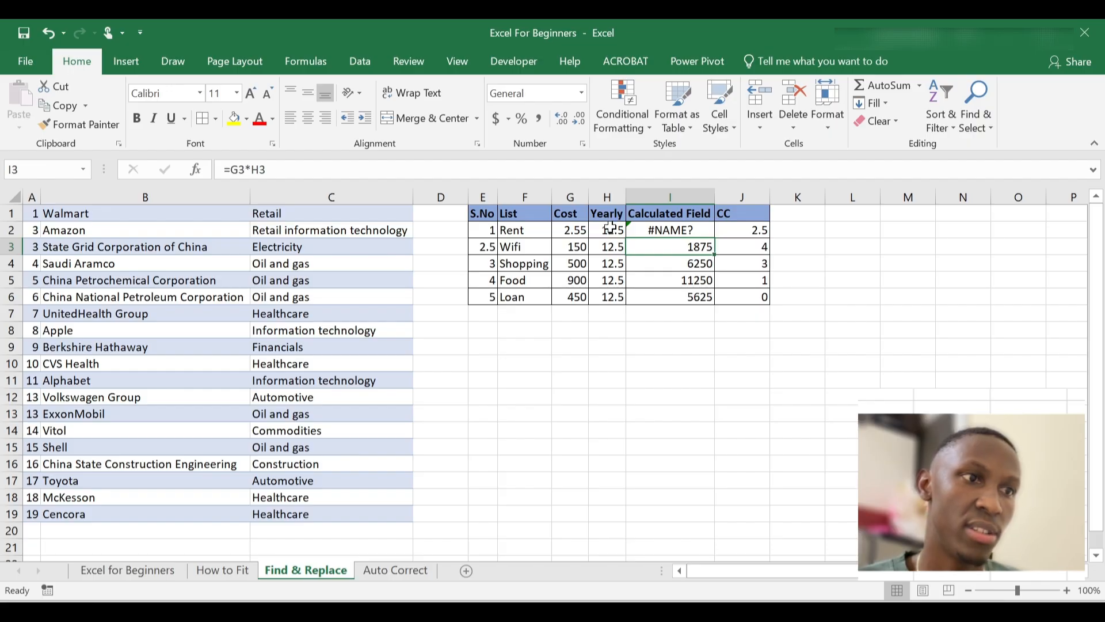
Inspect the changed Yearly, S.No and Cost values and the #NAME? error in I2
left_click_drag(611, 225, 617, 292)
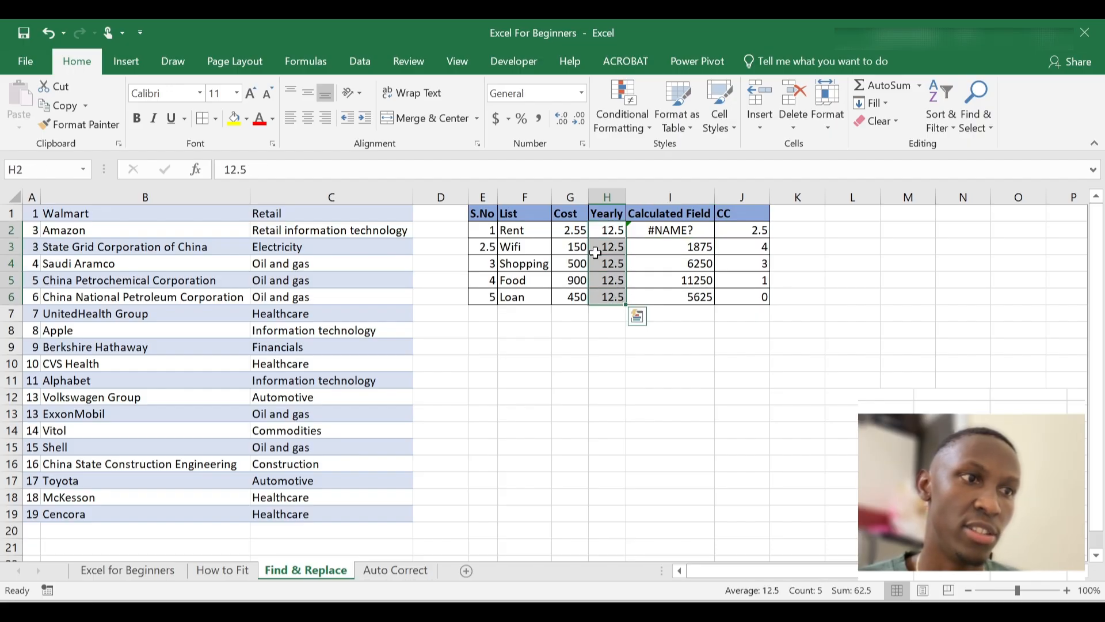
left_click(759, 232)
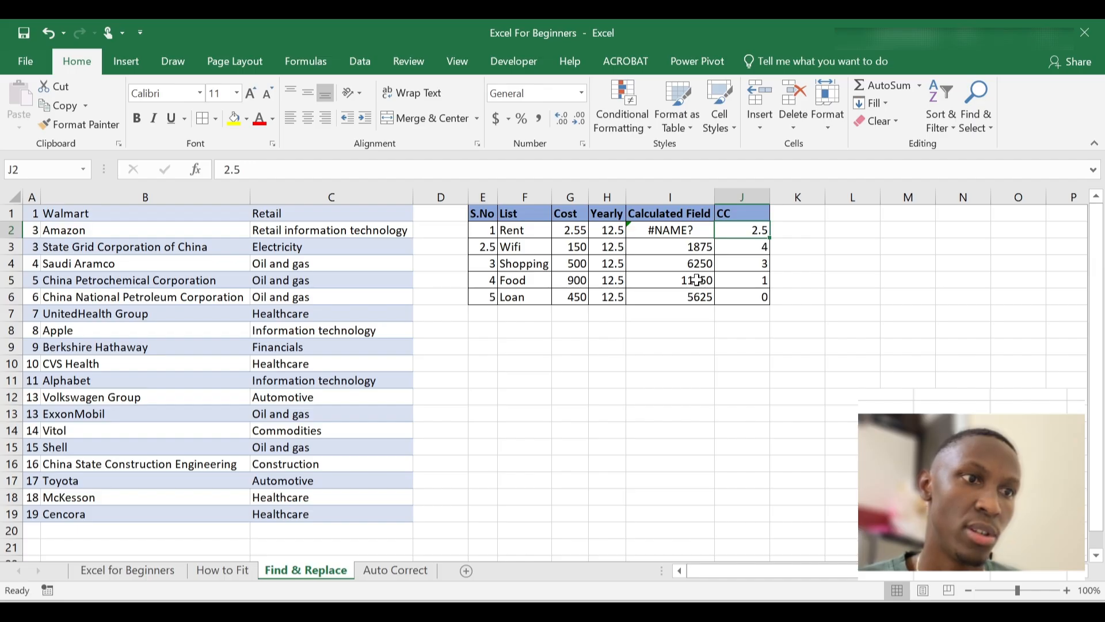
left_click(697, 231)
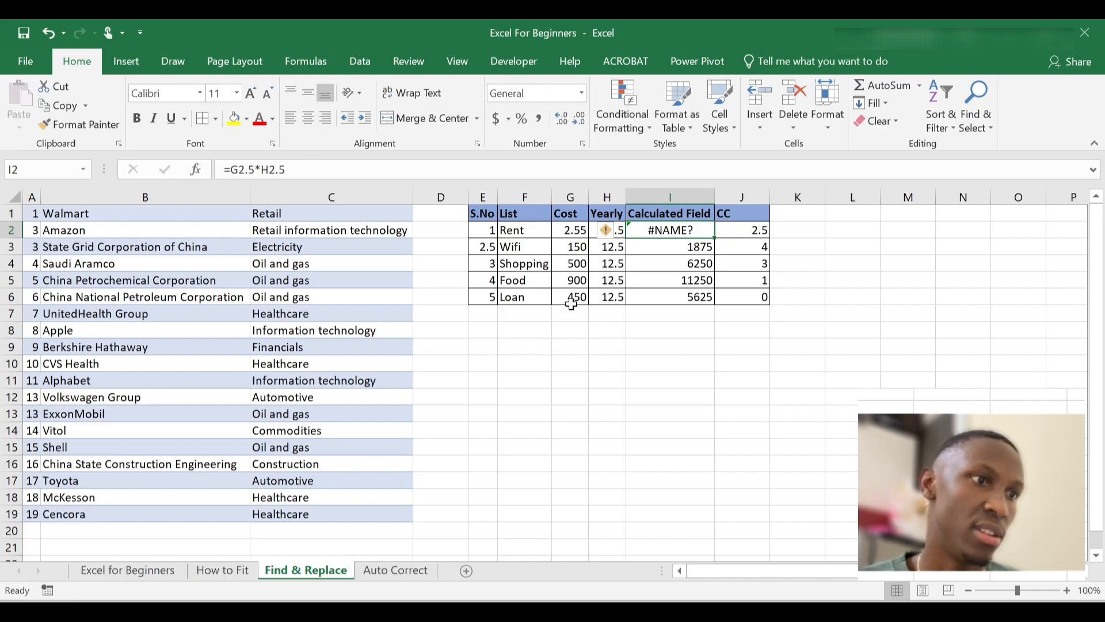
left_click(482, 242)
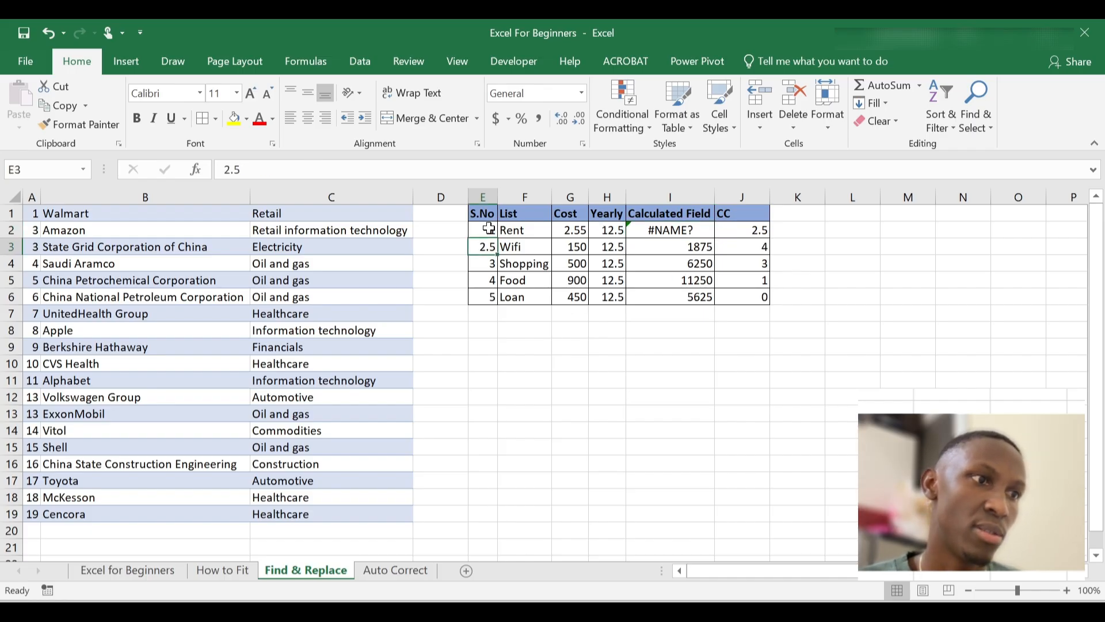
left_click_drag(485, 230, 490, 288)
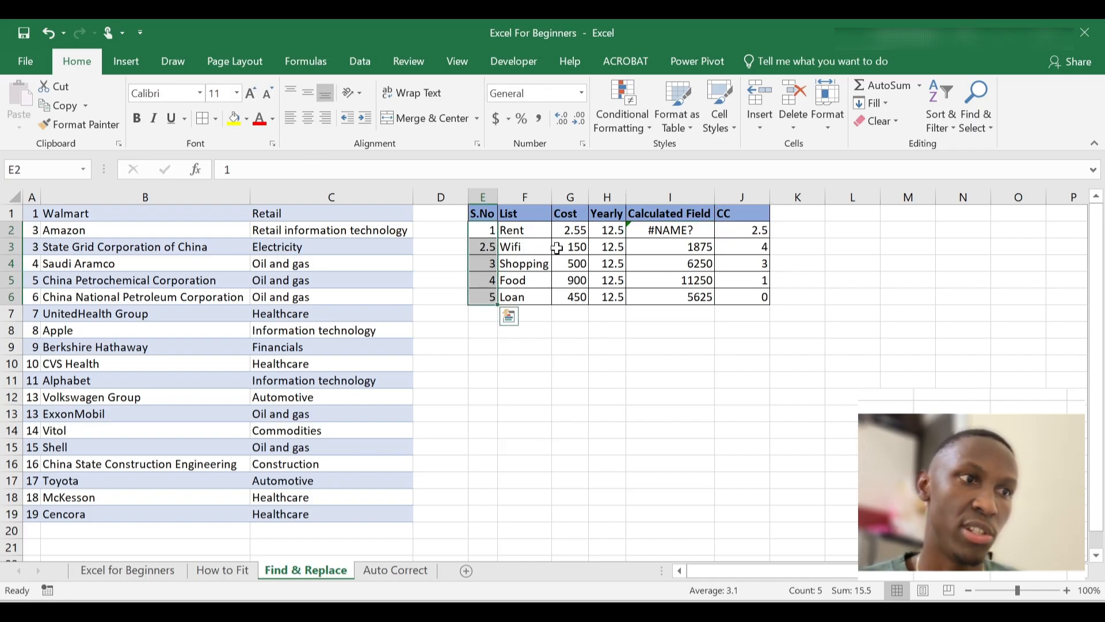
left_click_drag(581, 230, 576, 296)
left_click(614, 316)
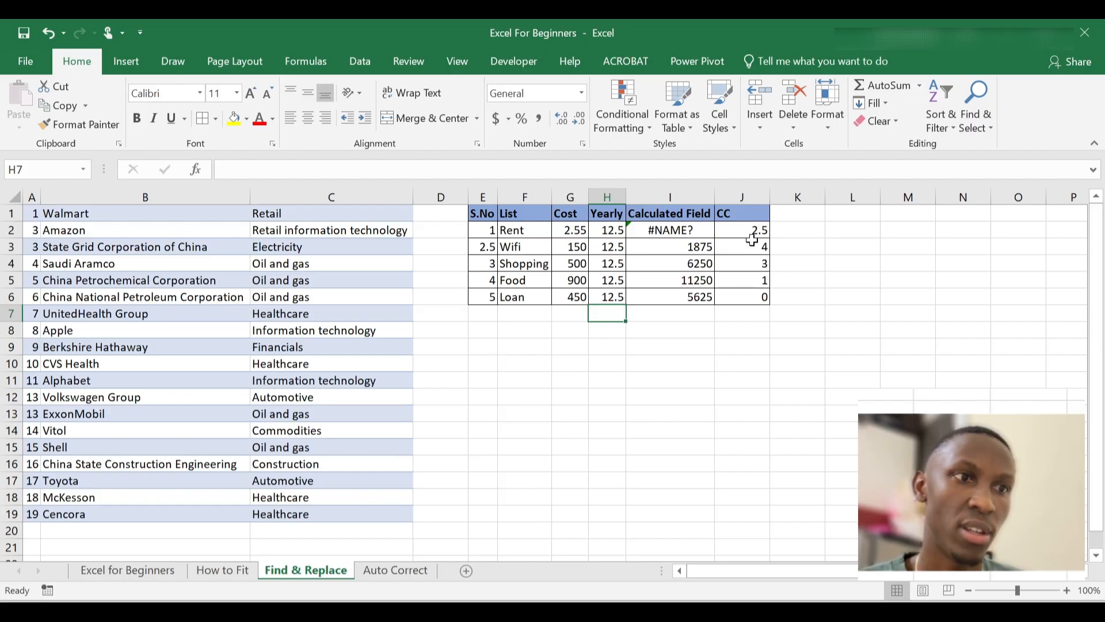
Check the CC column, then undo the replacement so 12 and 300000 return
left_click(747, 229)
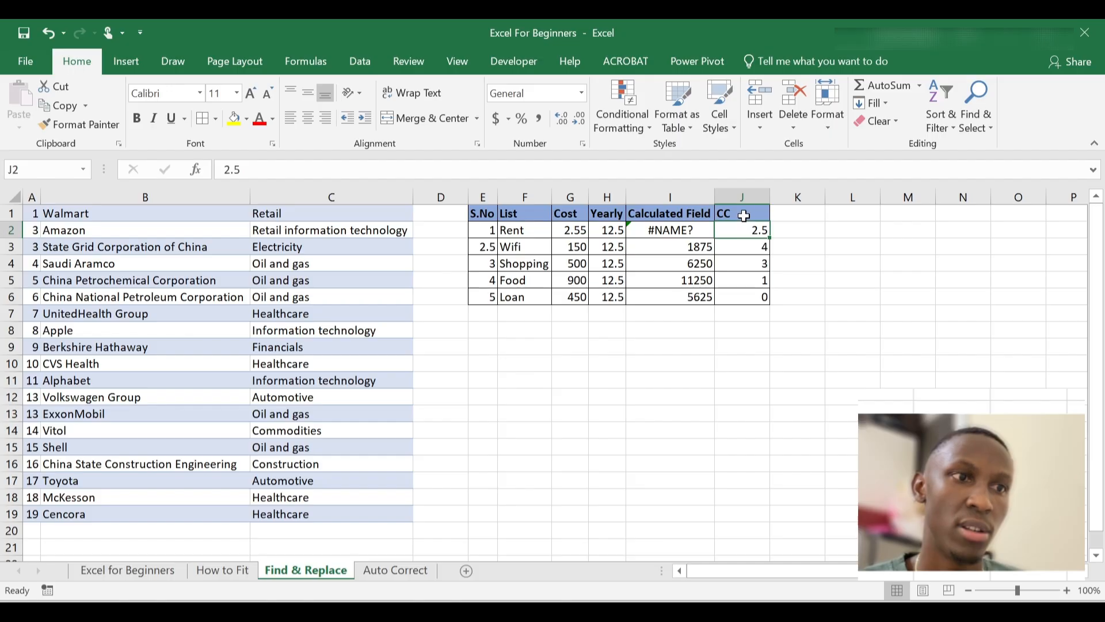
left_click(741, 196)
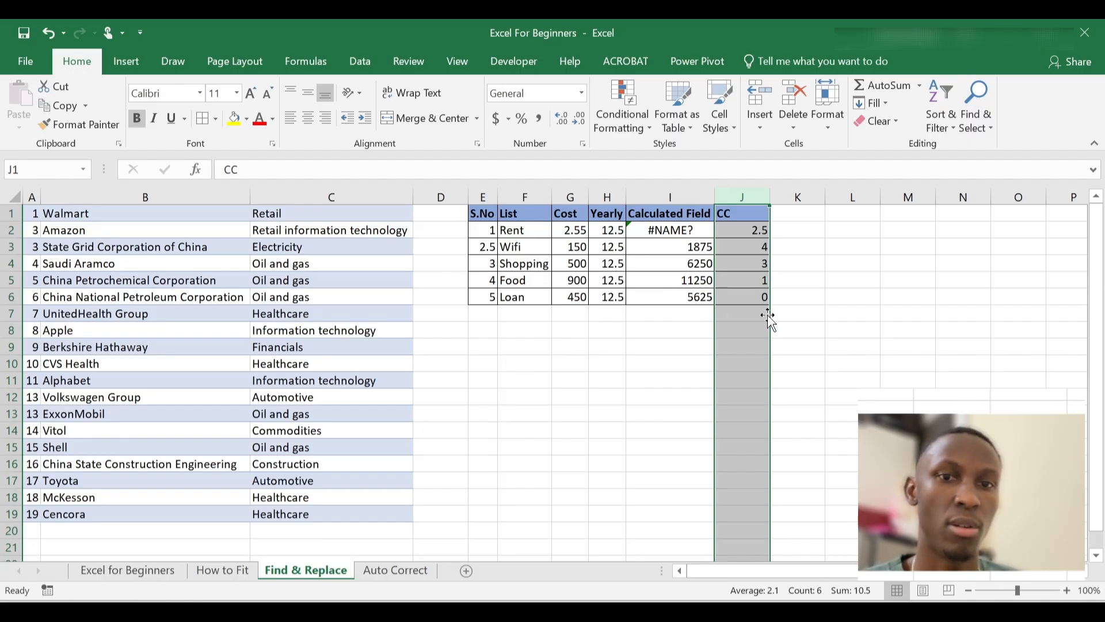
left_click(622, 379)
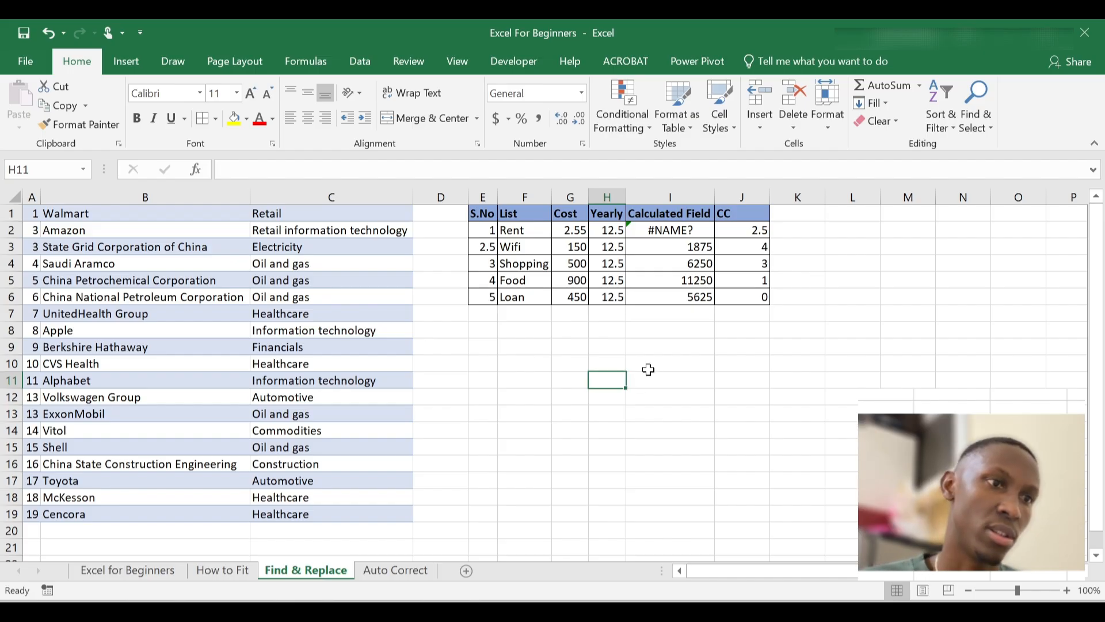
key("ctrl+z")
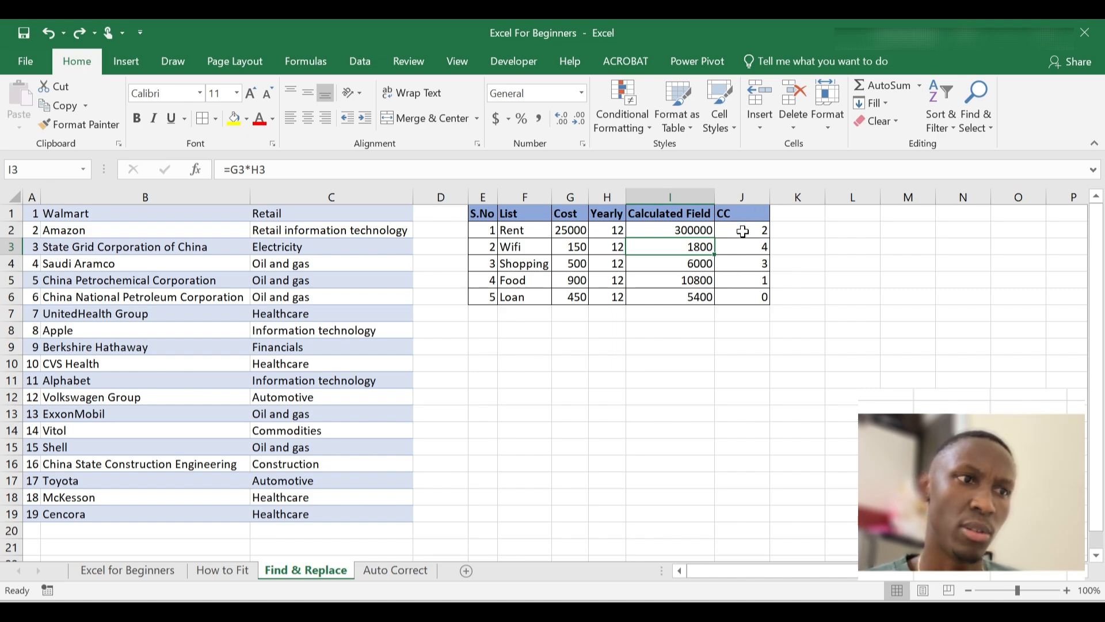
Select the Yearly column H and reopen Find and Replace set to replace 2 with 2.5
left_click(608, 196)
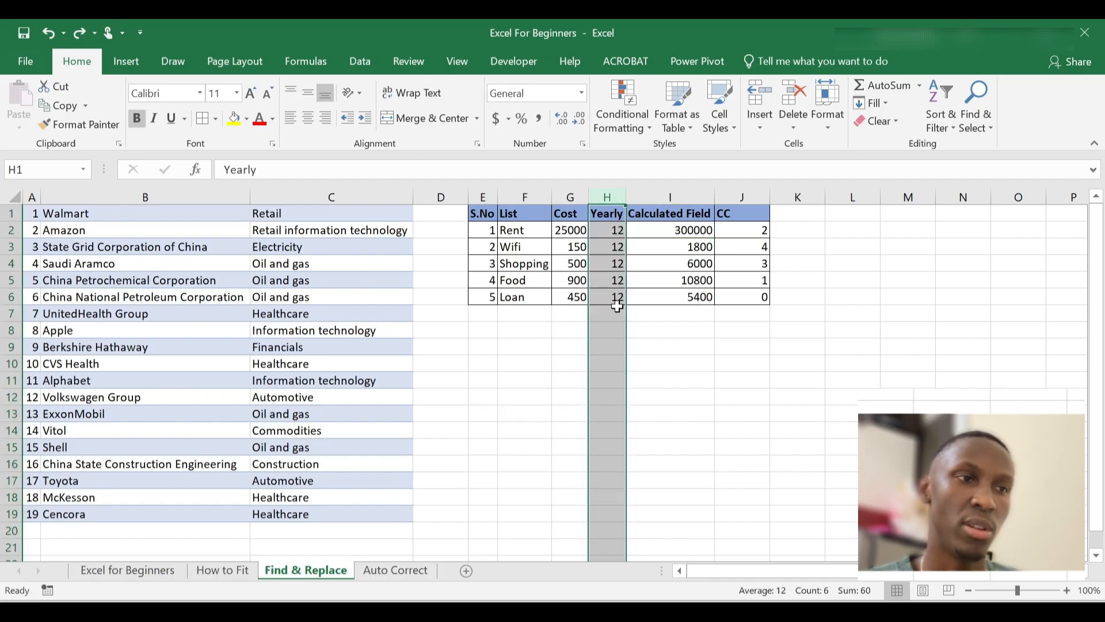
left_click(533, 342)
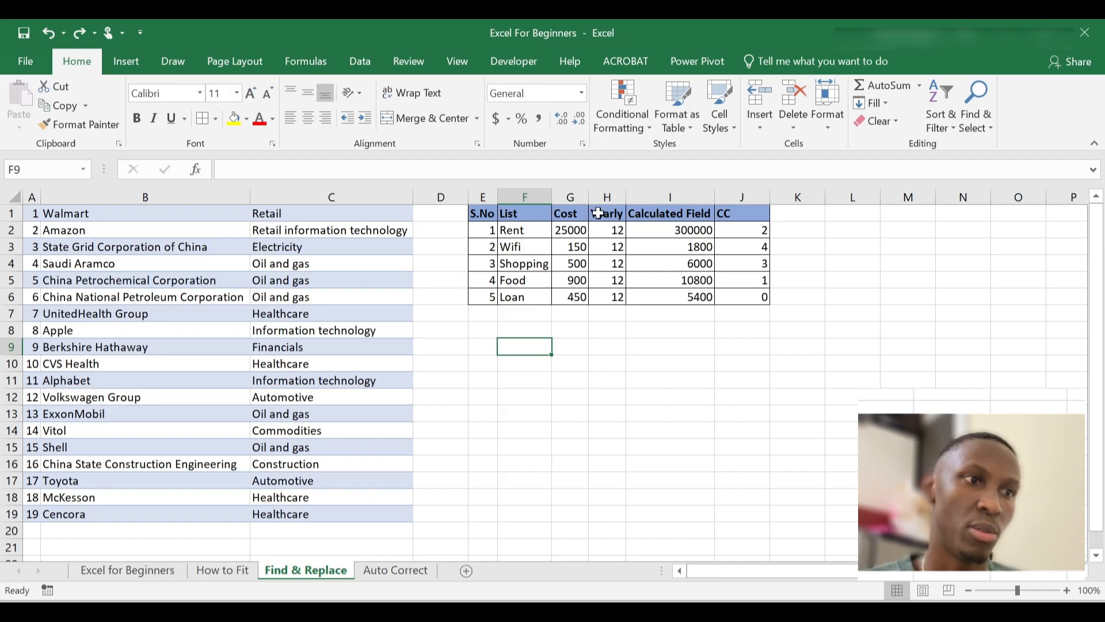
left_click(614, 231)
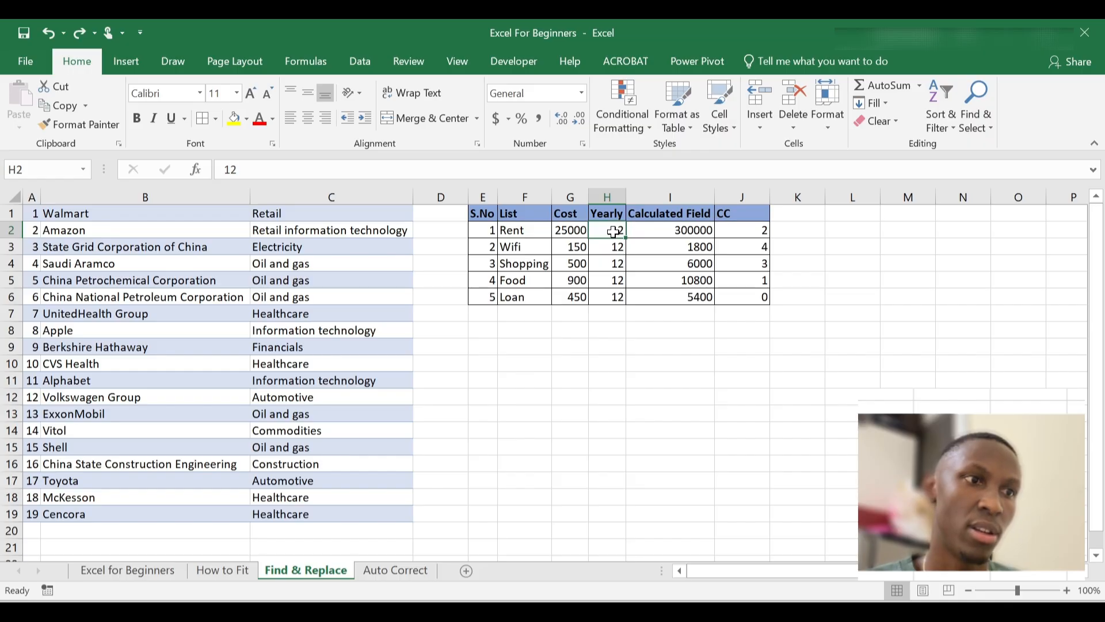
left_click_drag(614, 231, 617, 298)
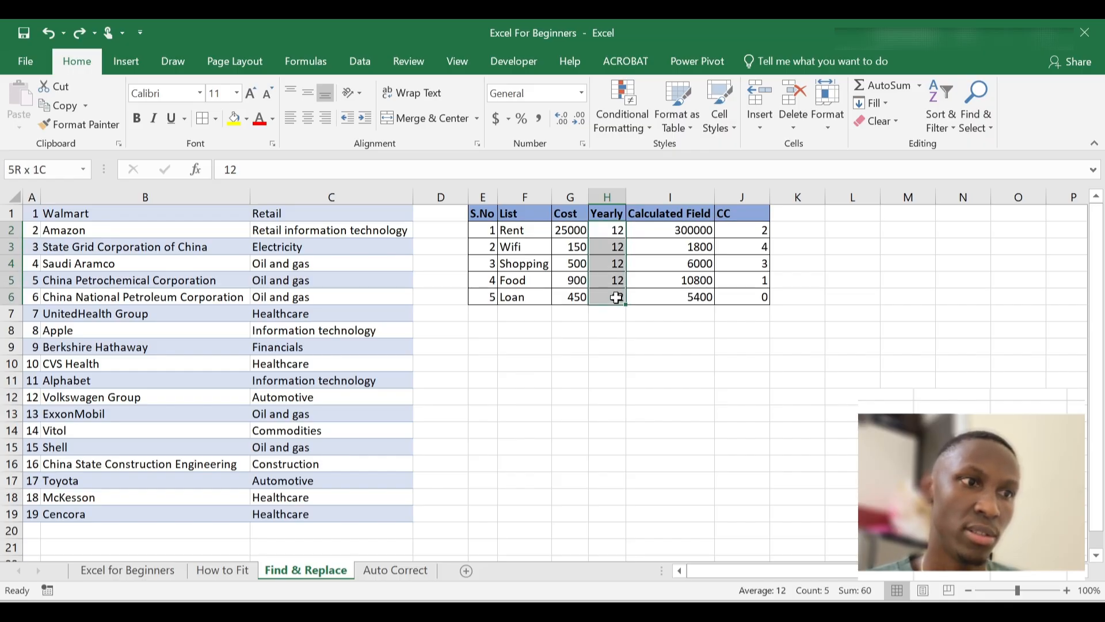
left_click(607, 195)
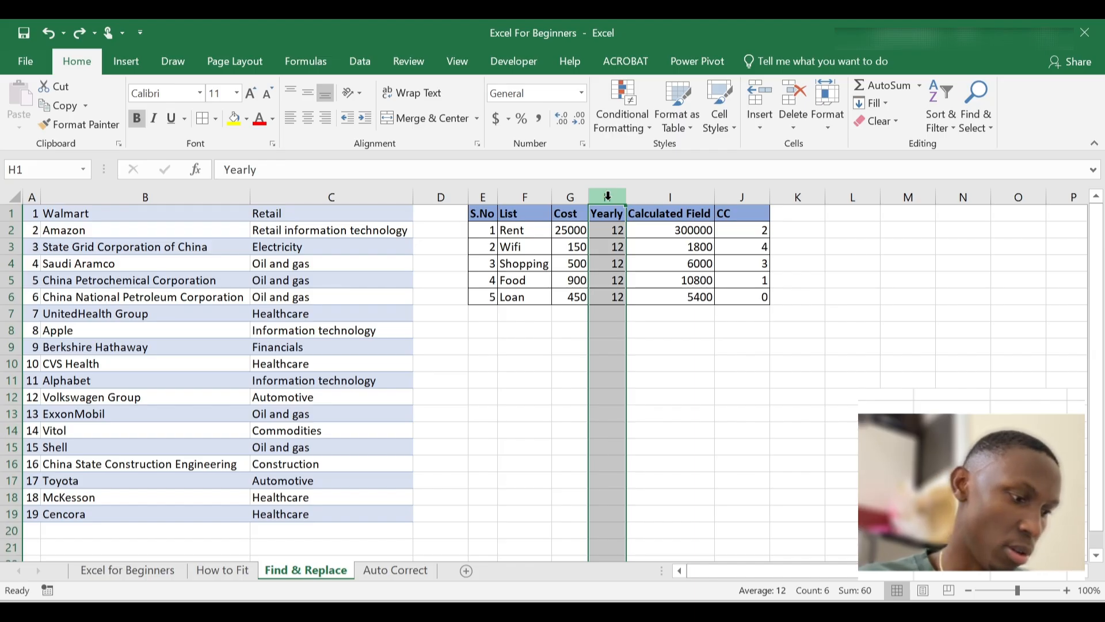
key("ctrl+h")
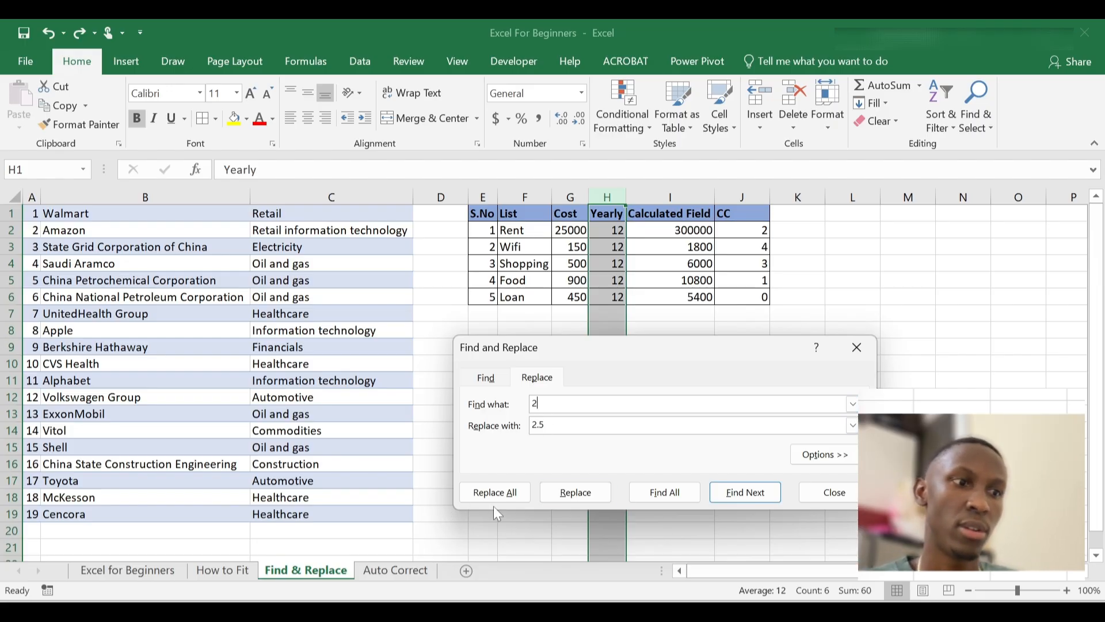
Replace all 2s with 2.5 in column H only, making Yearly 12.5 and Rent 312500
left_click(506, 497)
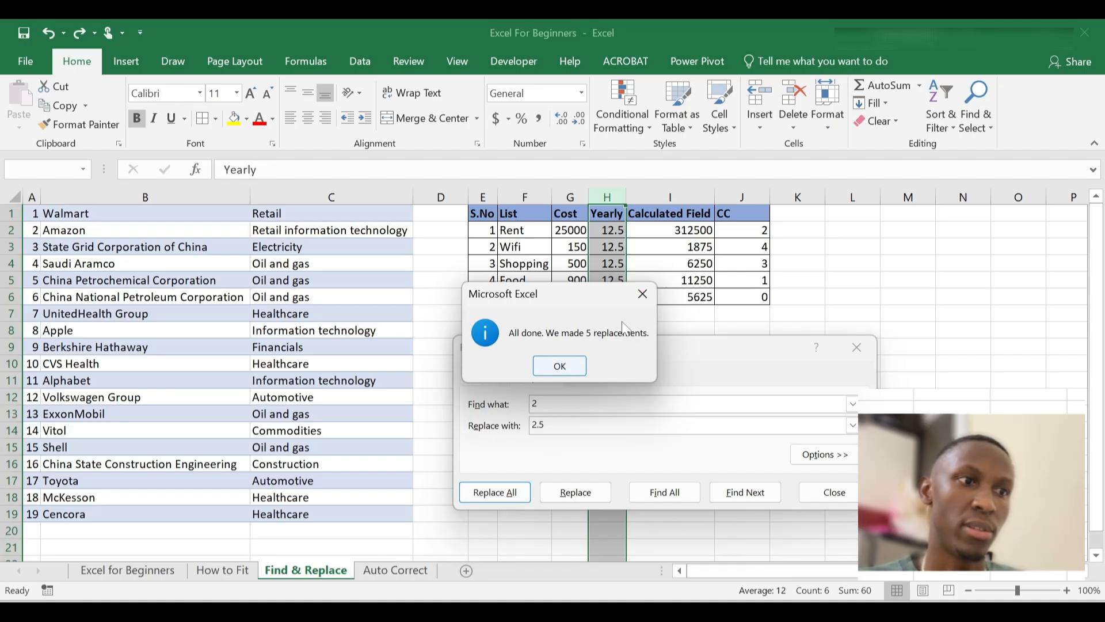
left_click(570, 366)
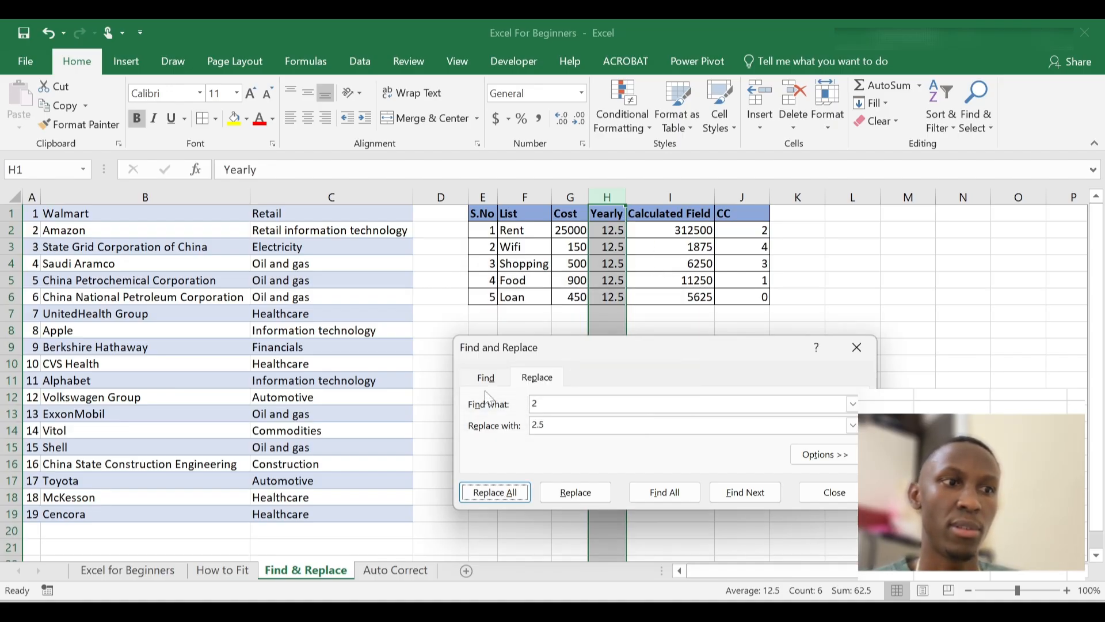
left_click(855, 347)
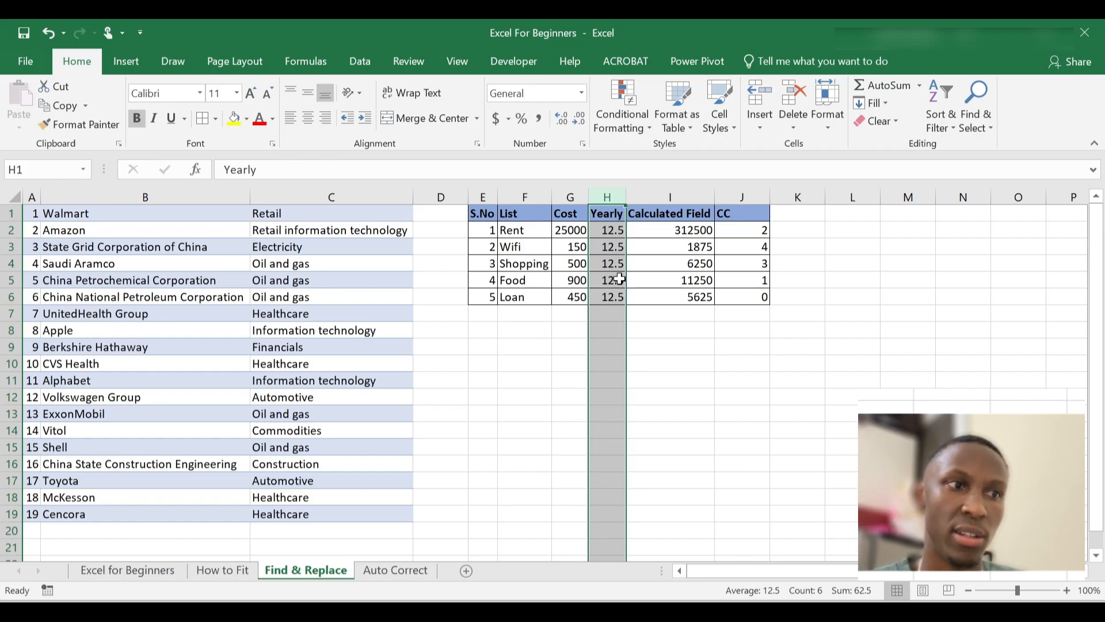
left_click(667, 352)
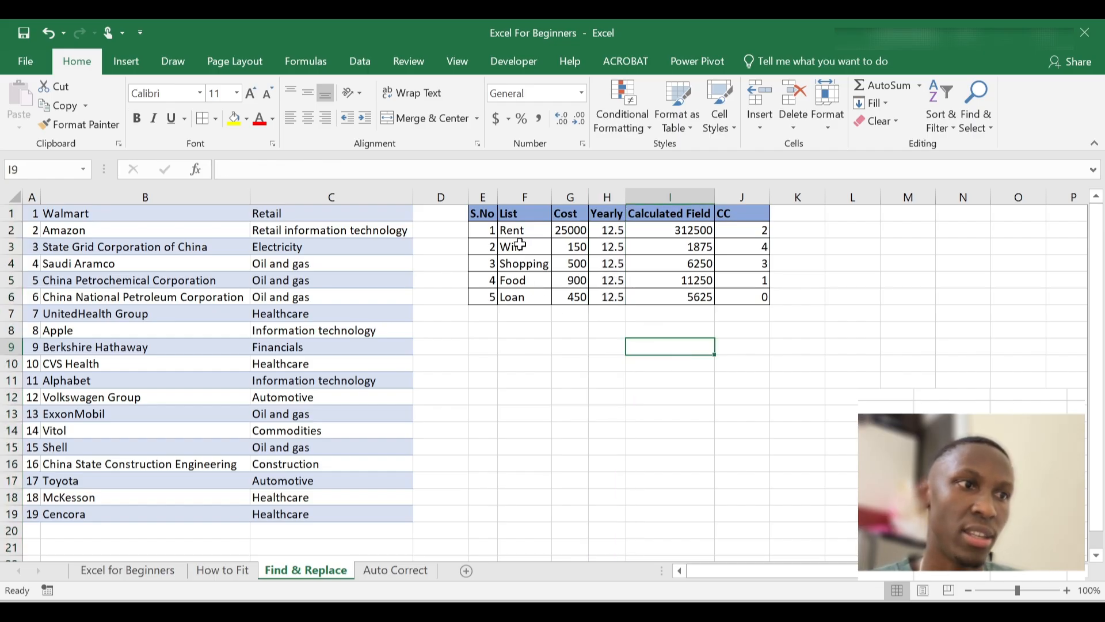
Inspect the Yearly column, the Calculated Field formula in I4, and the CC column values
left_click(607, 214)
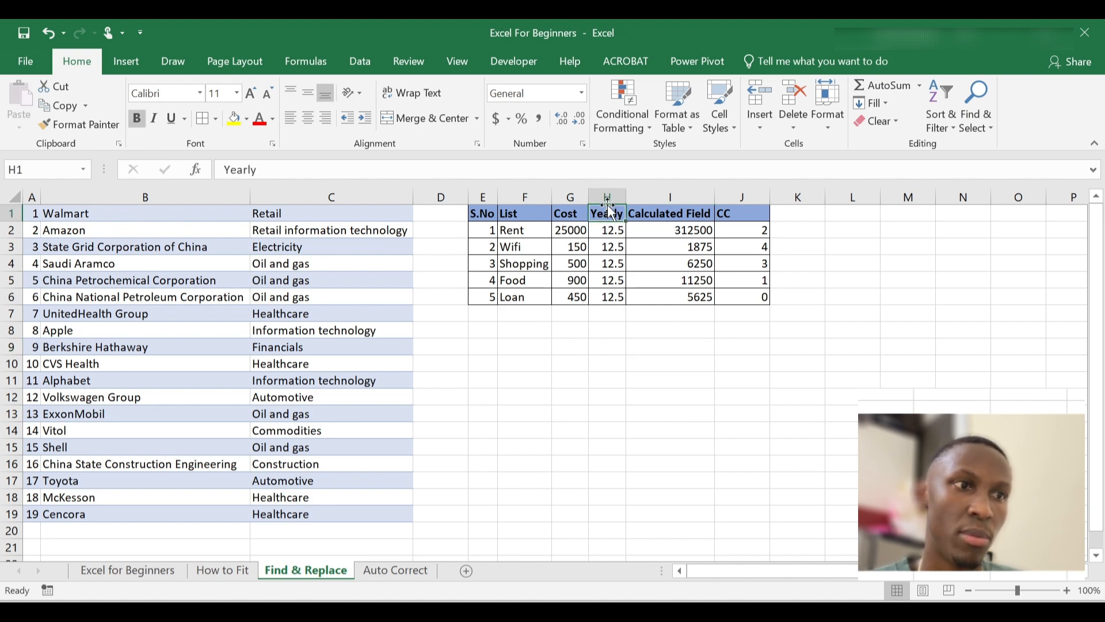
left_click(607, 197)
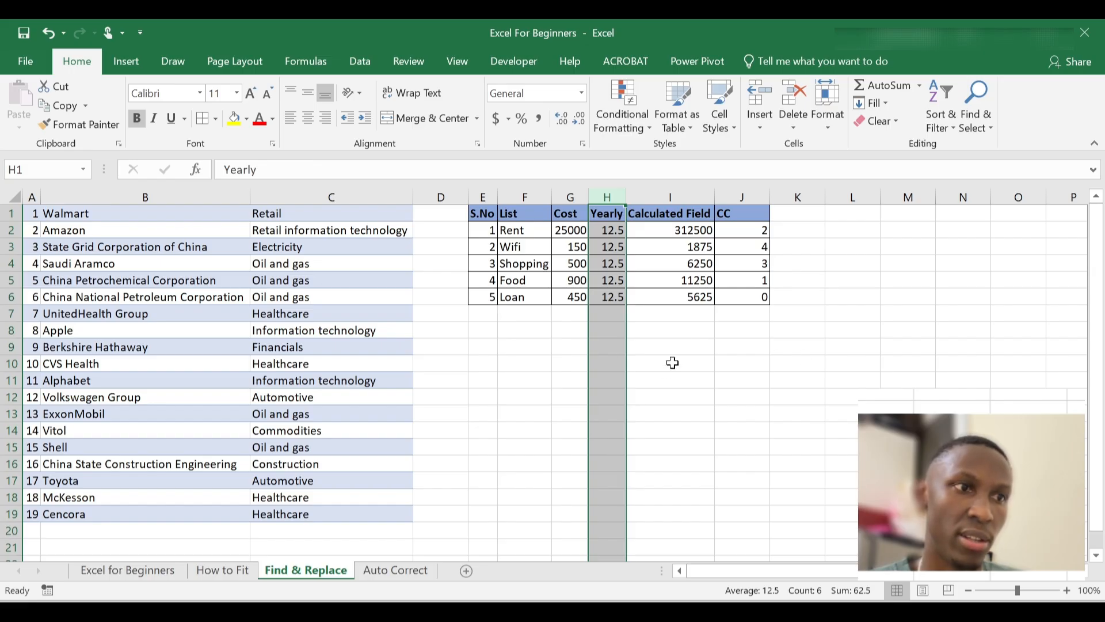
left_click(679, 268)
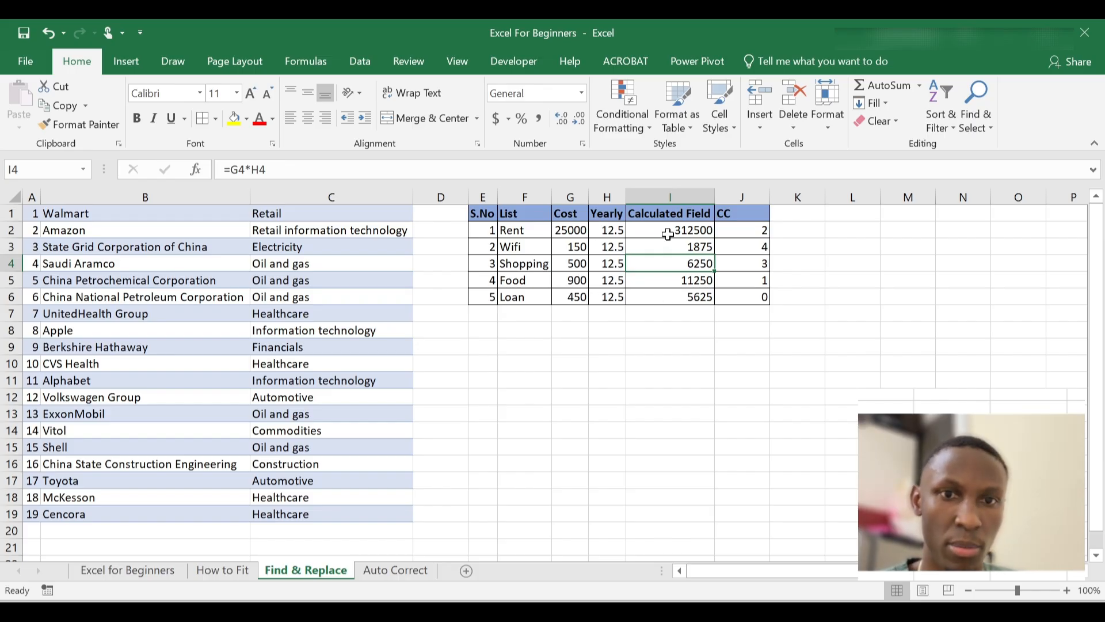
left_click(732, 229)
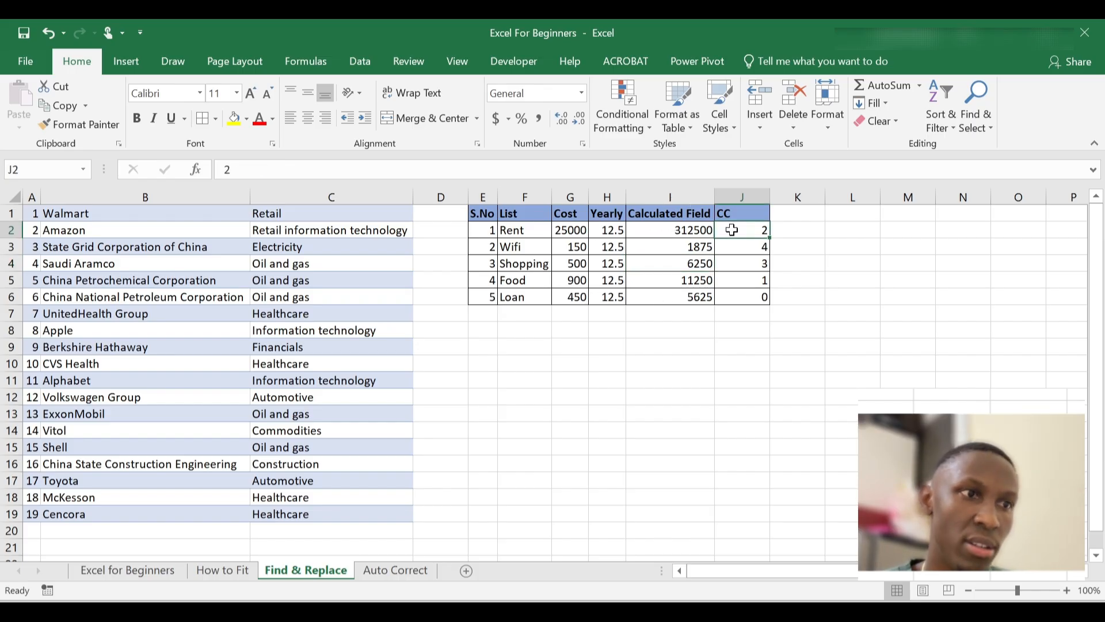
left_click(748, 199)
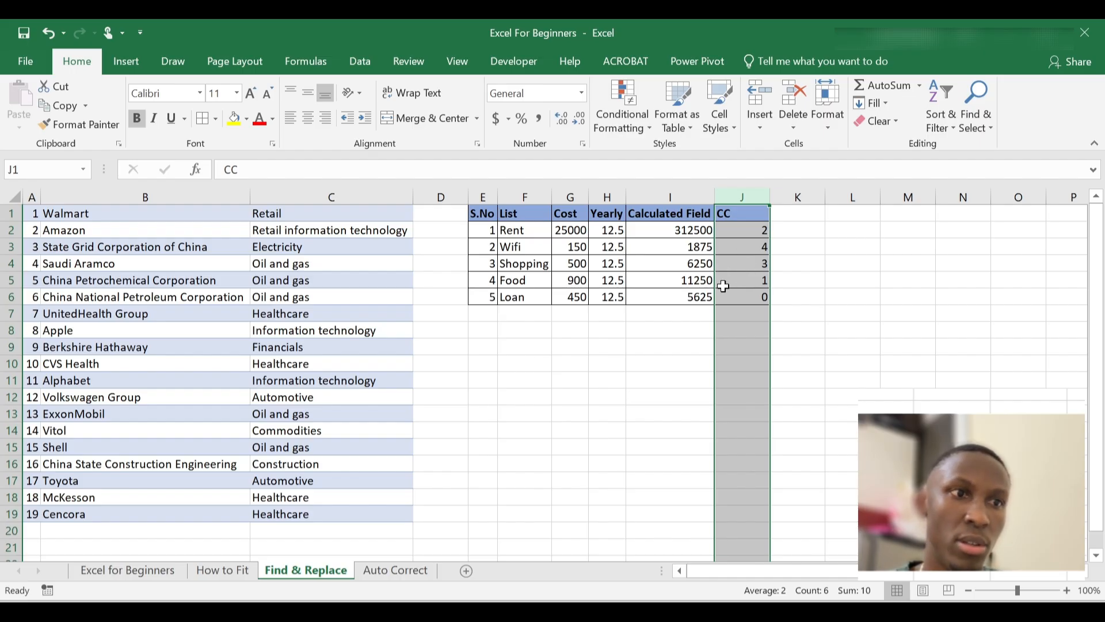
left_click(656, 318)
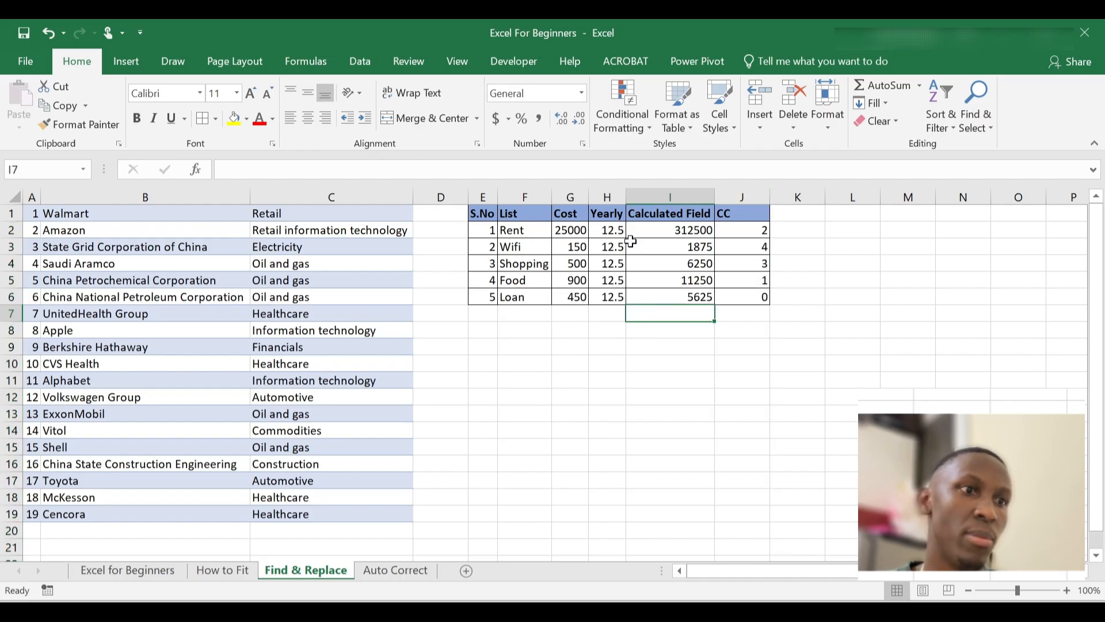
Undo the Yearly change back to 12, then switch to the Auto Correct sheet
key("ctrl+z")
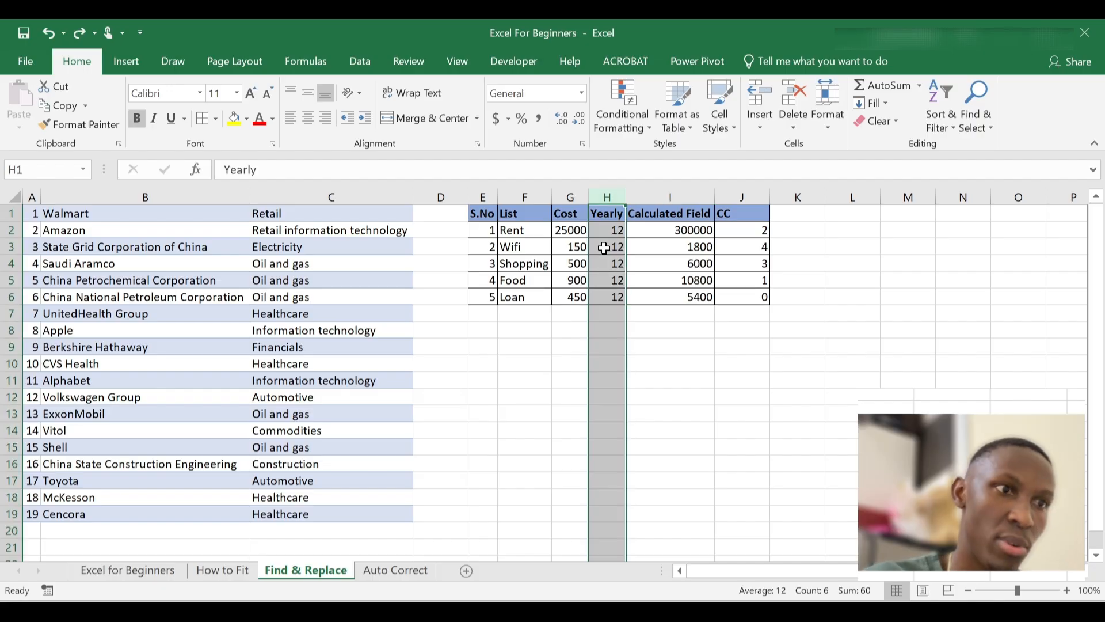
left_click(649, 315)
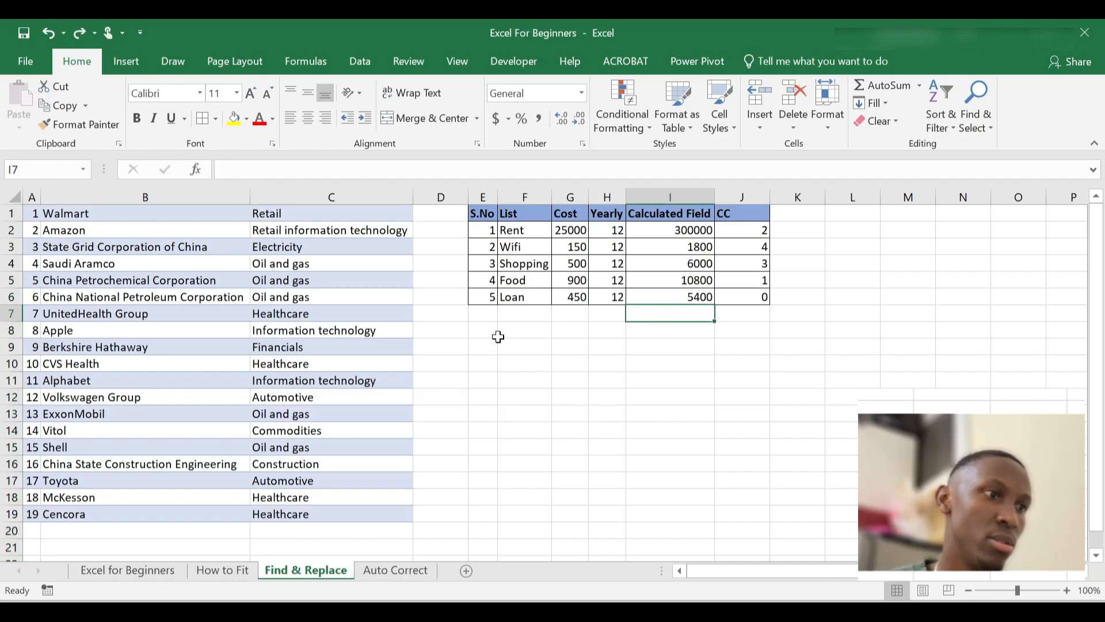
scroll(518, 339, "down", 3)
scroll(518, 338, "up", 3)
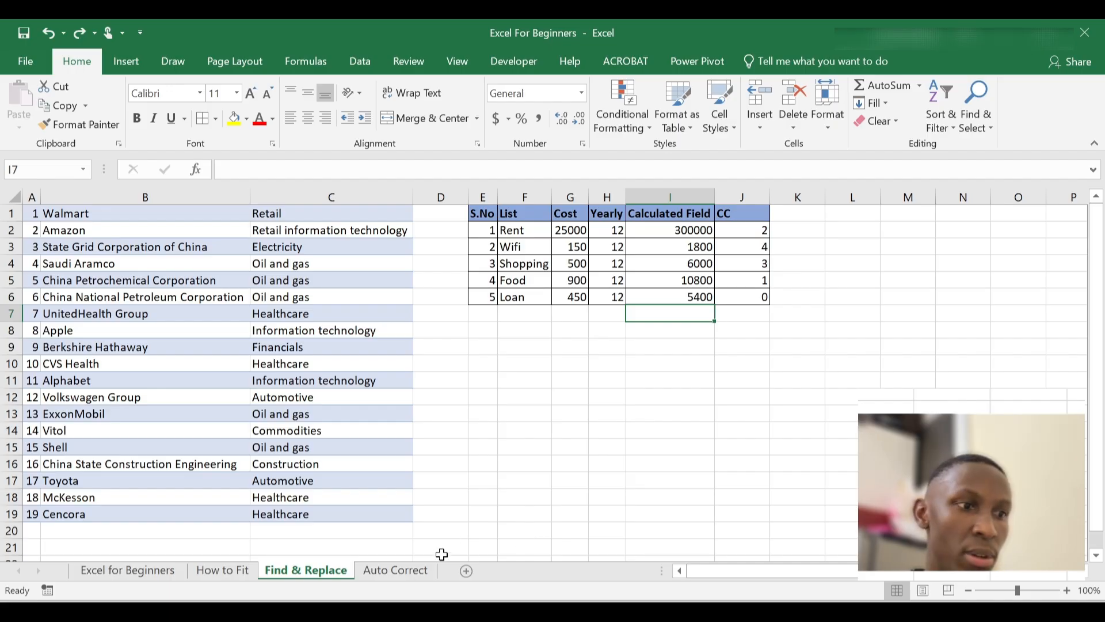
left_click(396, 577)
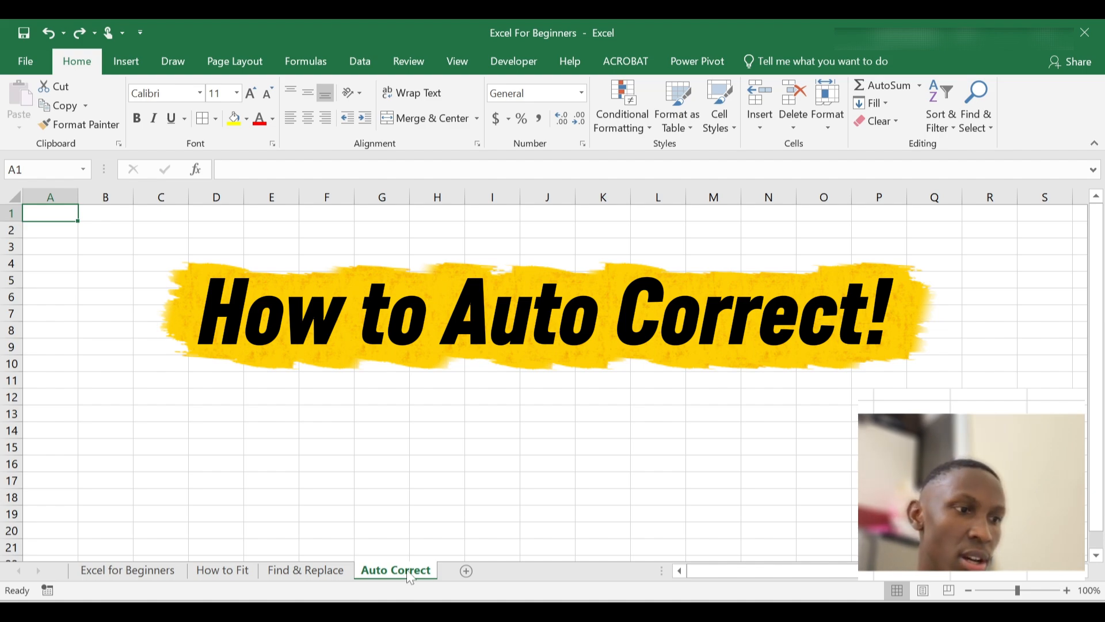
Type 'Digital Life With Joel' into cell A1 of the Auto Correct sheet
left_click(336, 572)
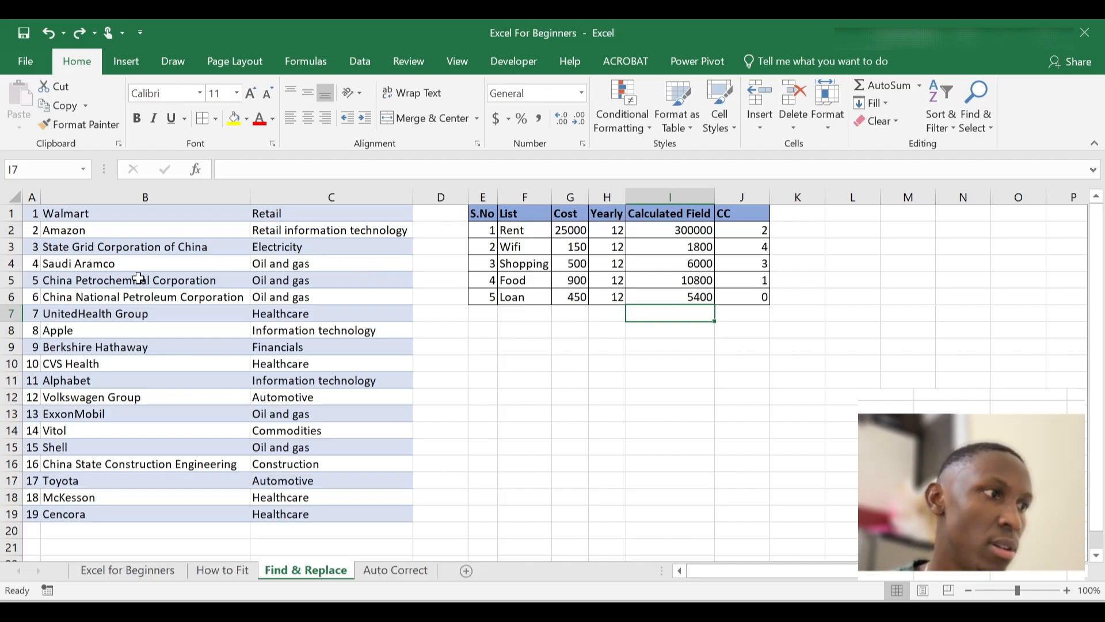
left_click(397, 570)
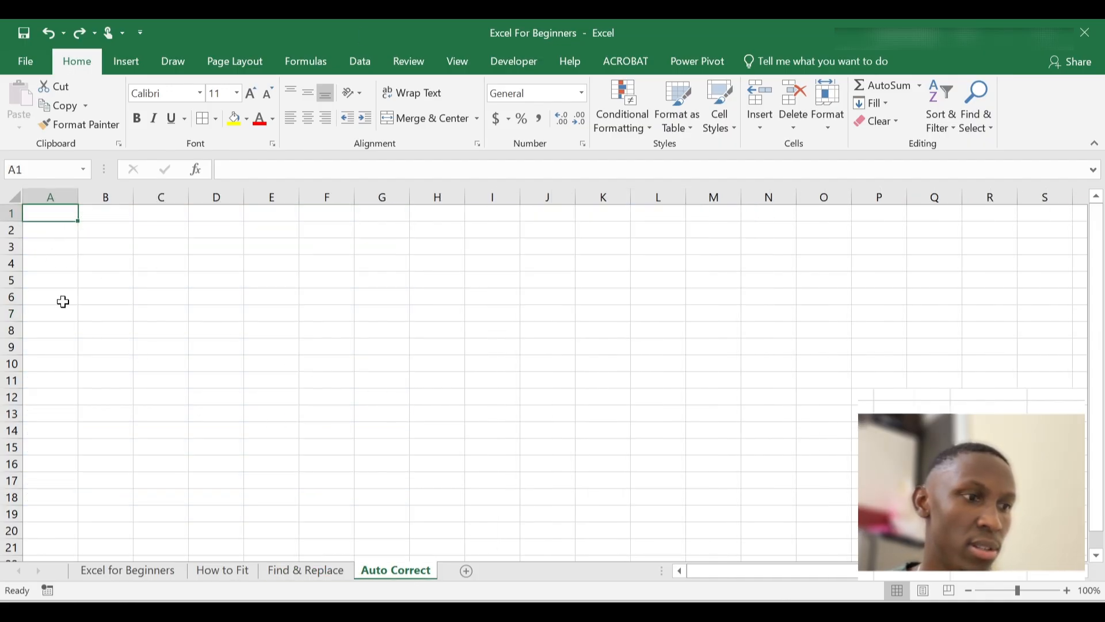
left_click(49, 227)
left_click(53, 216)
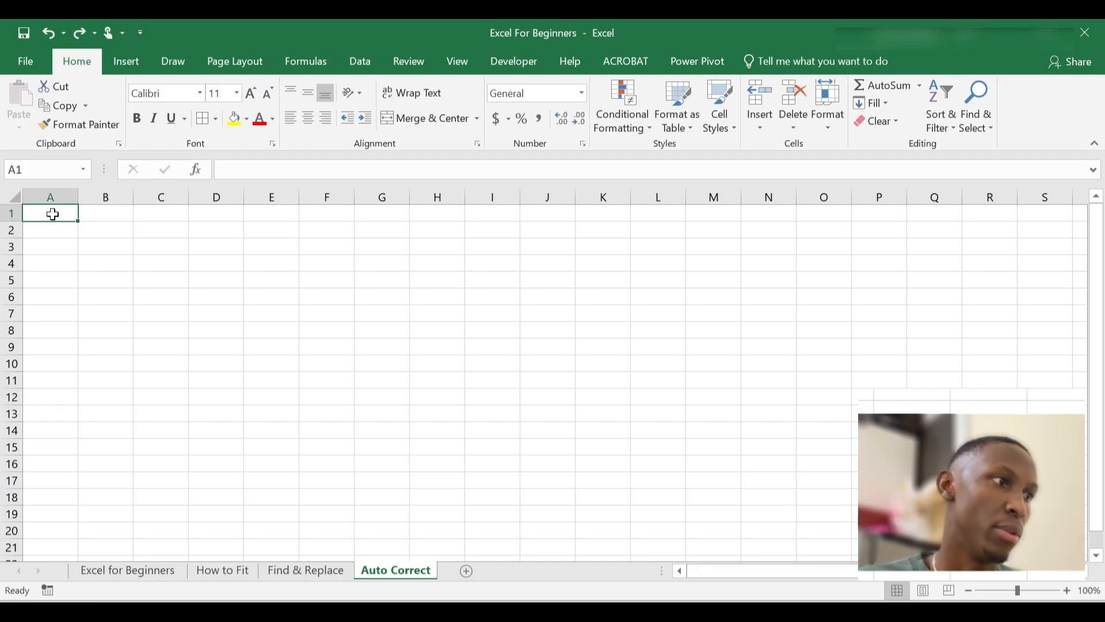
type("Digital Life")
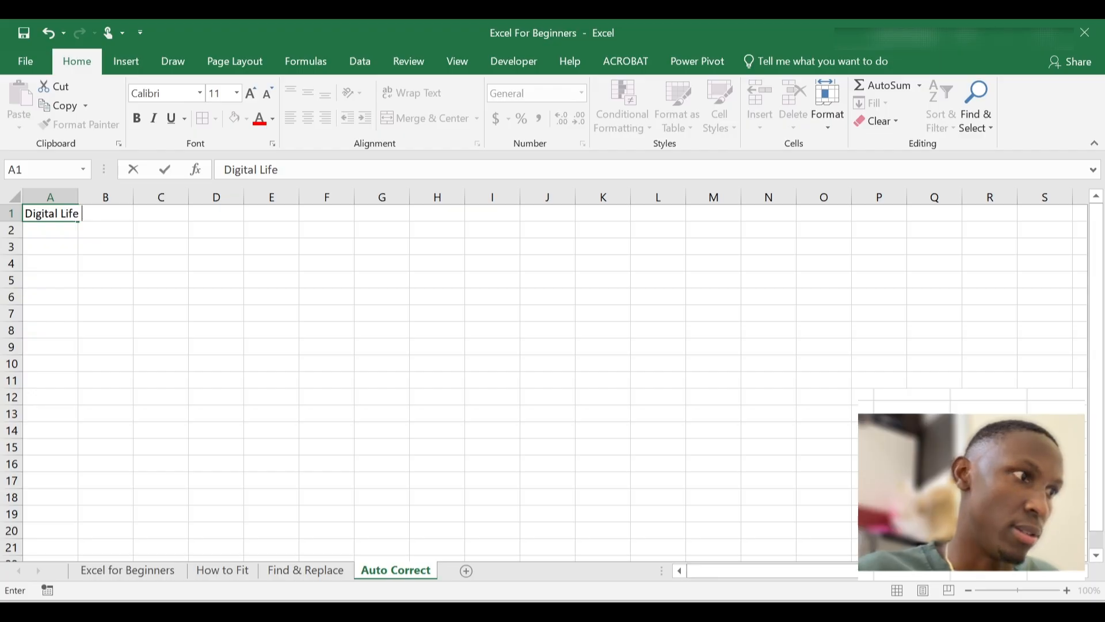
type("With Joel")
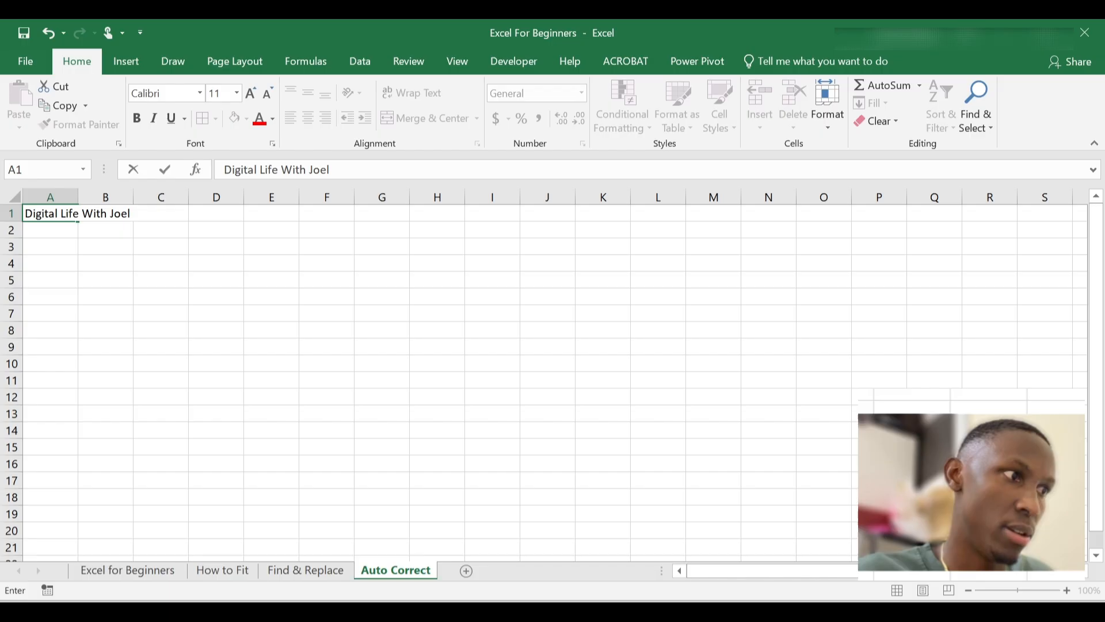
key("Return")
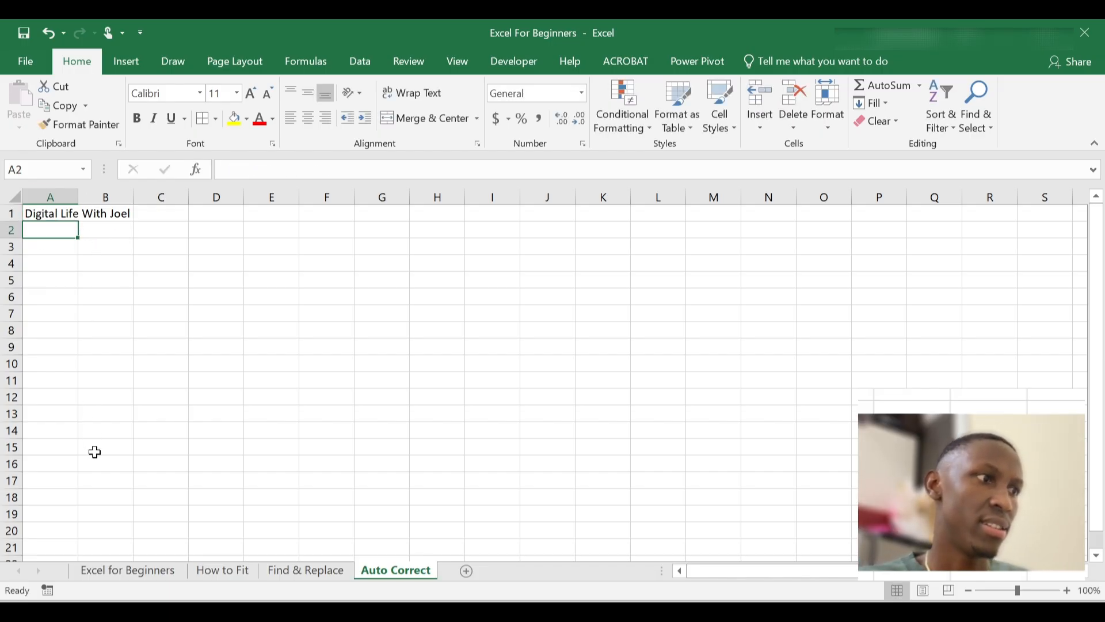
Check the full text stored in A1, then move to empty cell A2
left_click(59, 214)
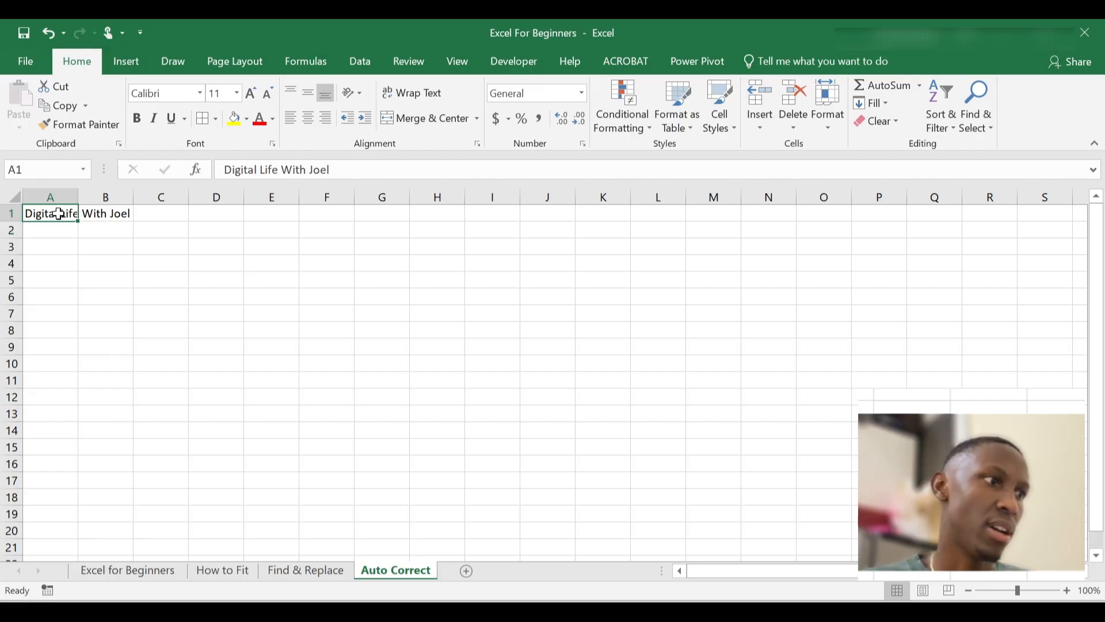
left_click(56, 232)
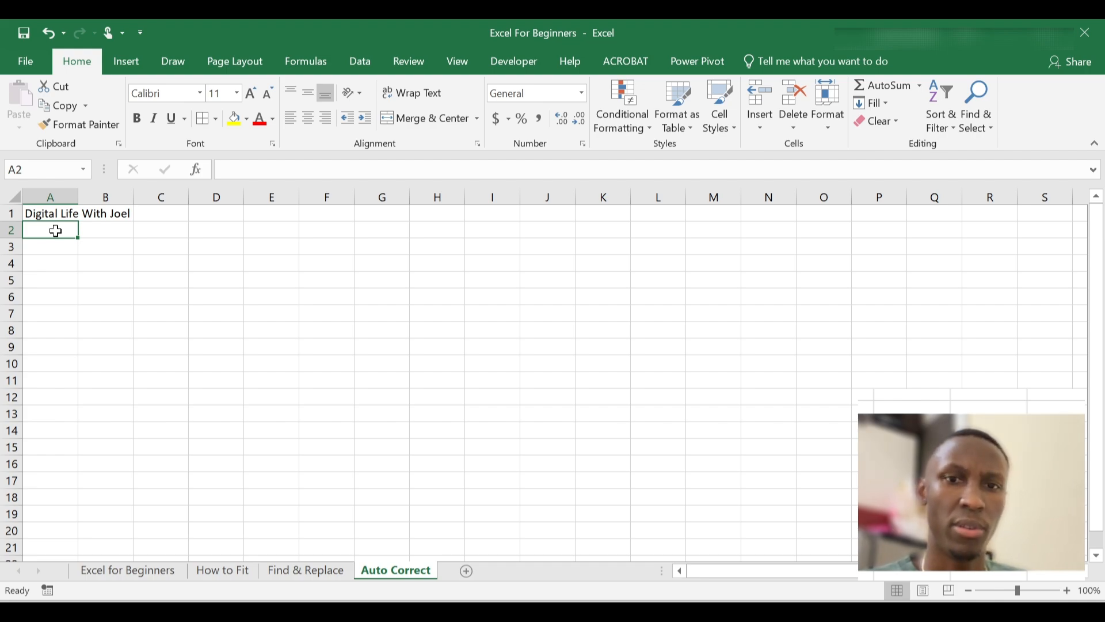
left_click(48, 213)
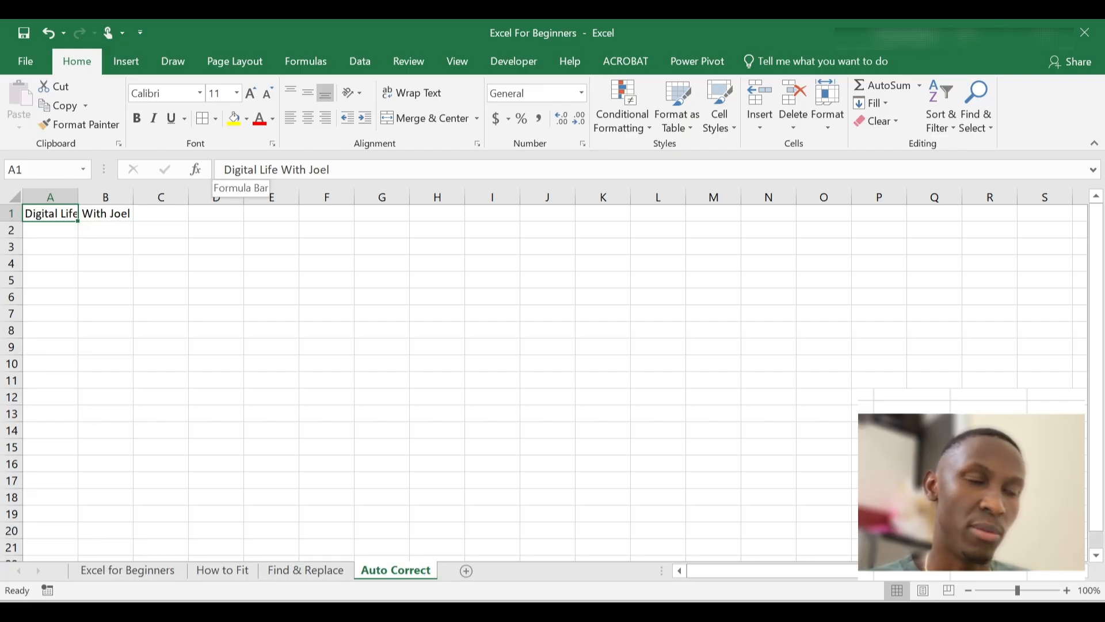
left_click(50, 234)
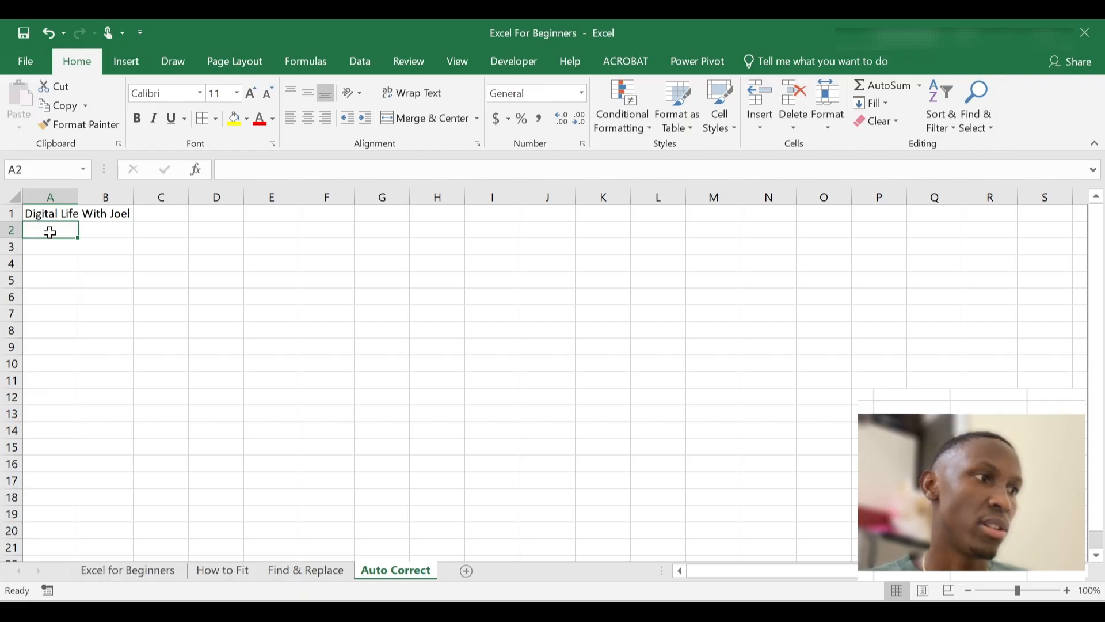
Enter 'DLJ' in A2 and compare it against the full phrase in A1
type("D")
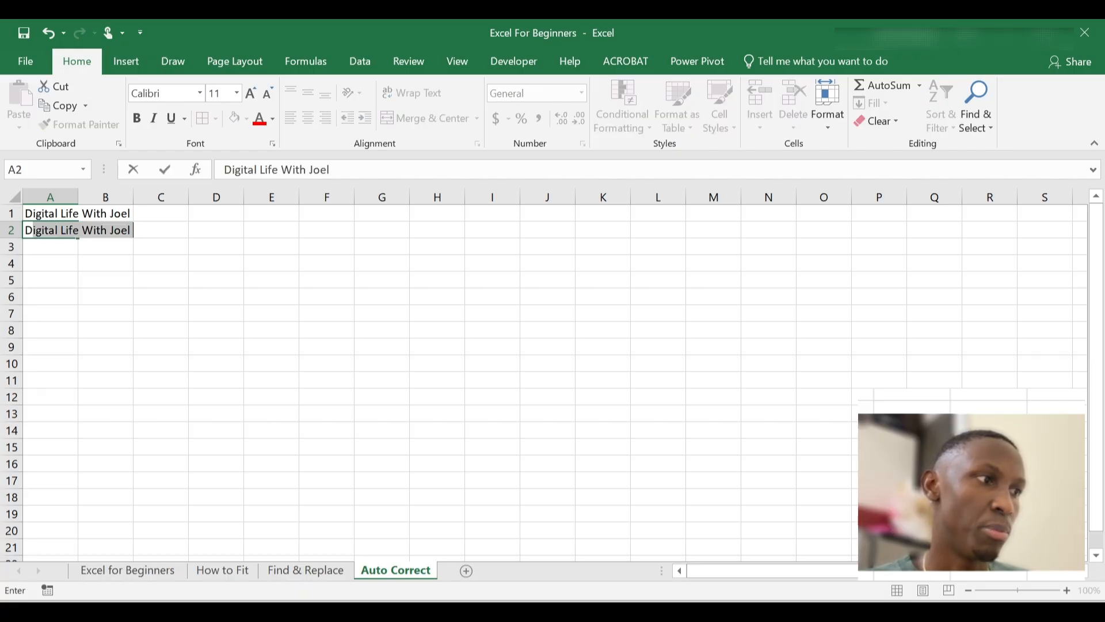
type("L")
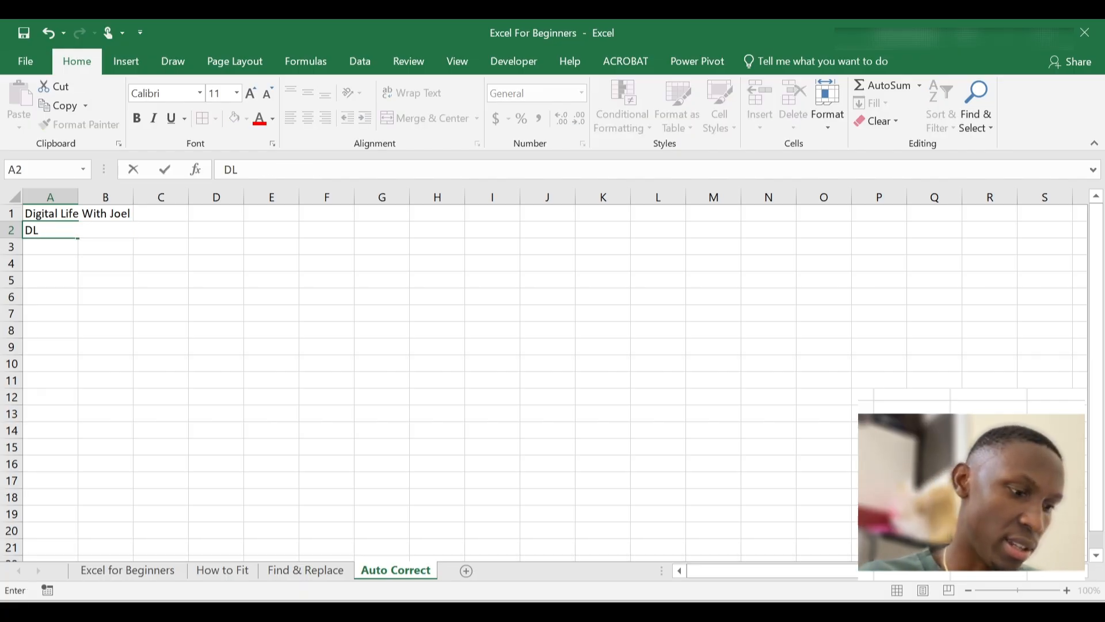
type("J")
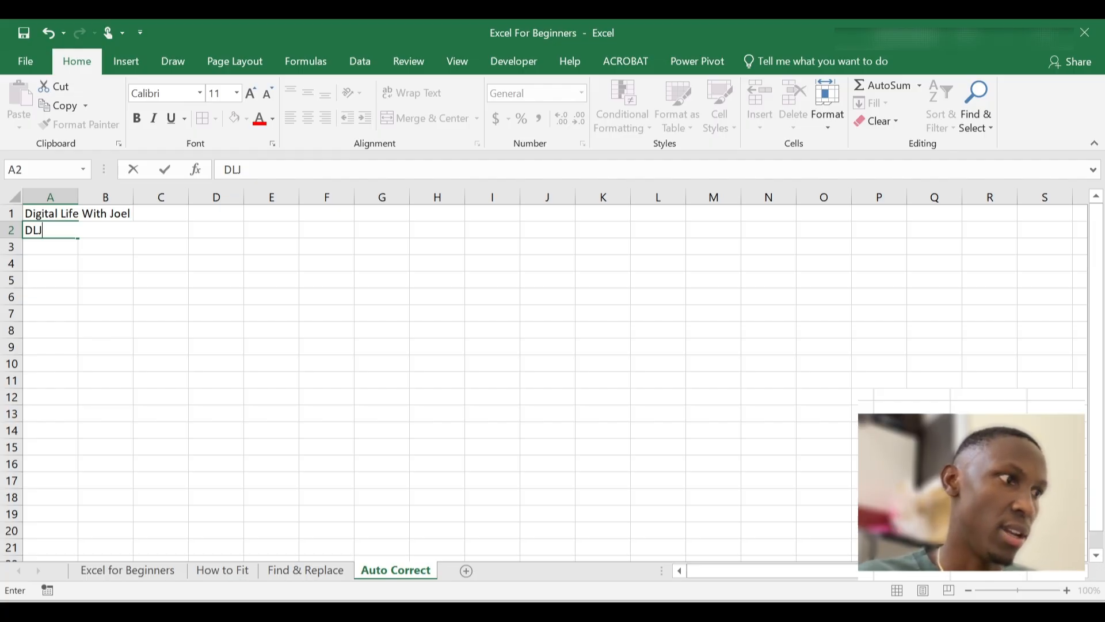
key("Return")
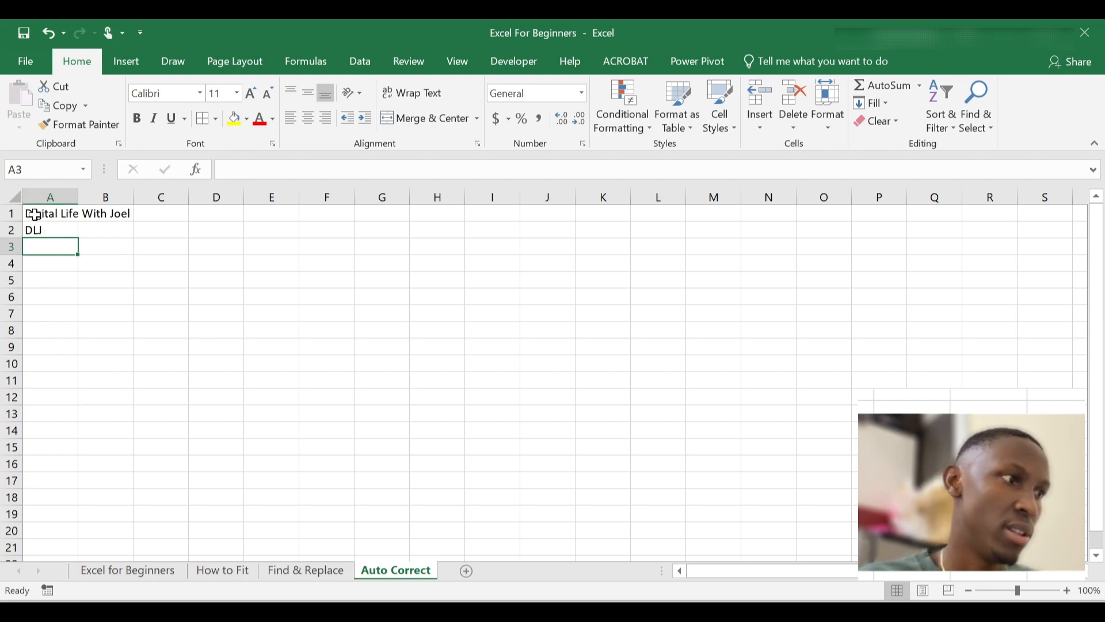
left_click(47, 215)
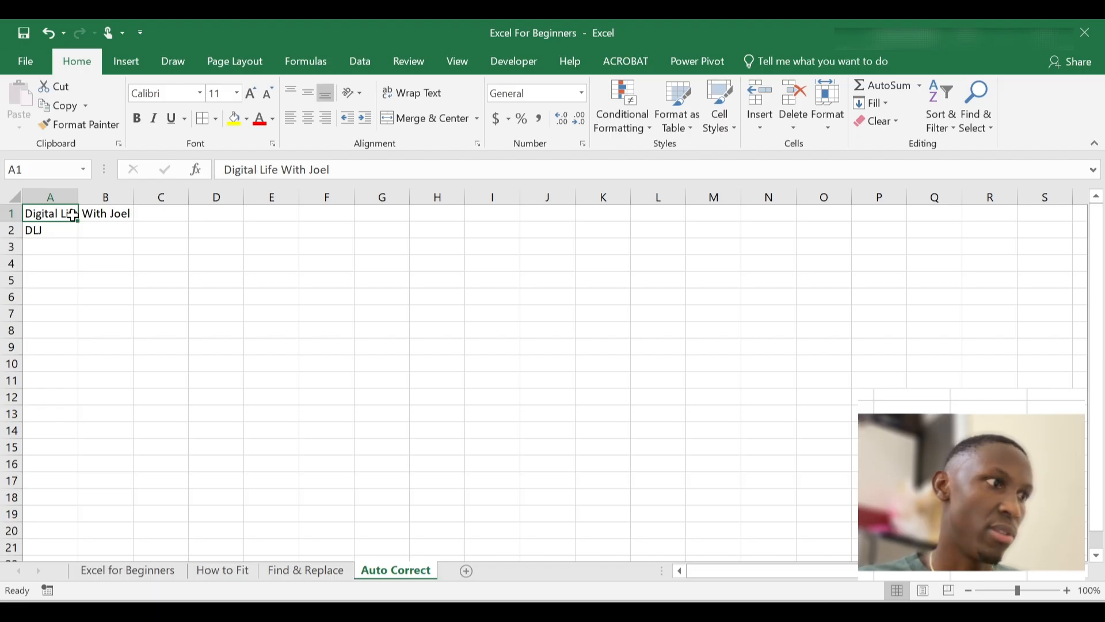
left_click(53, 229)
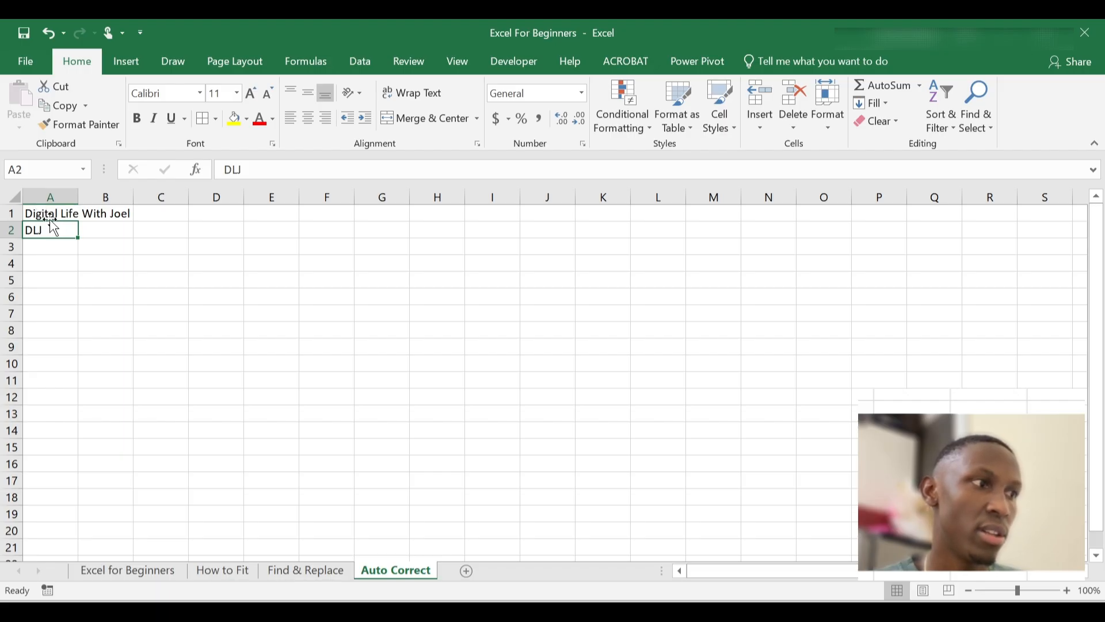
left_click(68, 214)
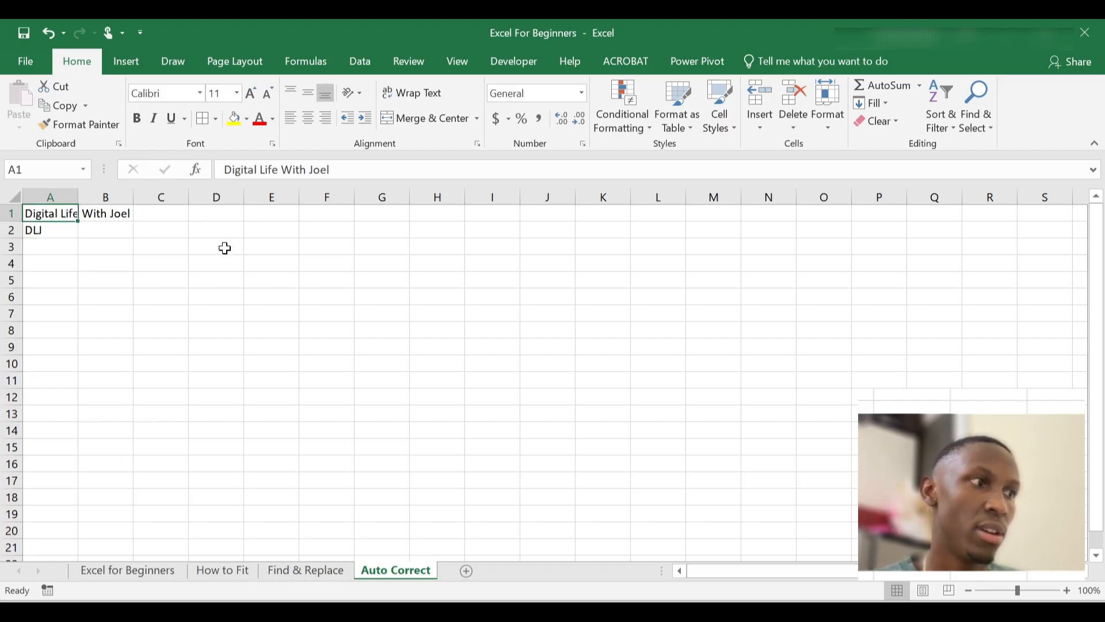
left_click(73, 230)
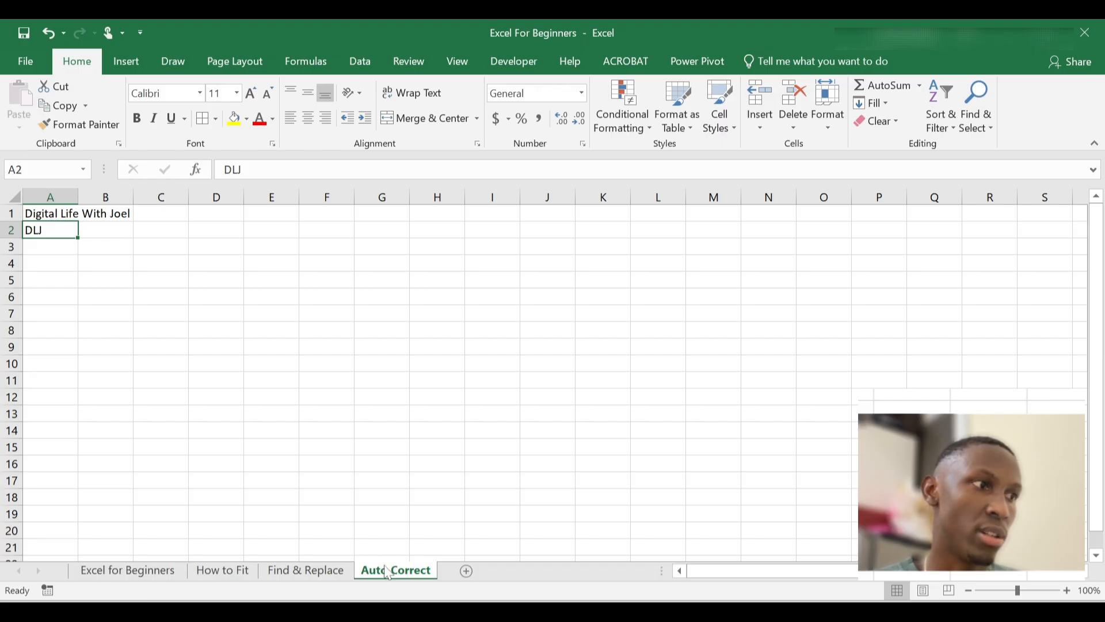
left_click(68, 264)
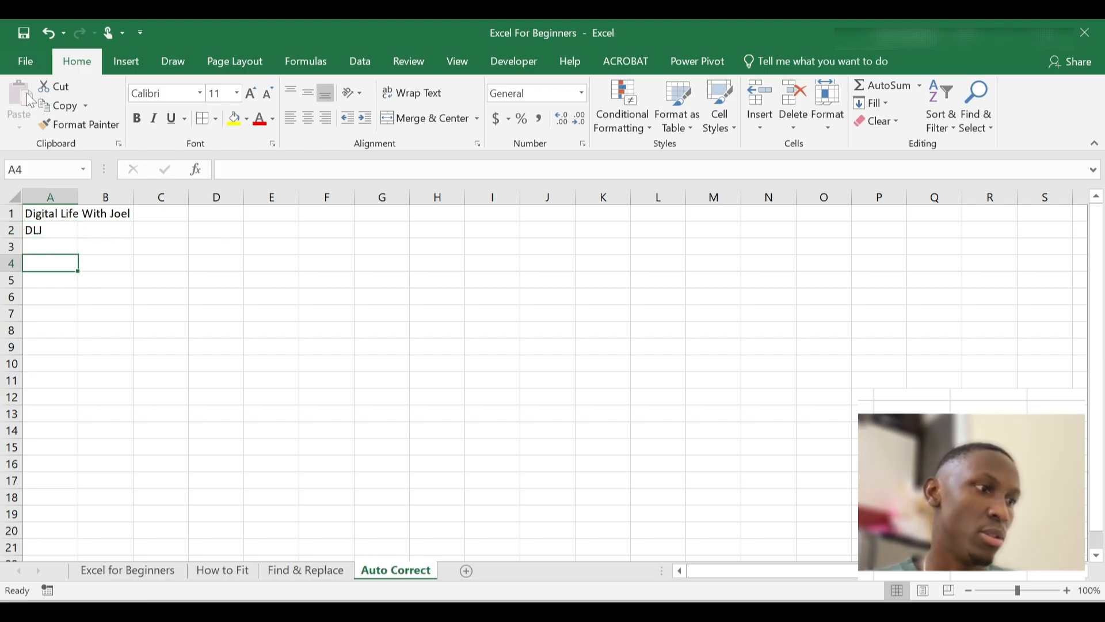
Open Excel Options from the File view and go to the Proofing page
left_click(23, 56)
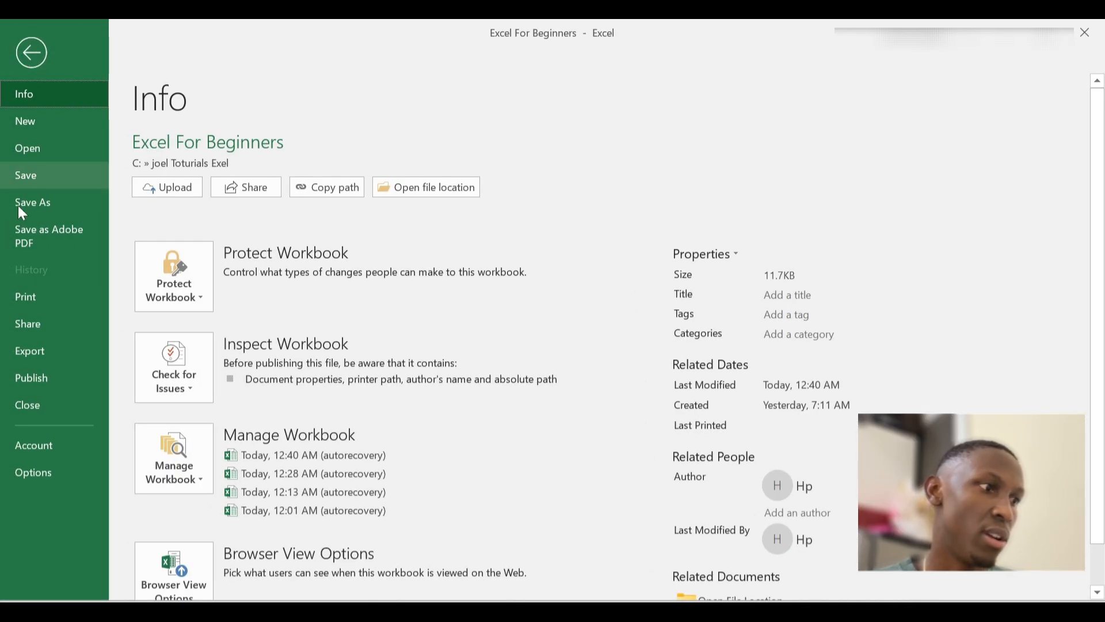
left_click(35, 472)
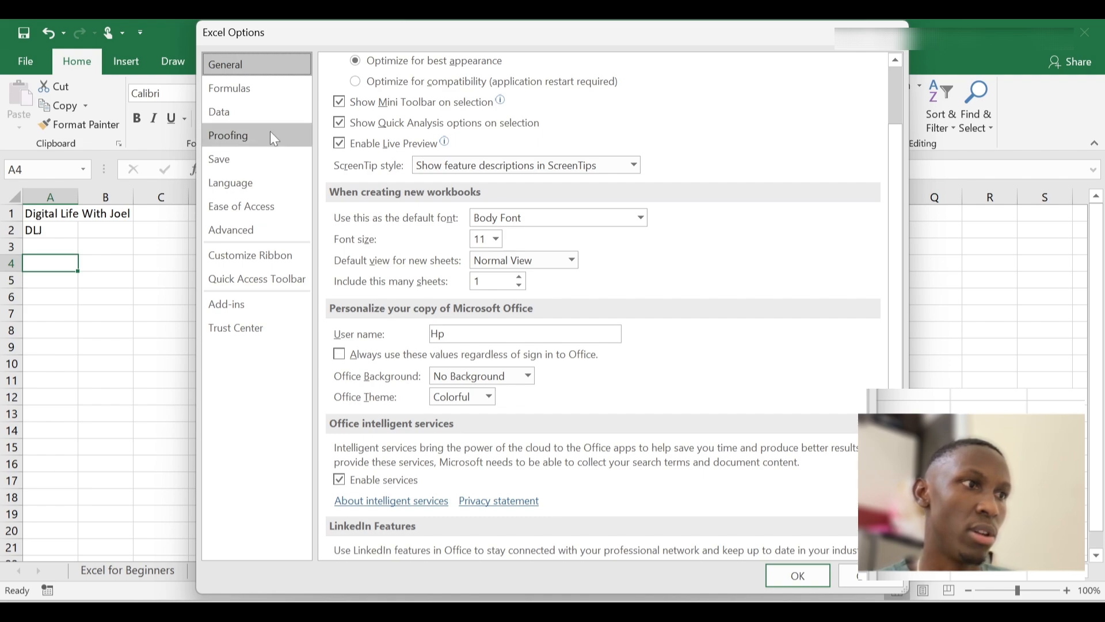
left_click(236, 138)
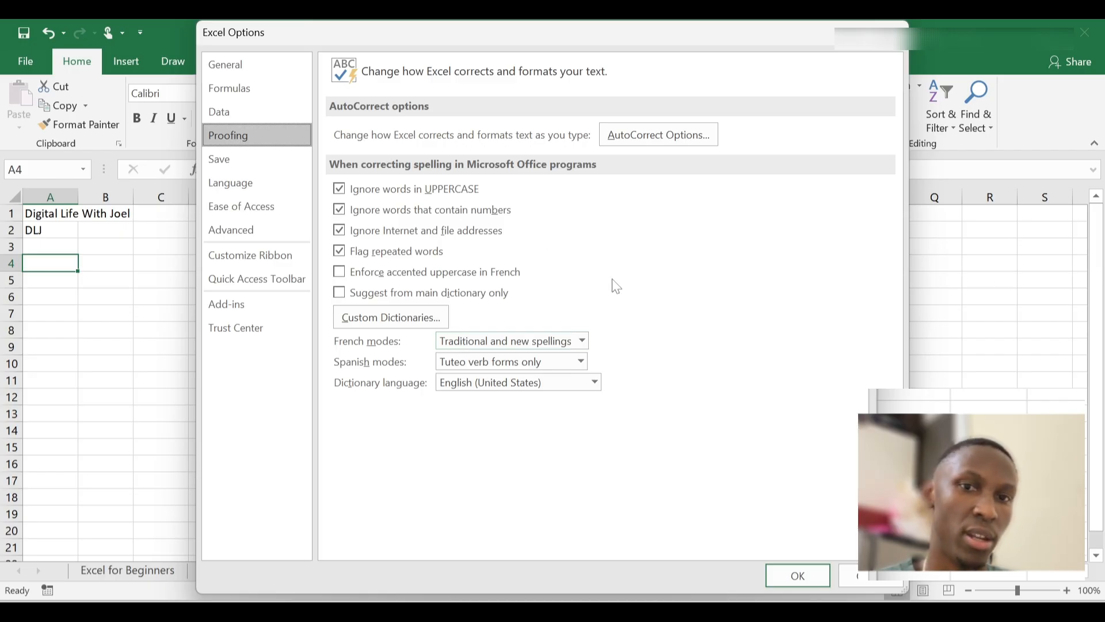
Add AutoCorrect entry 'DLJ' → 'Digital Life With Joel' and close both Options dialogs
left_click(666, 134)
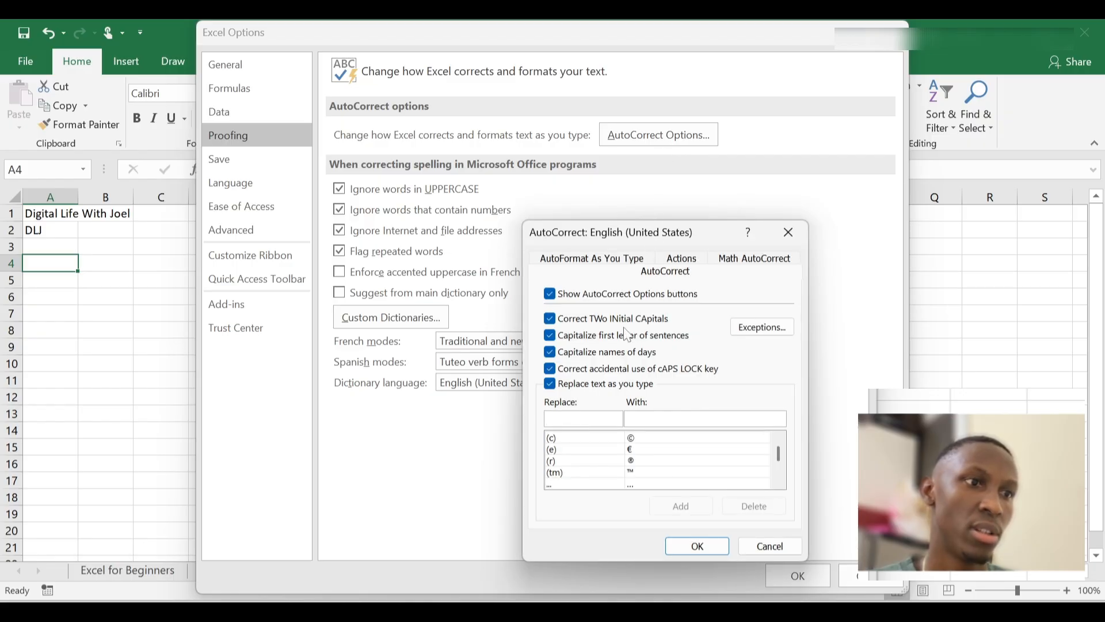
scroll(664, 453, "down", 8)
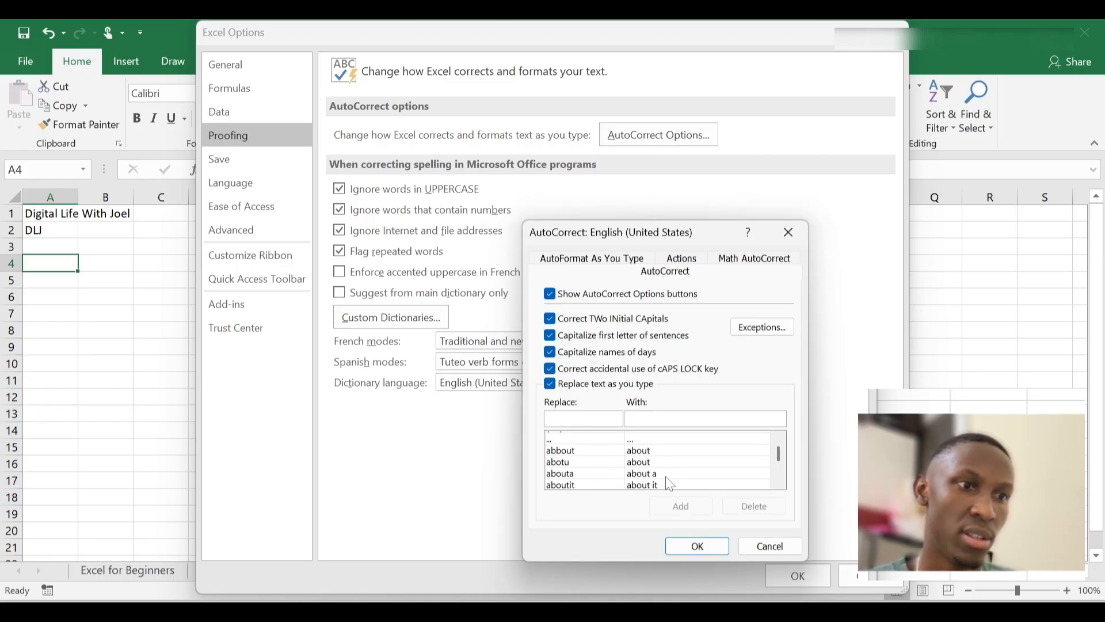
scroll(674, 452, "down", 6)
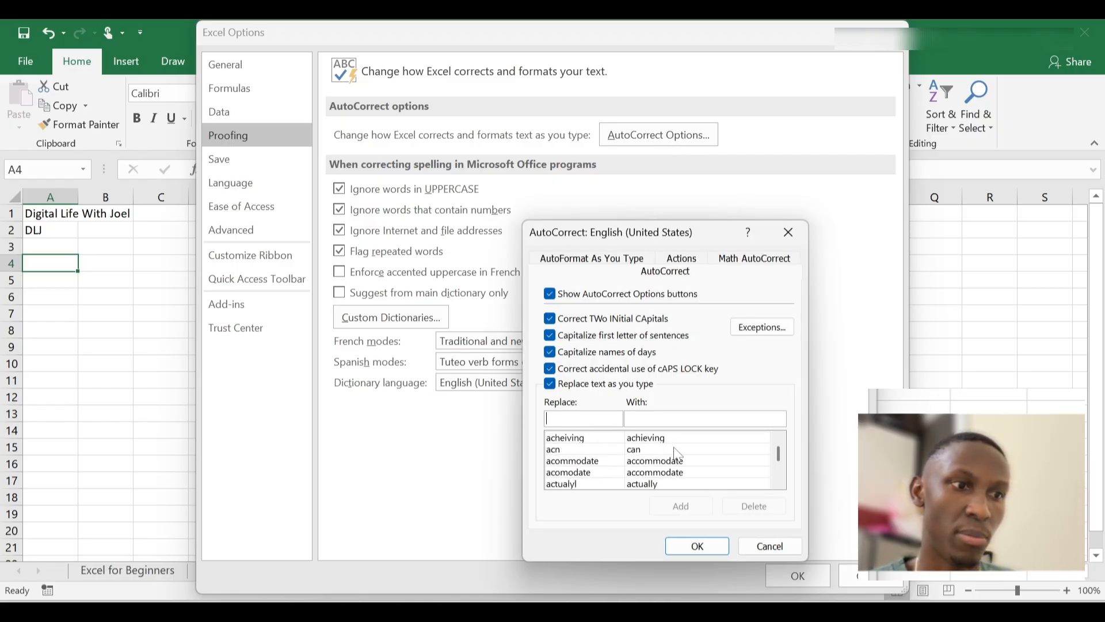
scroll(673, 452, "up", 5)
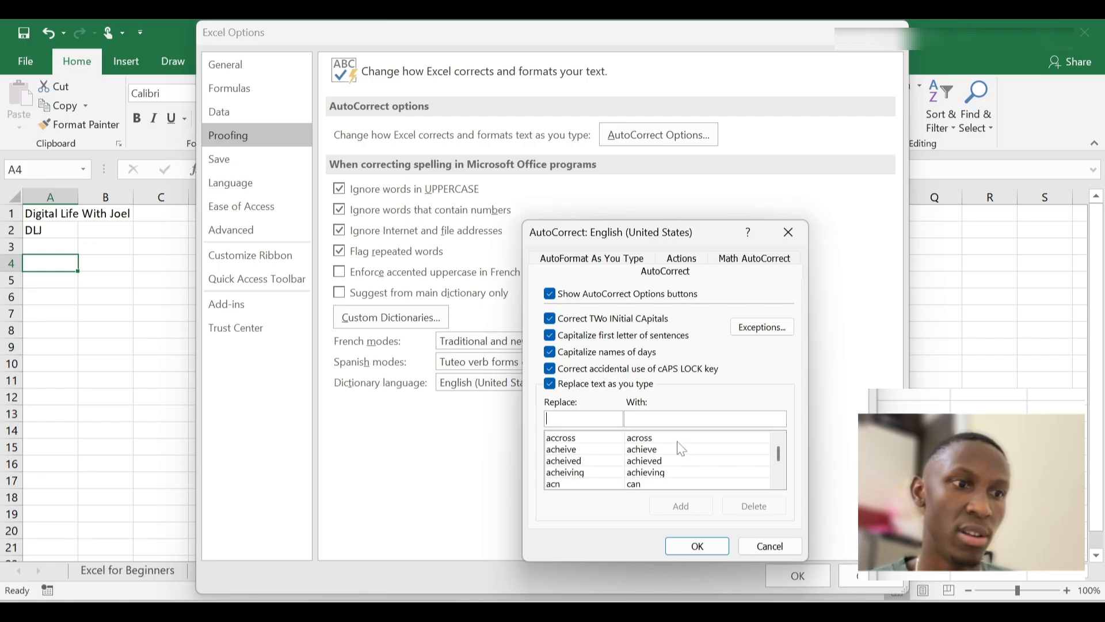
scroll(677, 449, "up", 10)
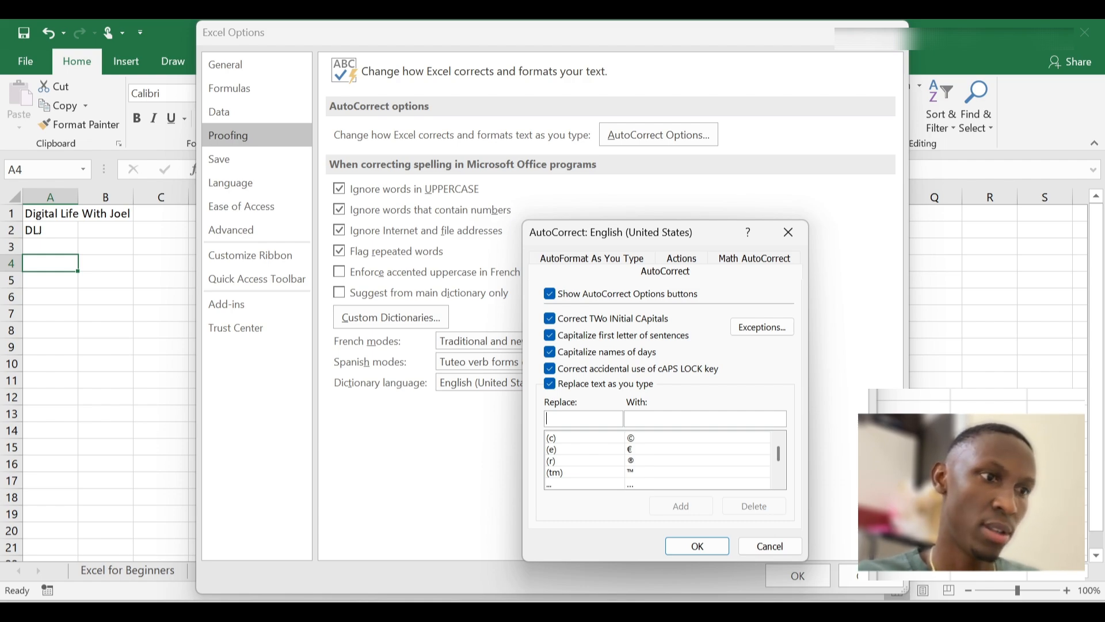
type("D")
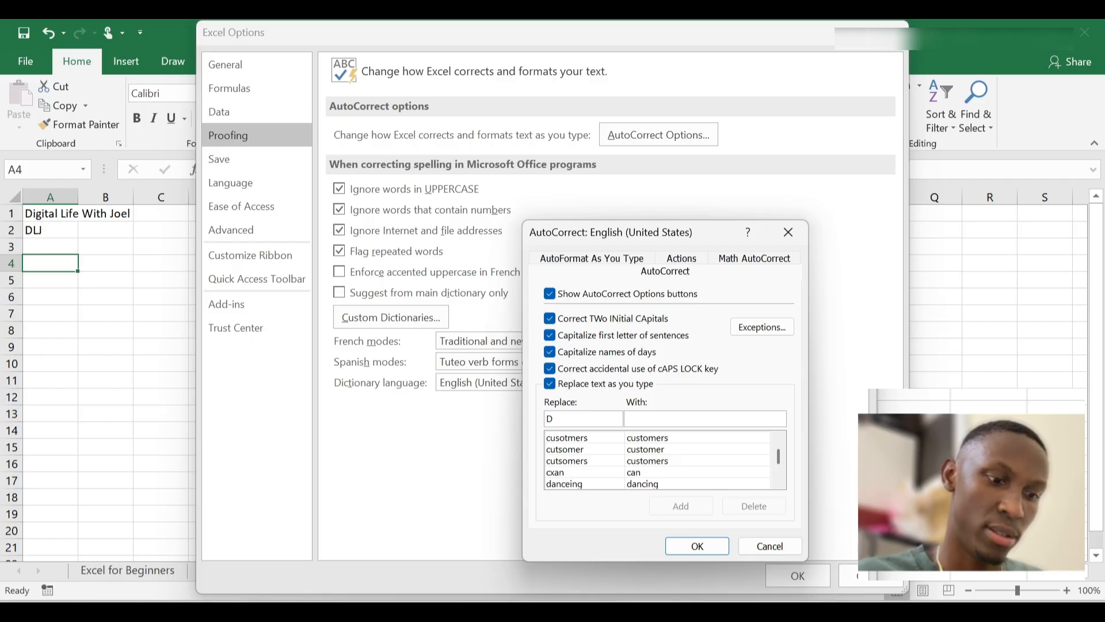
type("LJ")
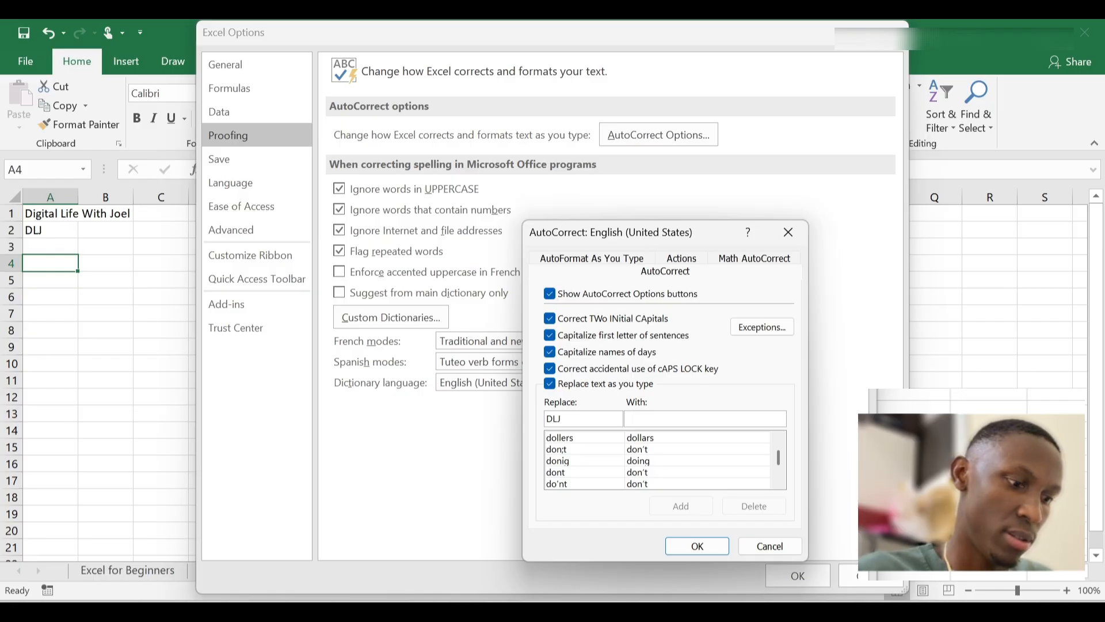
type("Di")
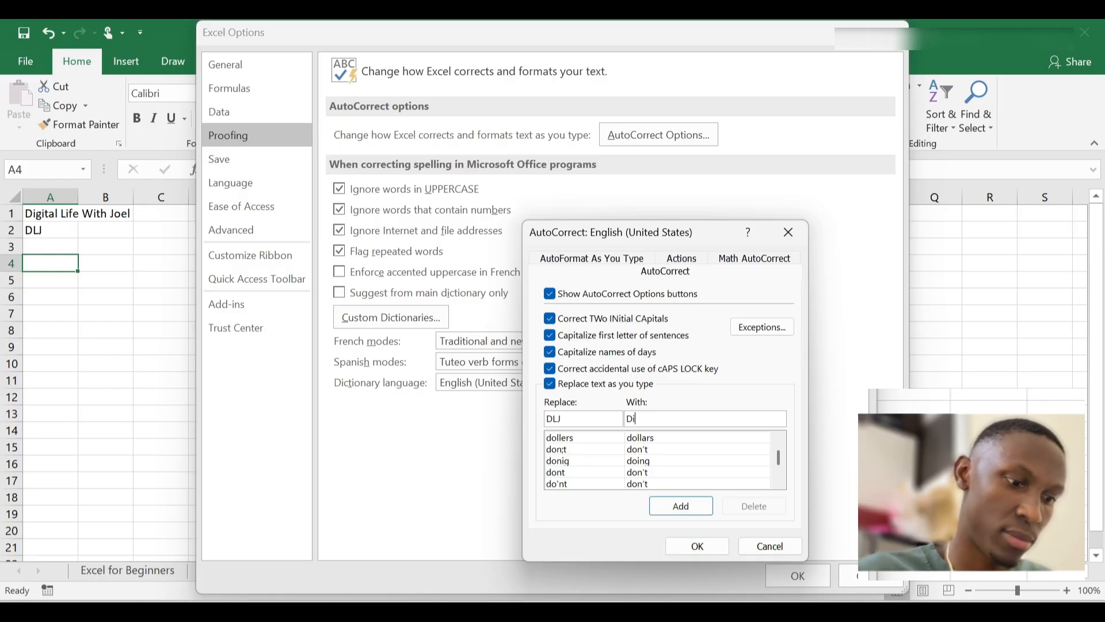
type("gital")
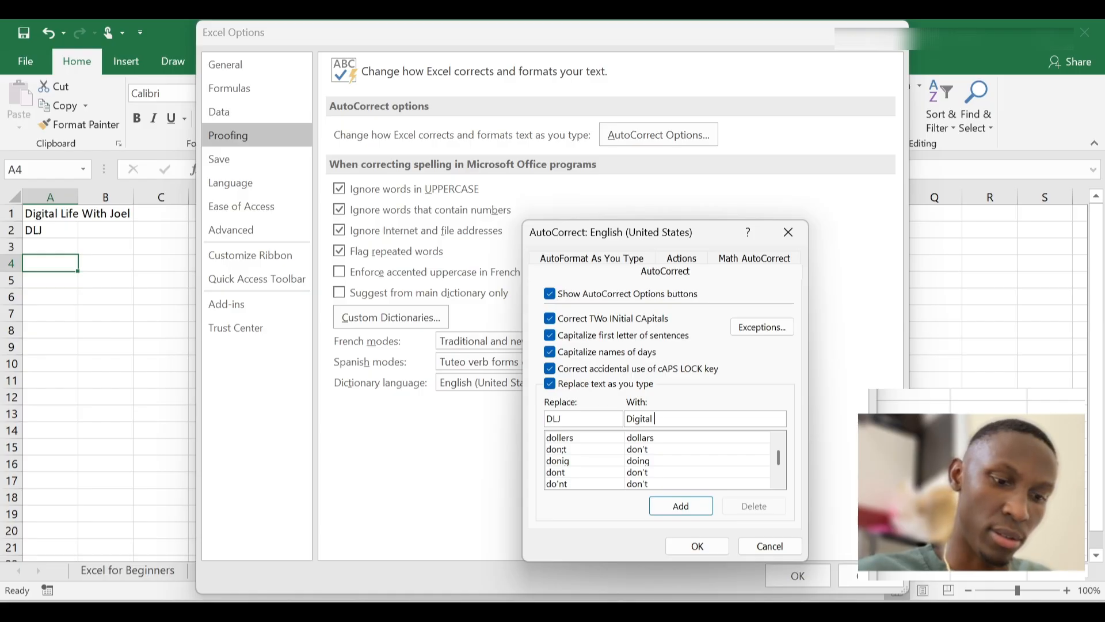
type(" Lif")
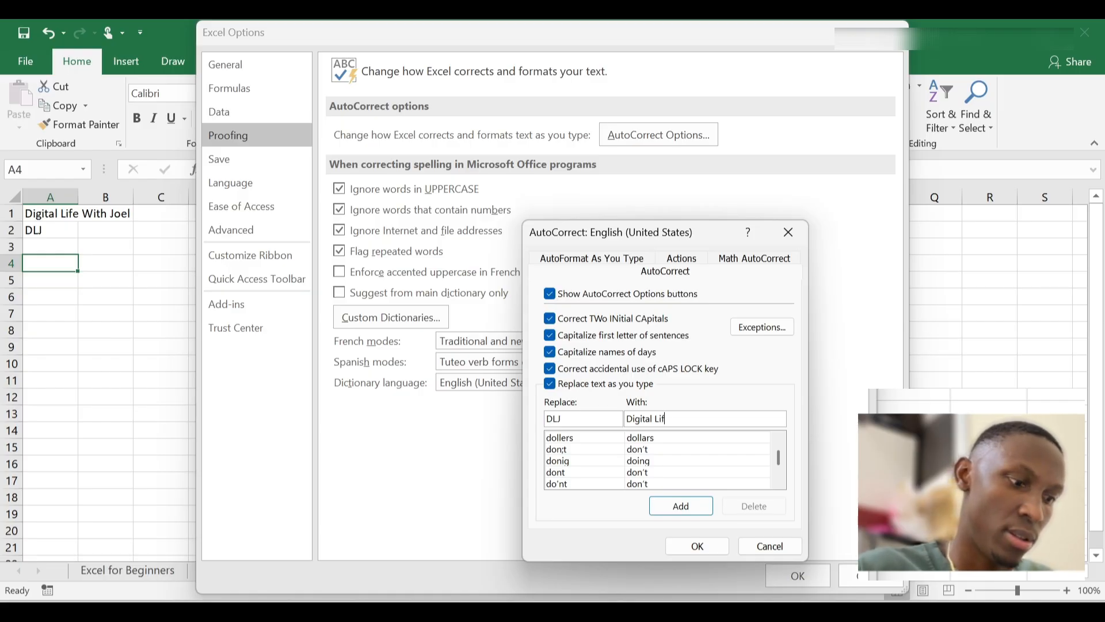
type("e")
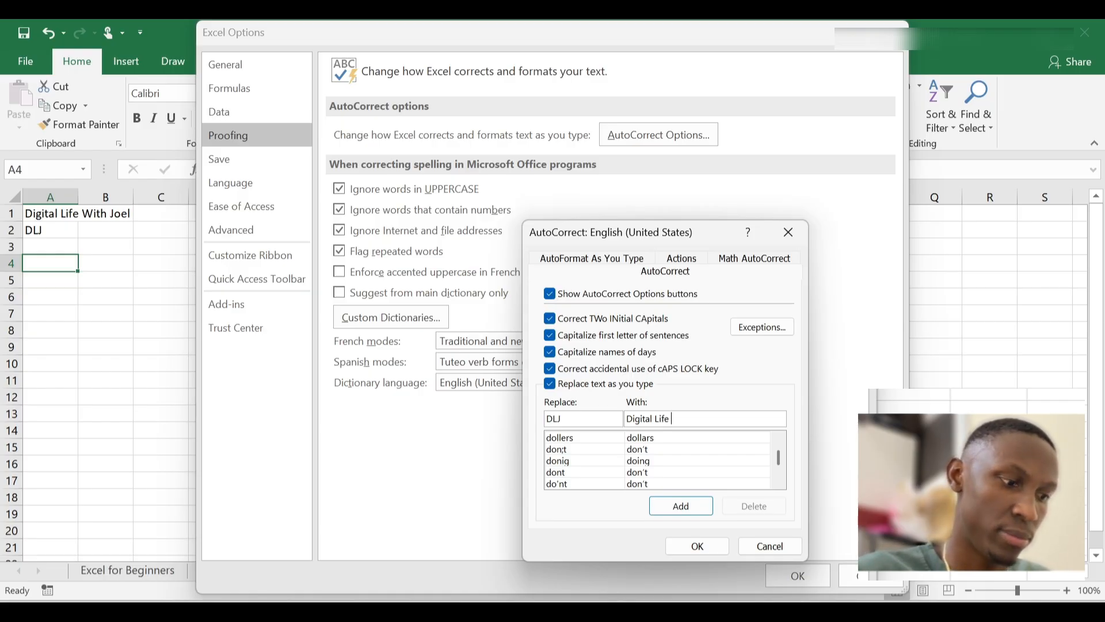
type(" With")
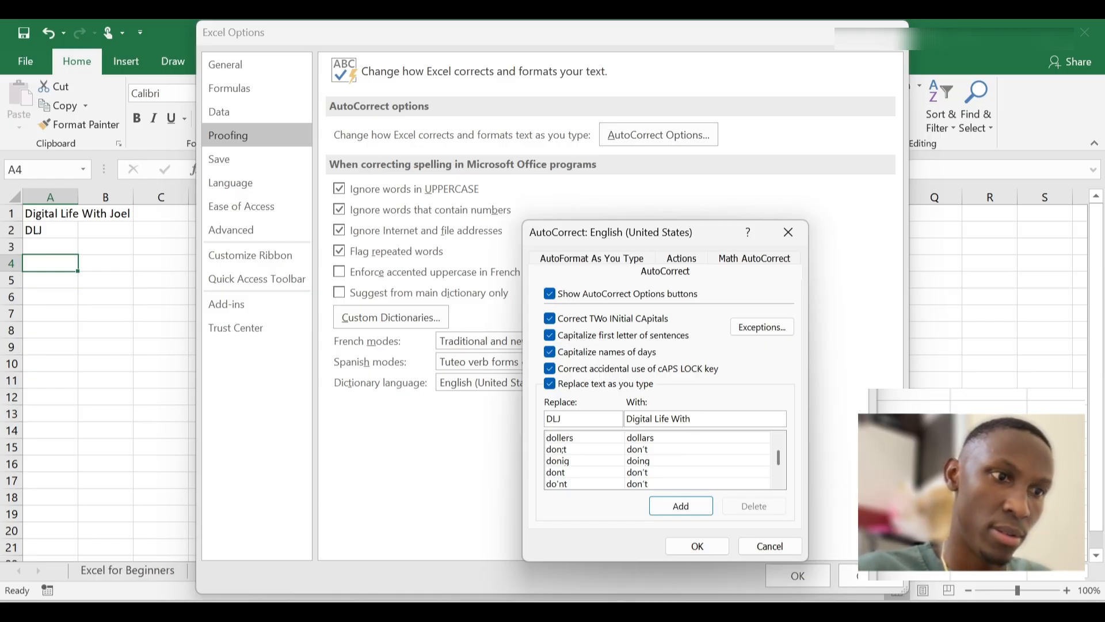
type(" Joel")
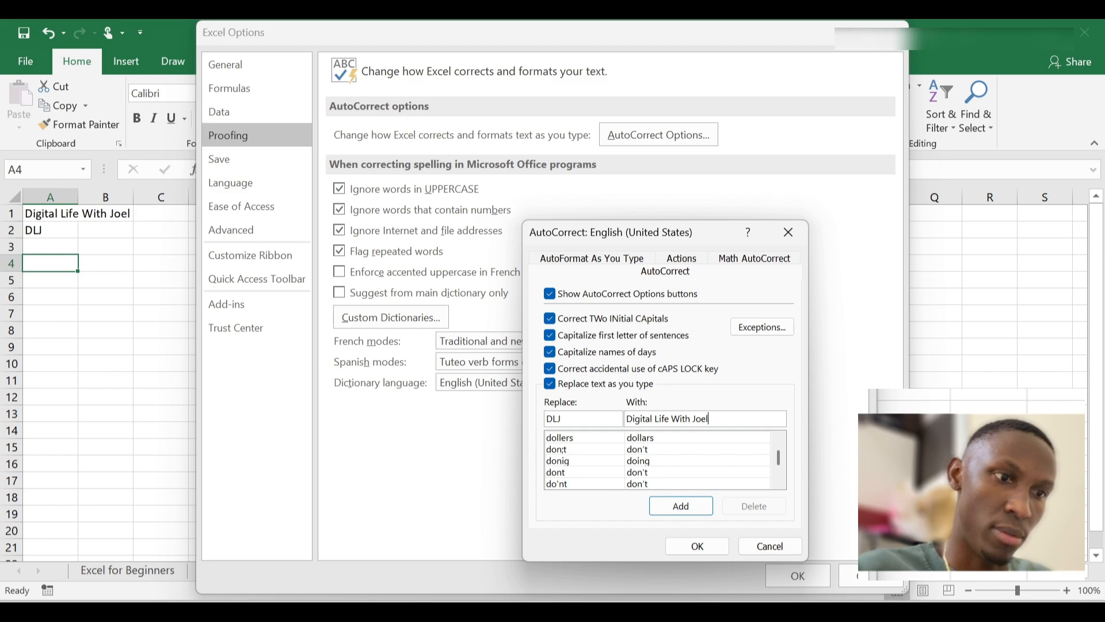
left_click(687, 509)
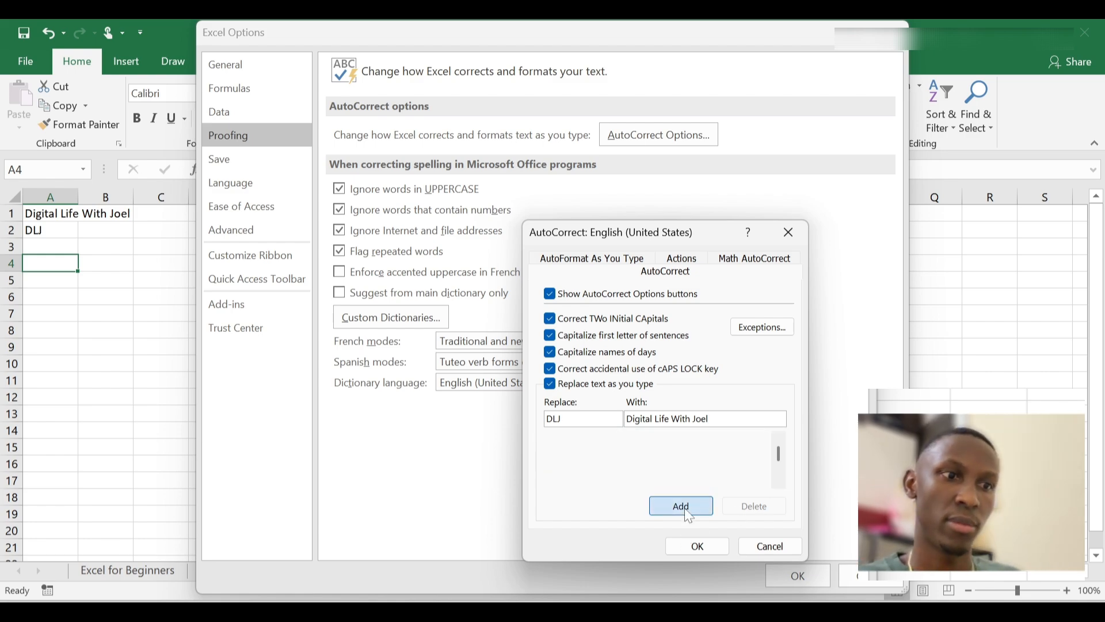
left_click(695, 547)
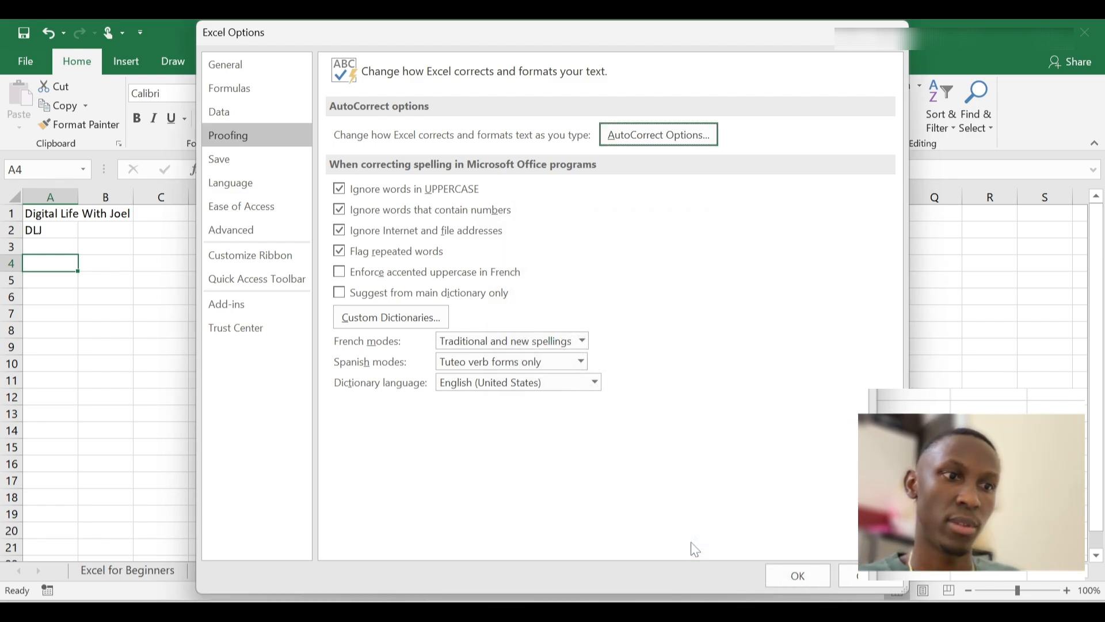
left_click(798, 576)
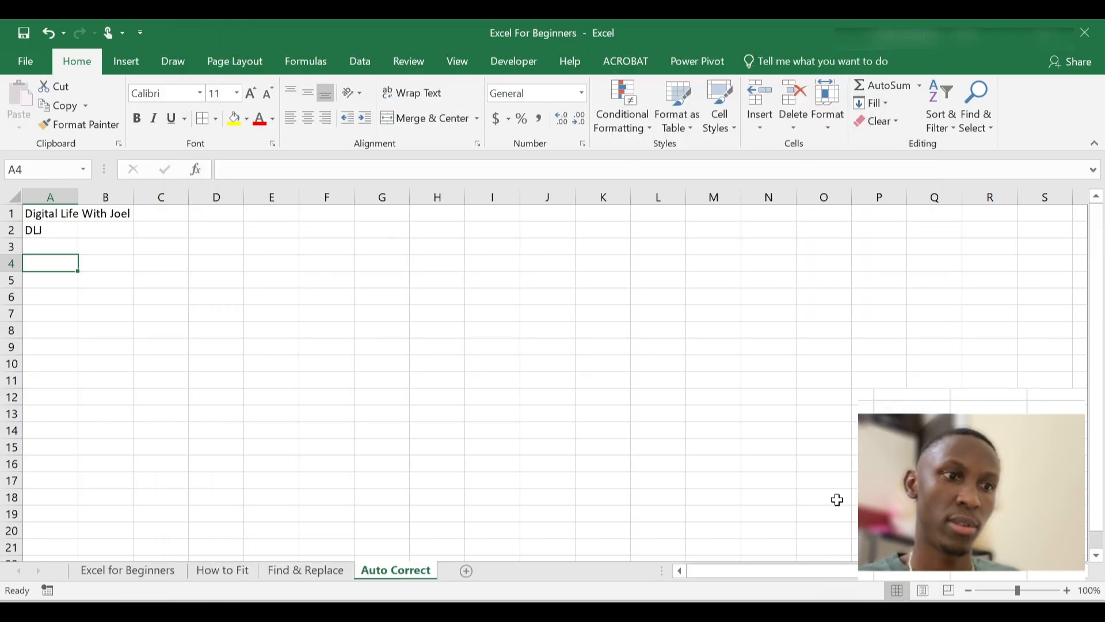
Type DLJ in cells D3 through D7, each expanding to 'Digital Life With Joel'
left_click(211, 250)
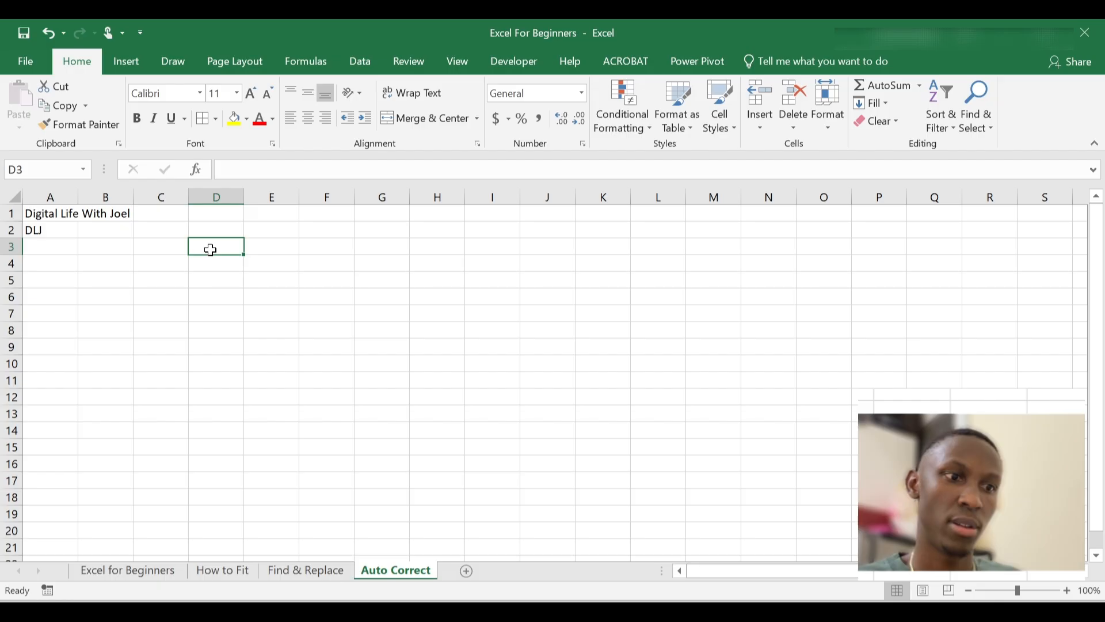
type("DLJ")
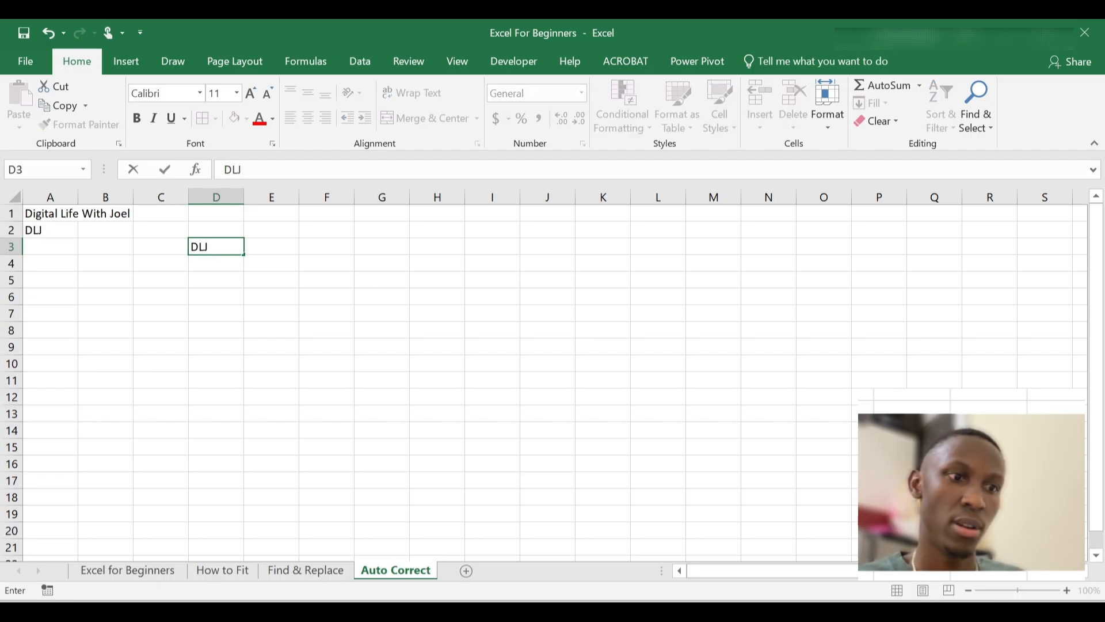
key("Return")
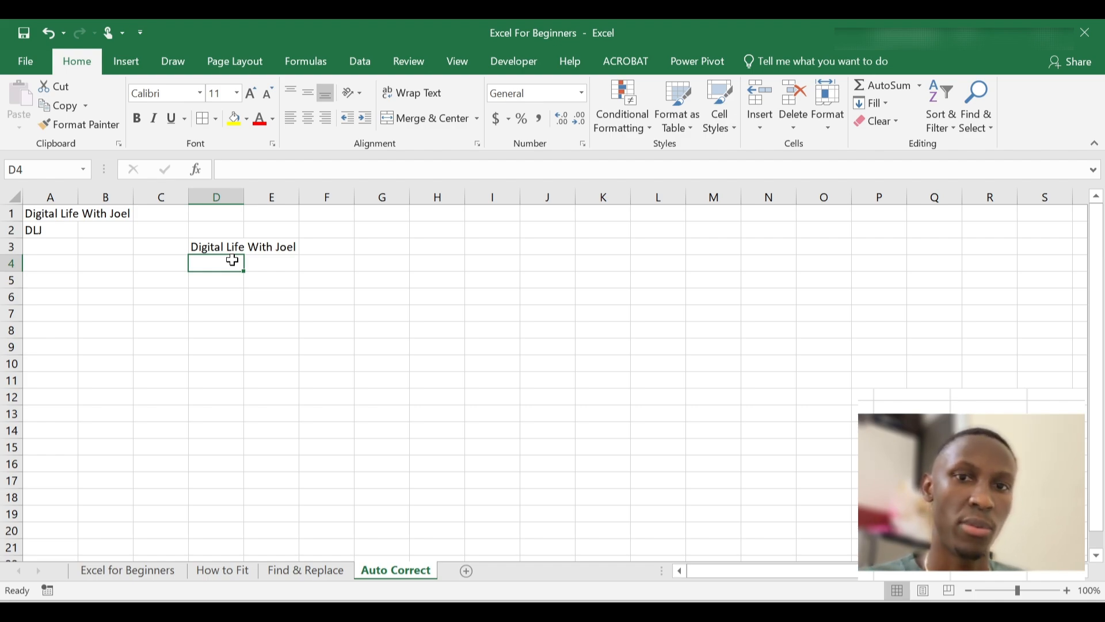
type("DL")
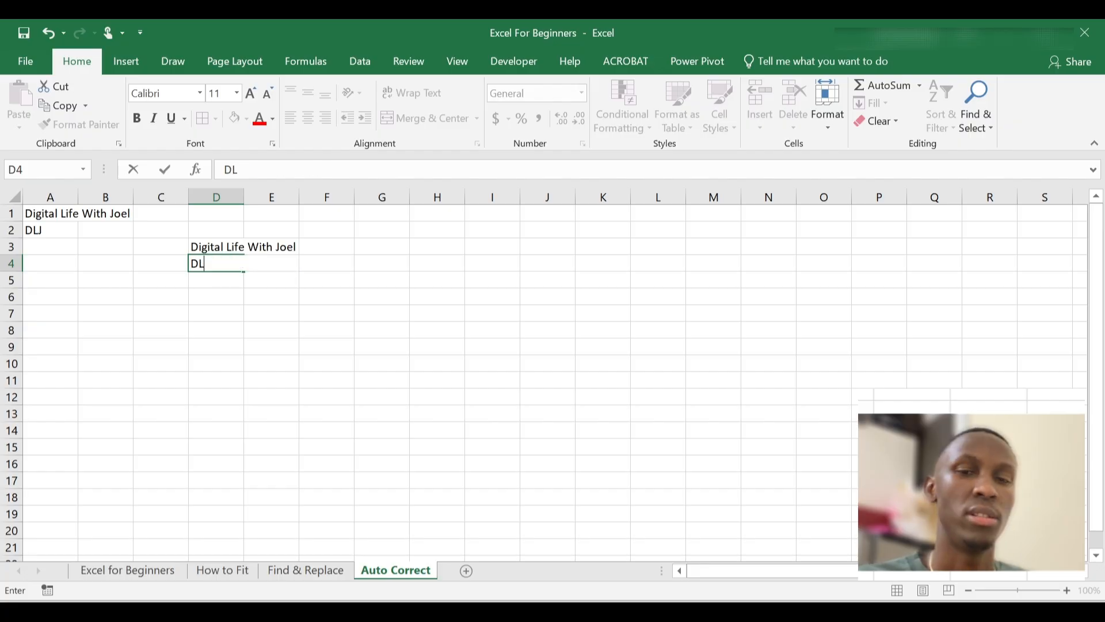
type("J")
key("Return")
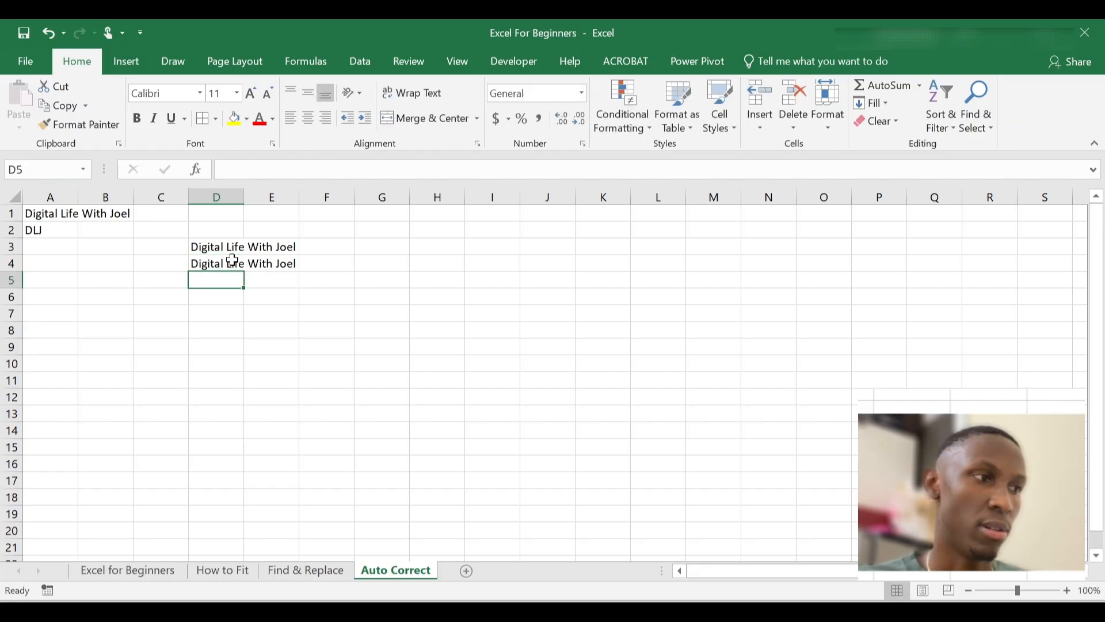
type("DL")
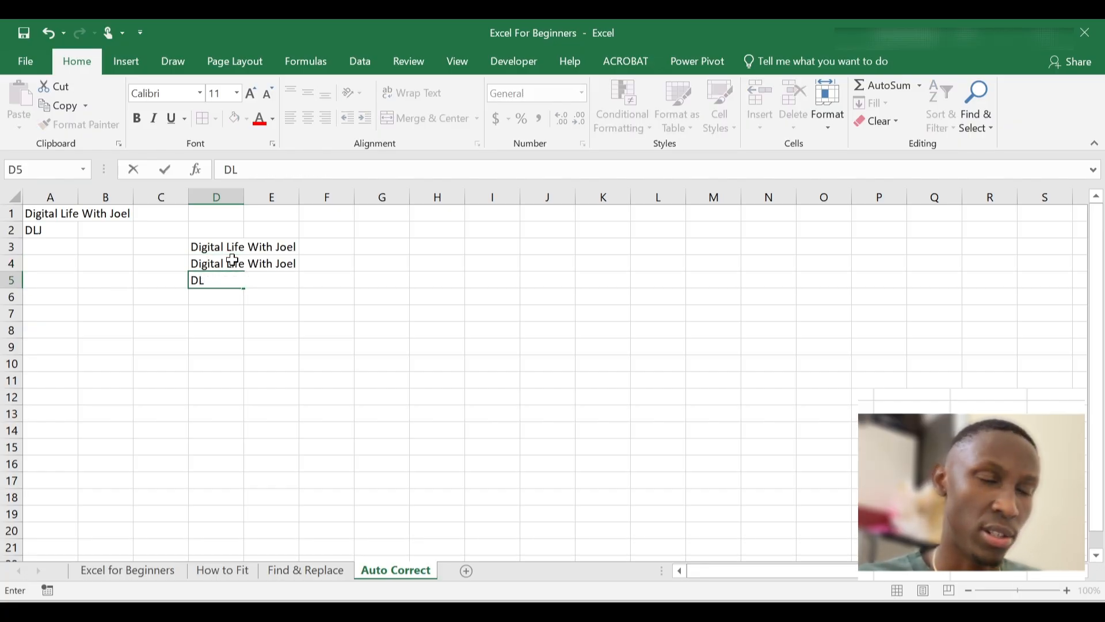
type("J")
key("Return")
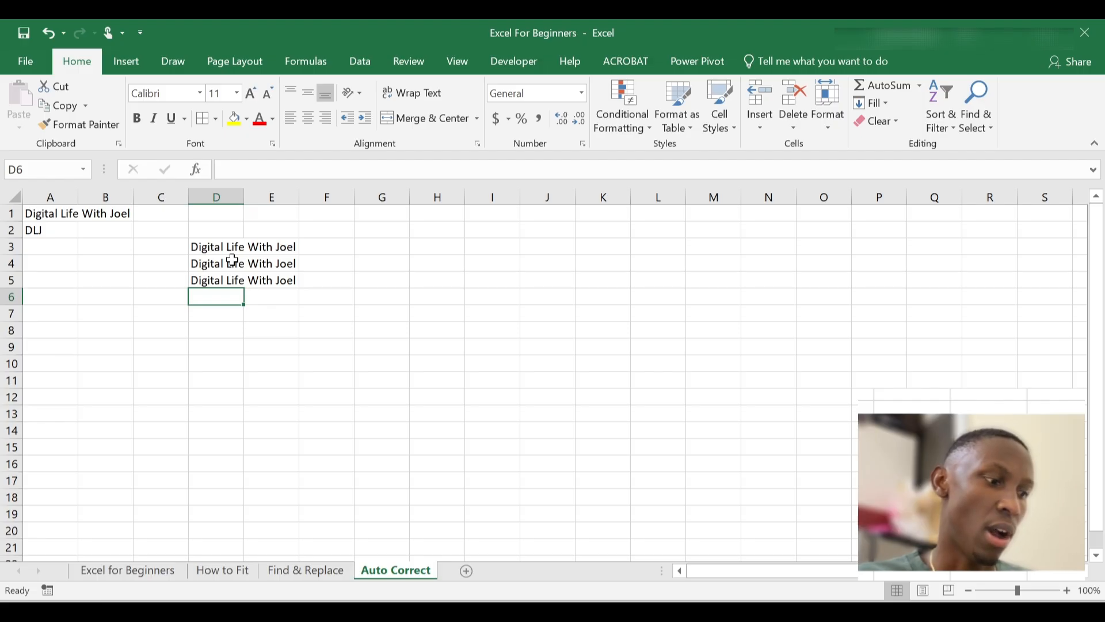
type("DLJ")
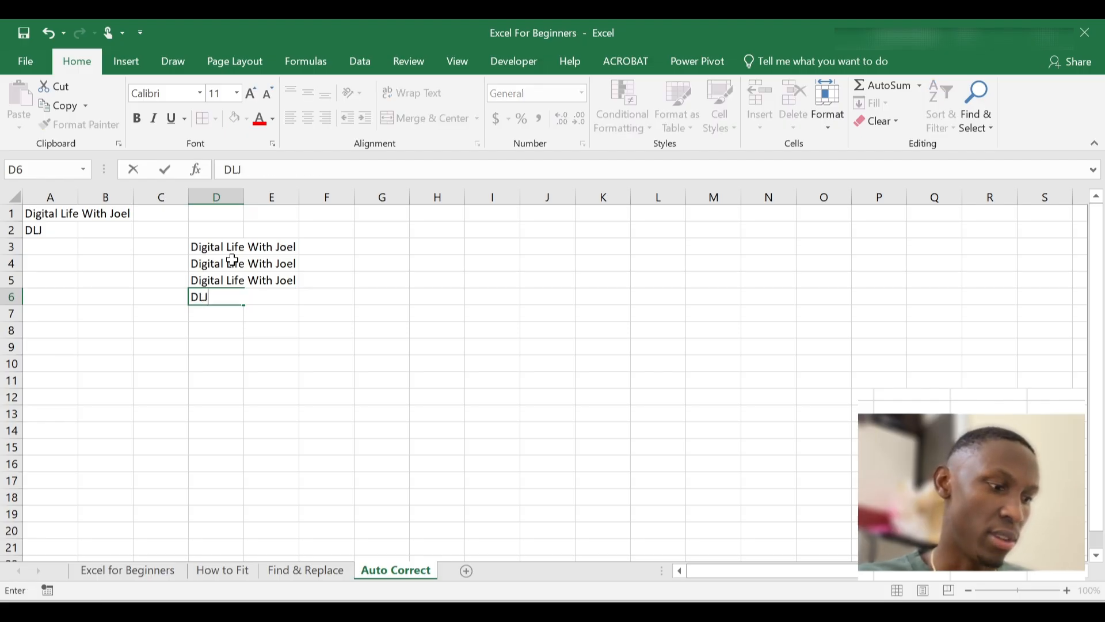
key("Return")
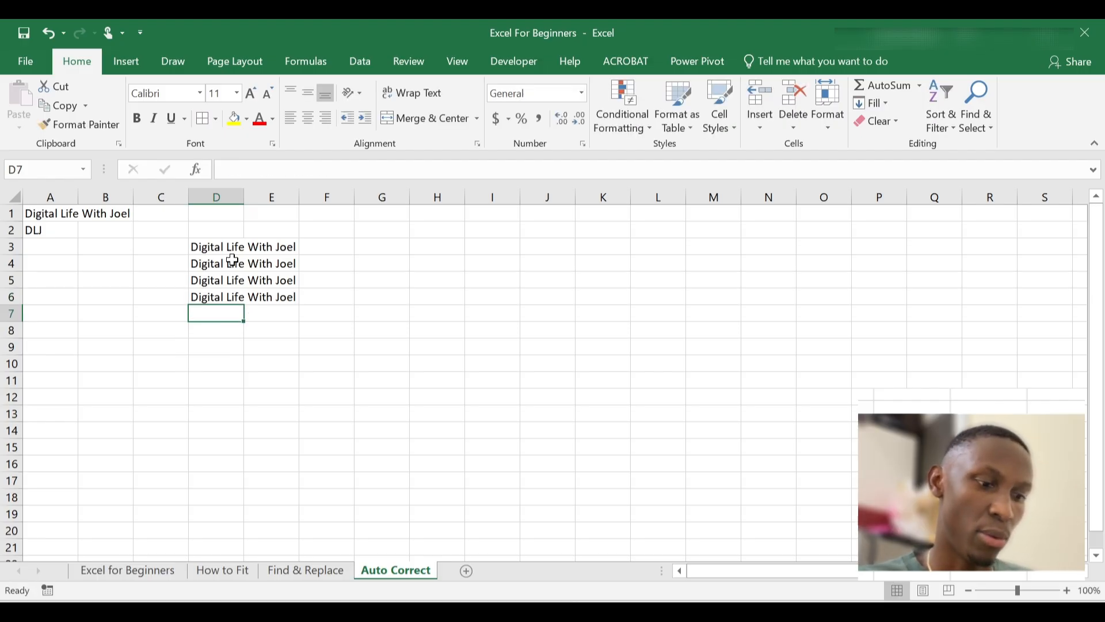
type("DLJ")
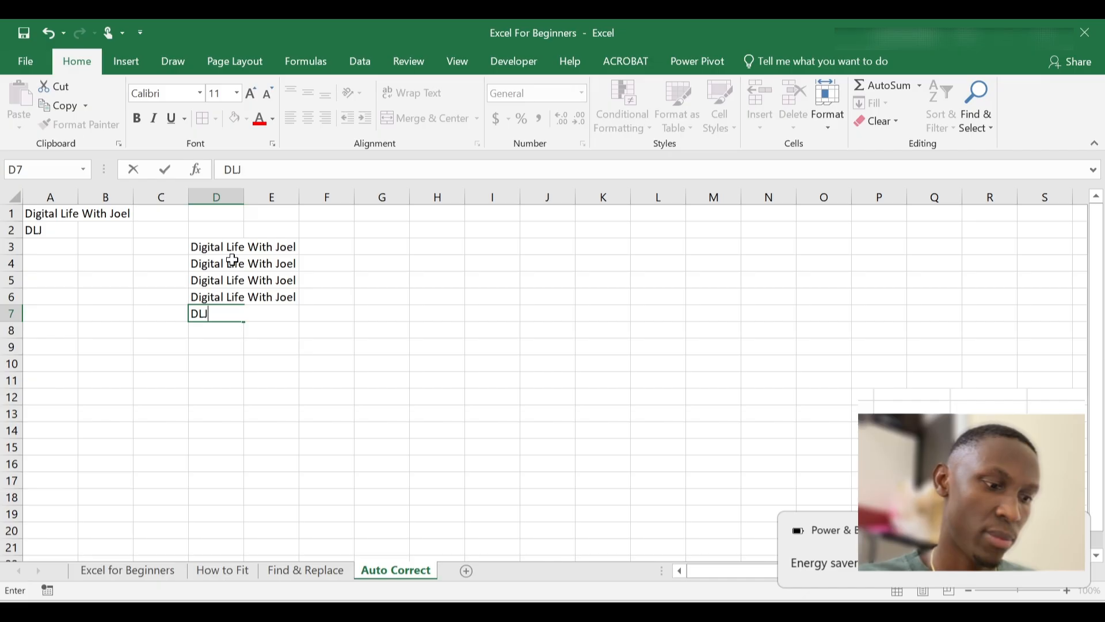
key("Return")
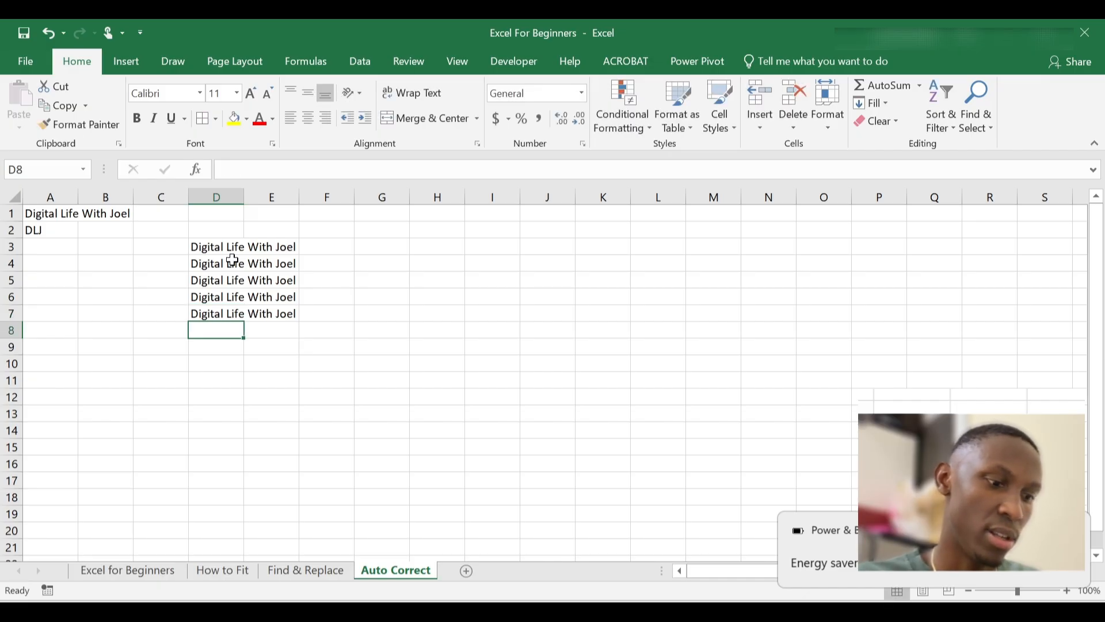